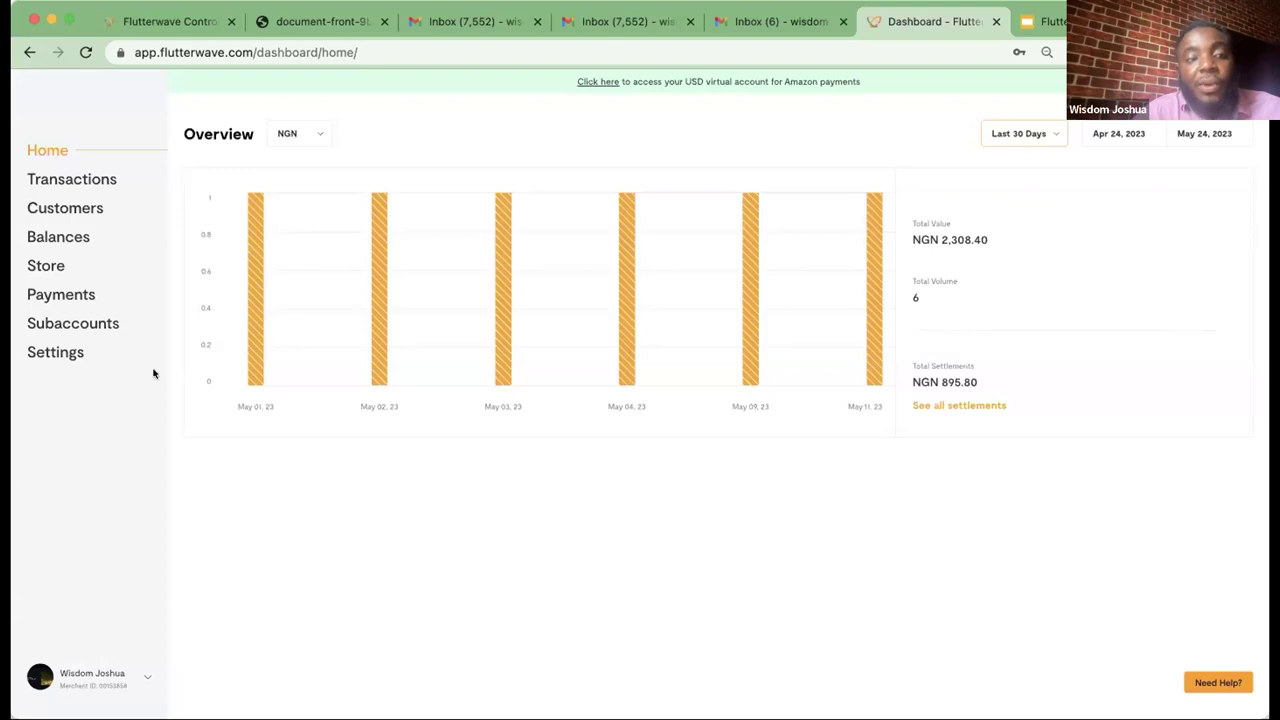
Step: Go to Payments > Payment links to list the 36 existing payment links
left_click(89, 297)
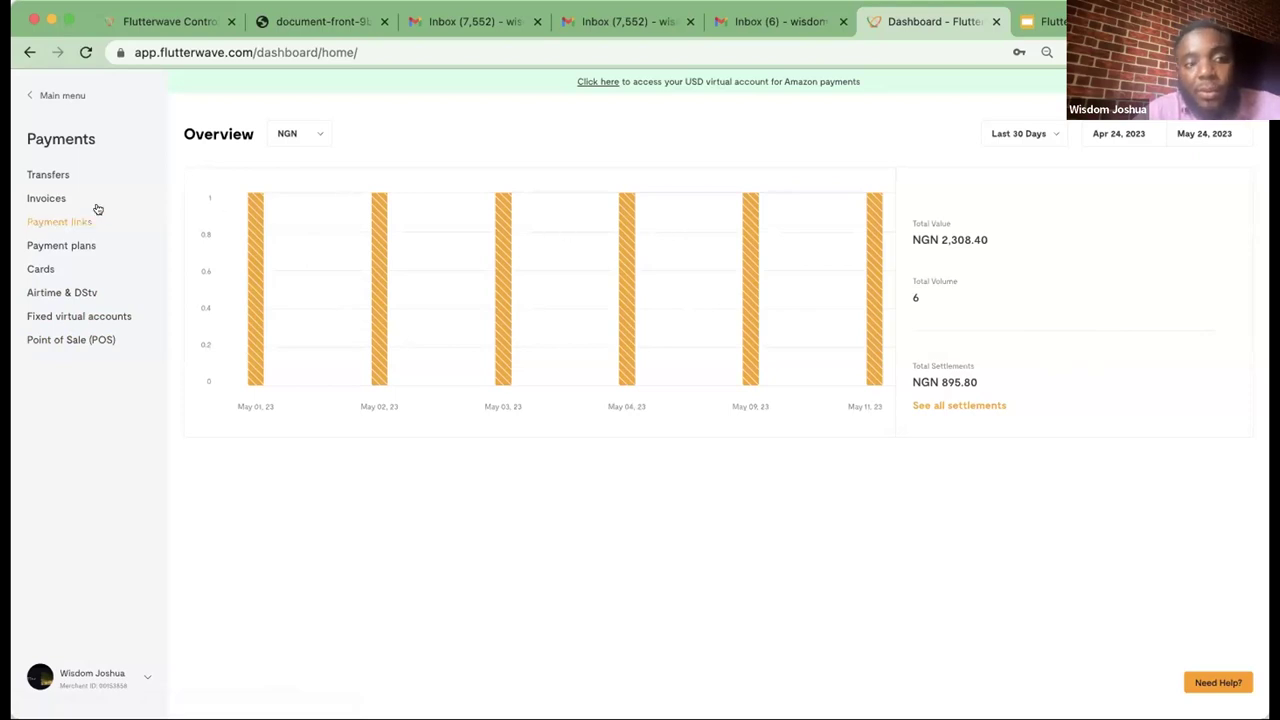
left_click(70, 226)
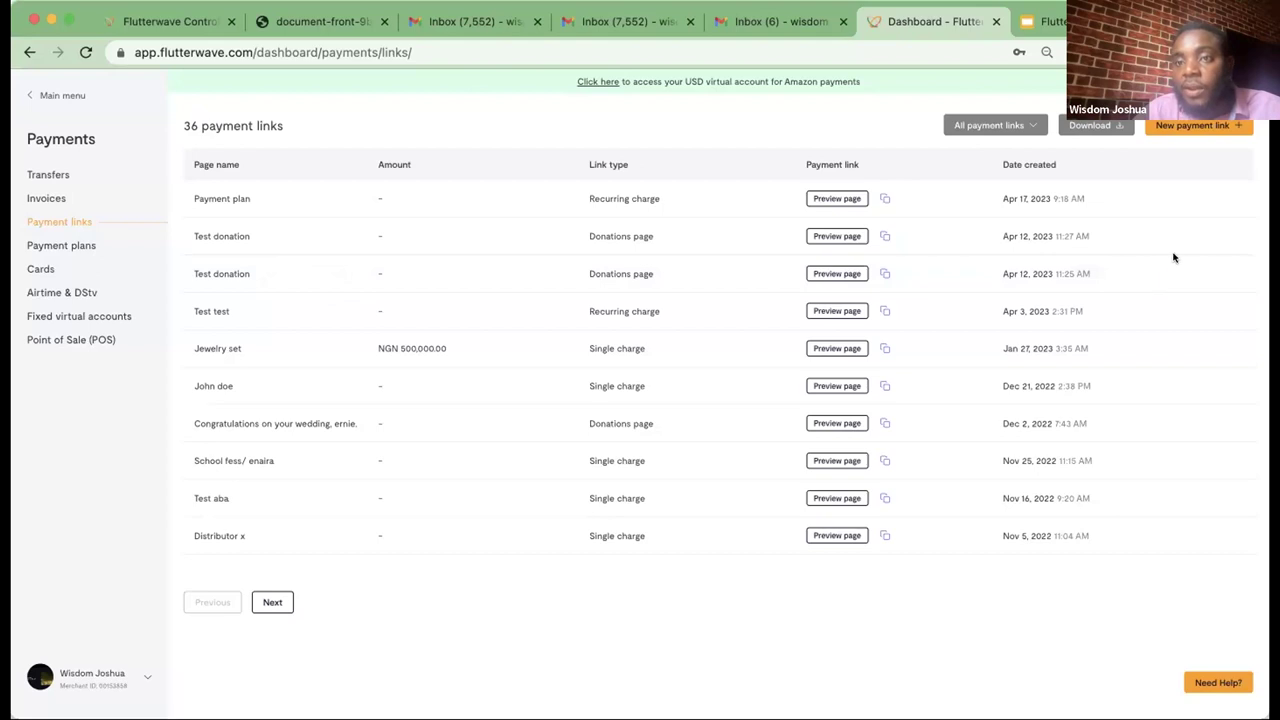
Step: Return to Payment links via Home and start a new payment link with Single charge selected
left_click(1183, 125)
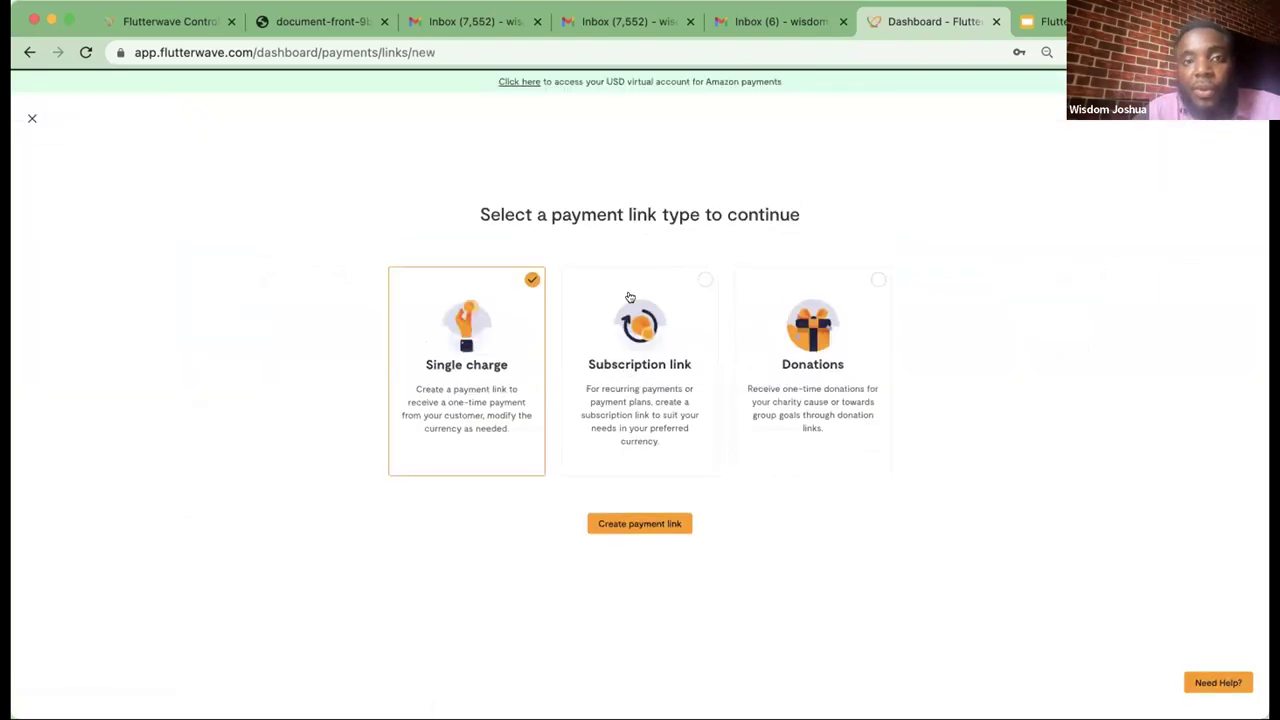
left_click(32, 118)
left_click(58, 96)
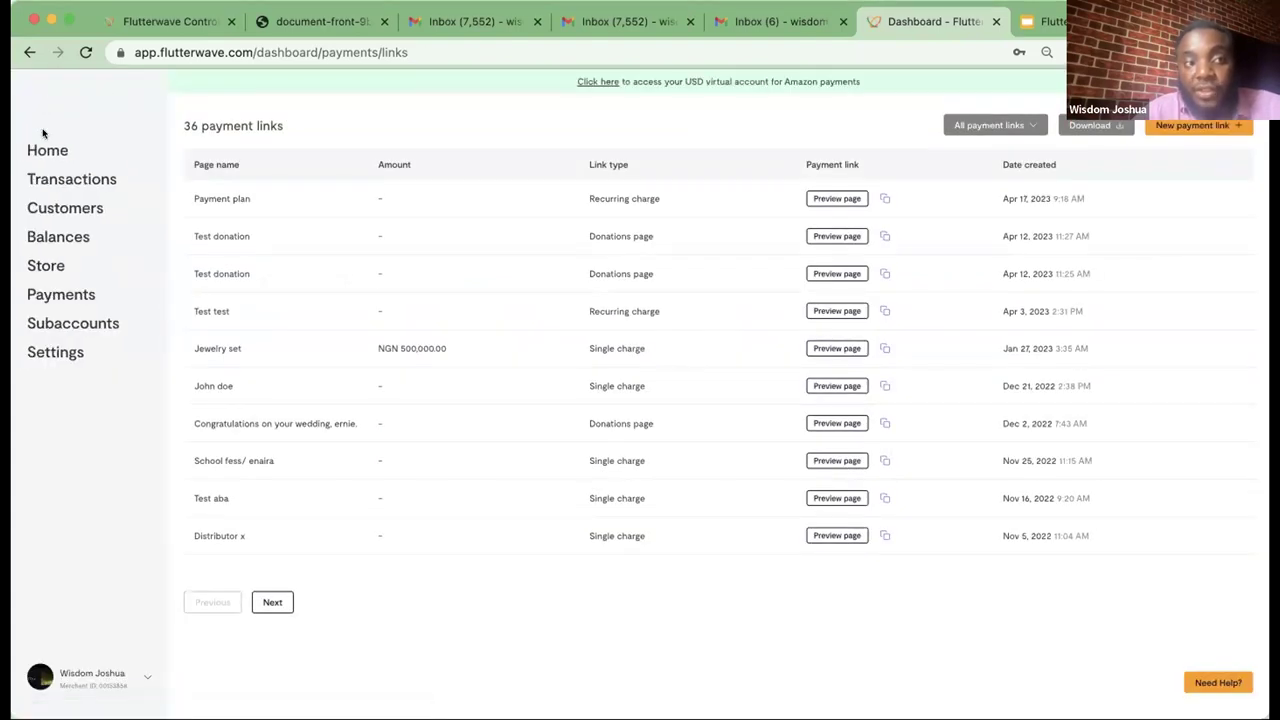
left_click(40, 148)
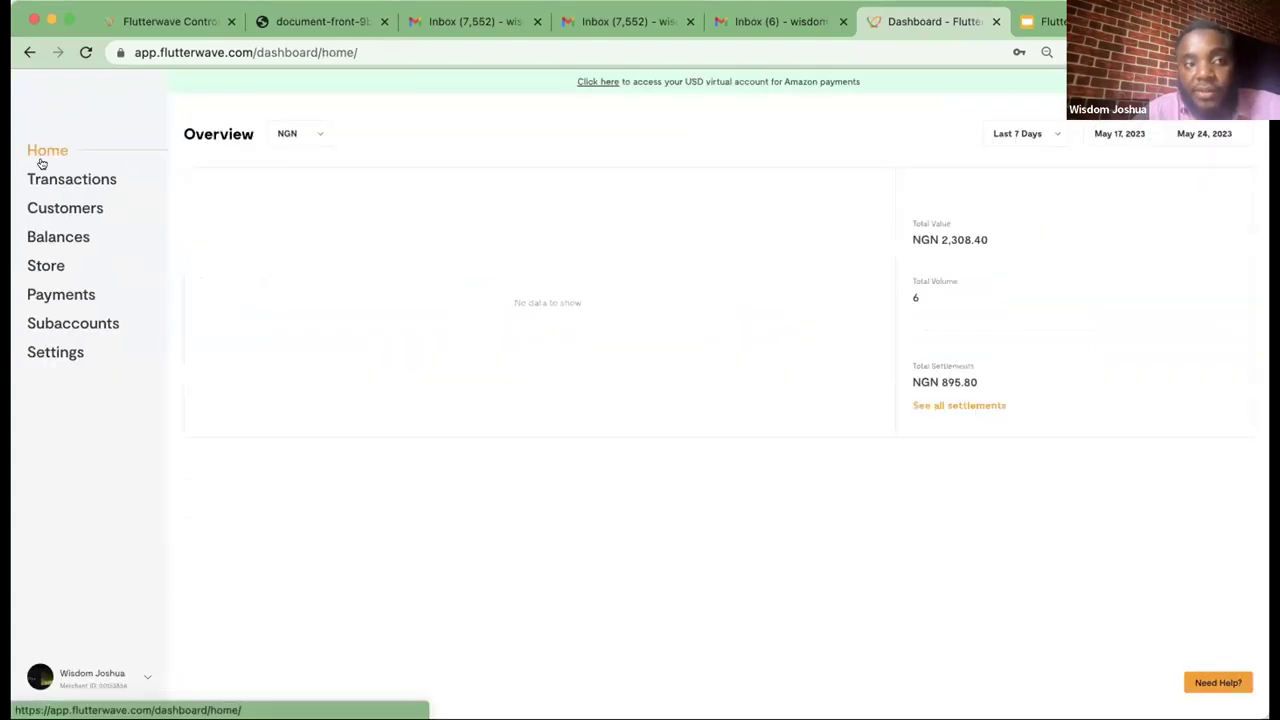
left_click(66, 293)
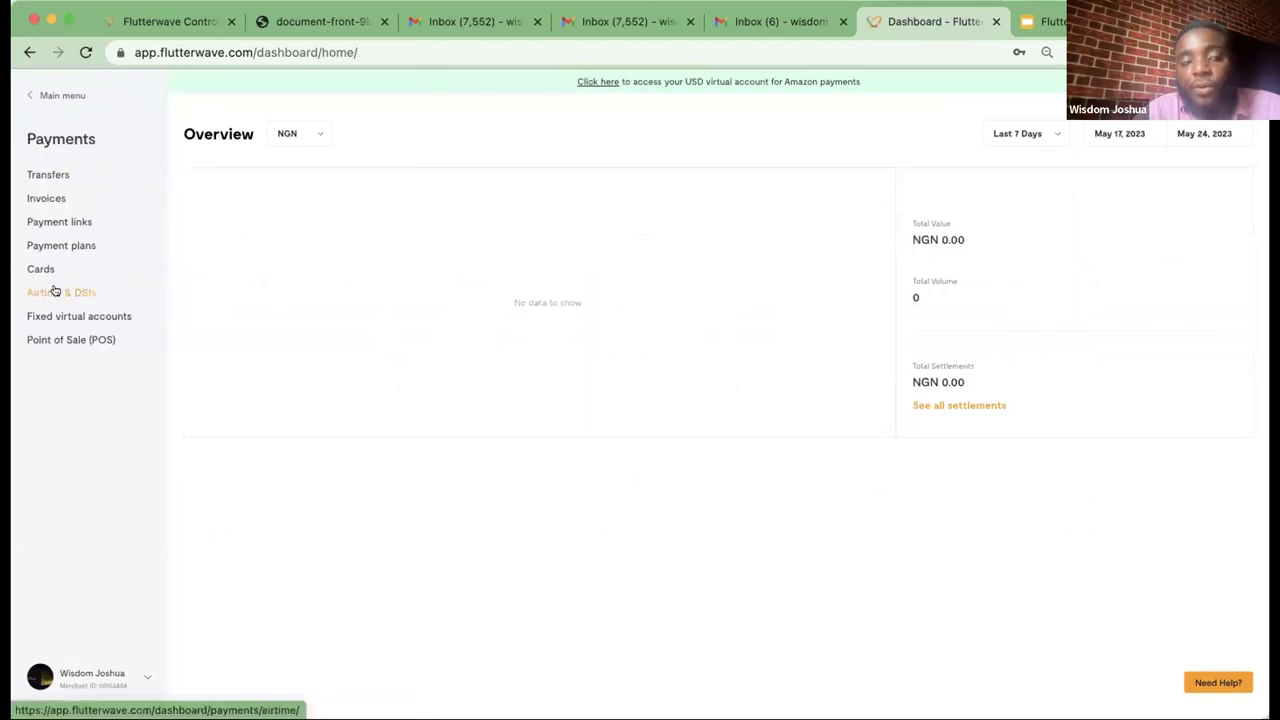
left_click(46, 222)
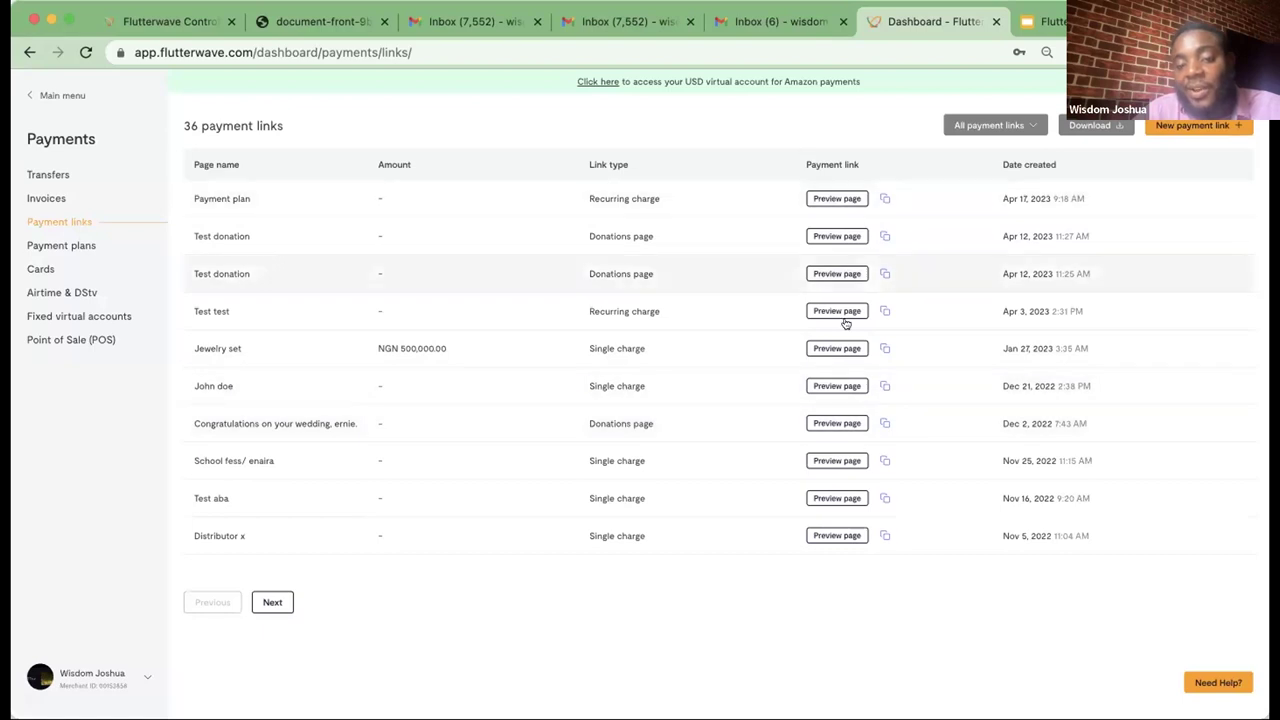
left_click(1165, 125)
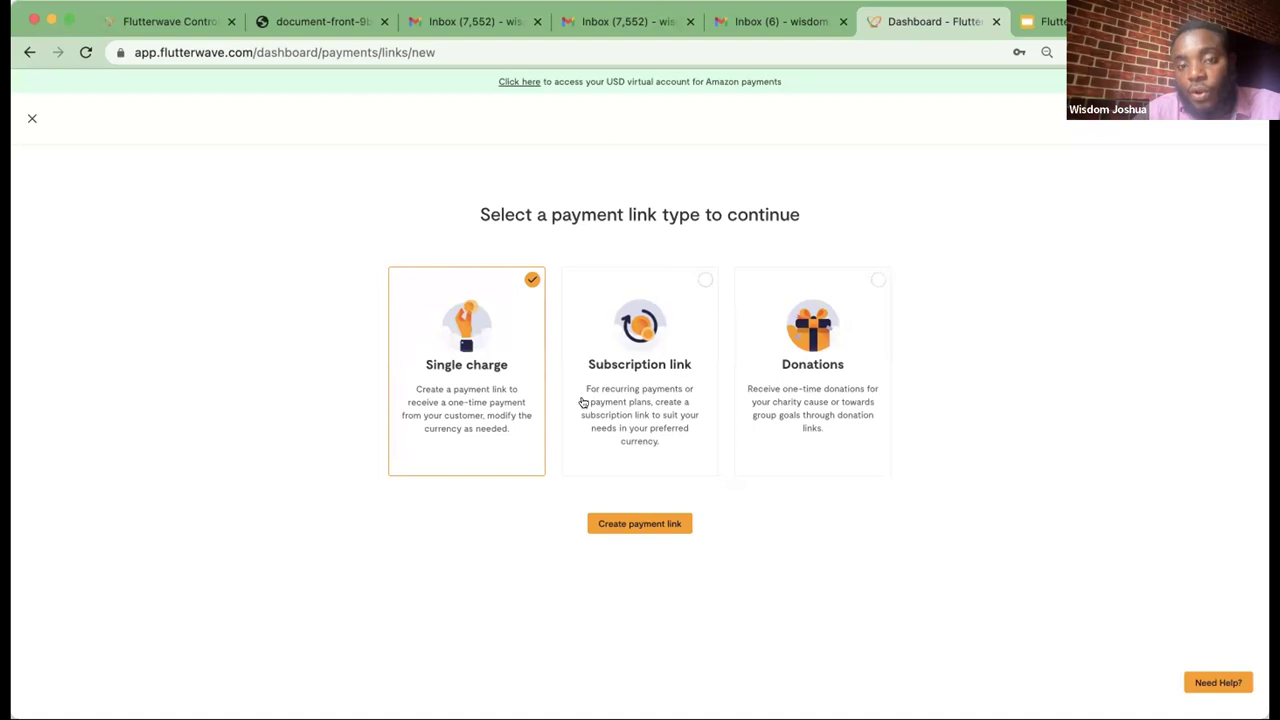
Step: Continue with Single charge to open the Create payment link form at the Page name field
left_click(621, 521)
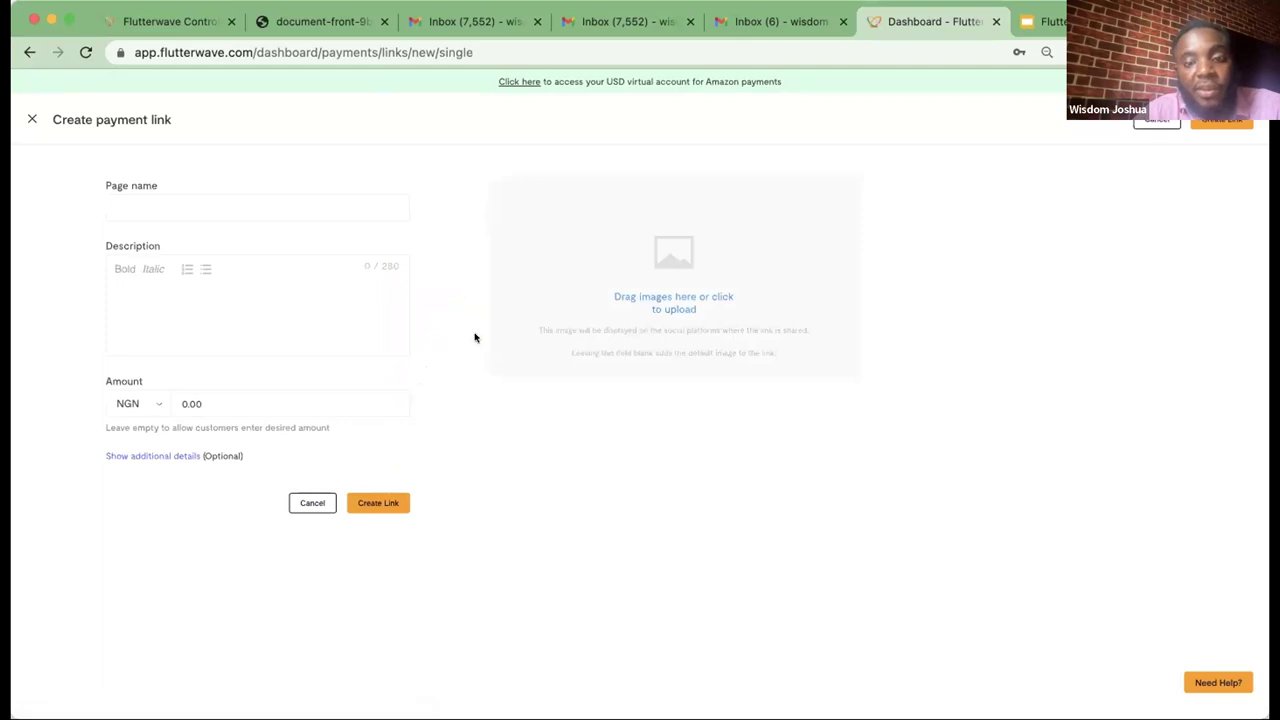
left_click(185, 202)
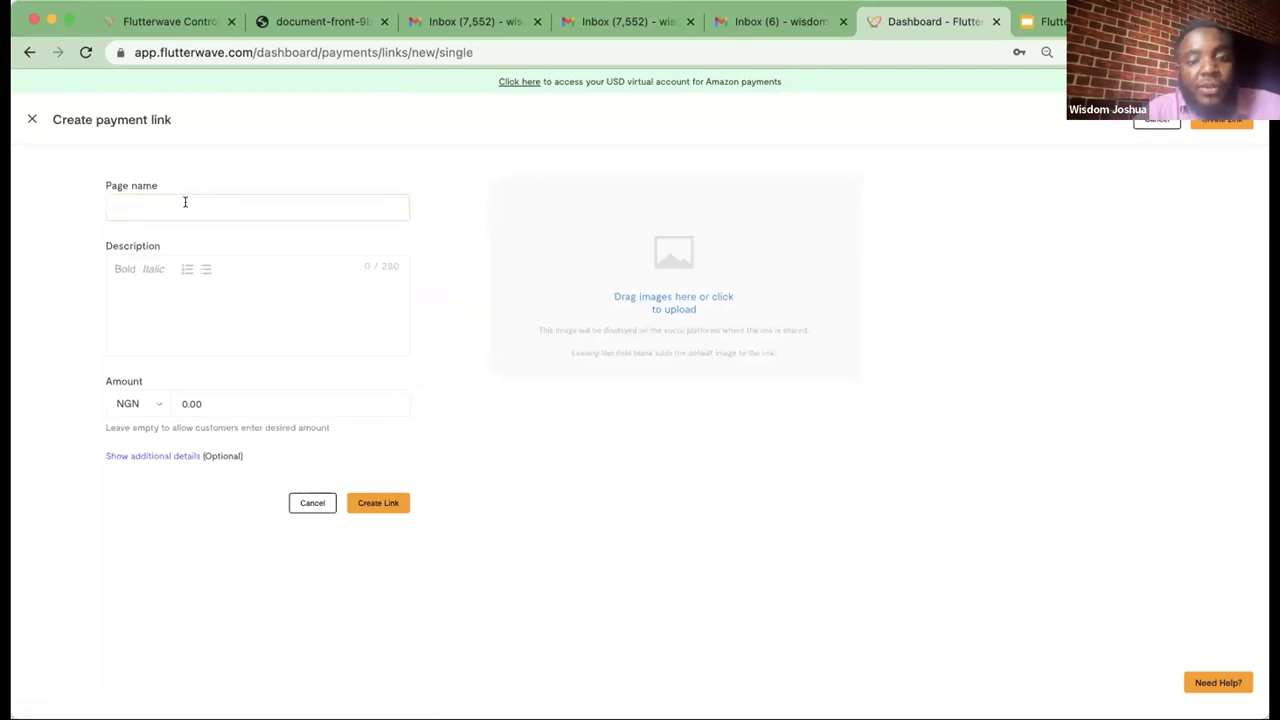
Step: Enter page name 'Product workshop fees' and description 'This is a payment link for this session'
type("Pr")
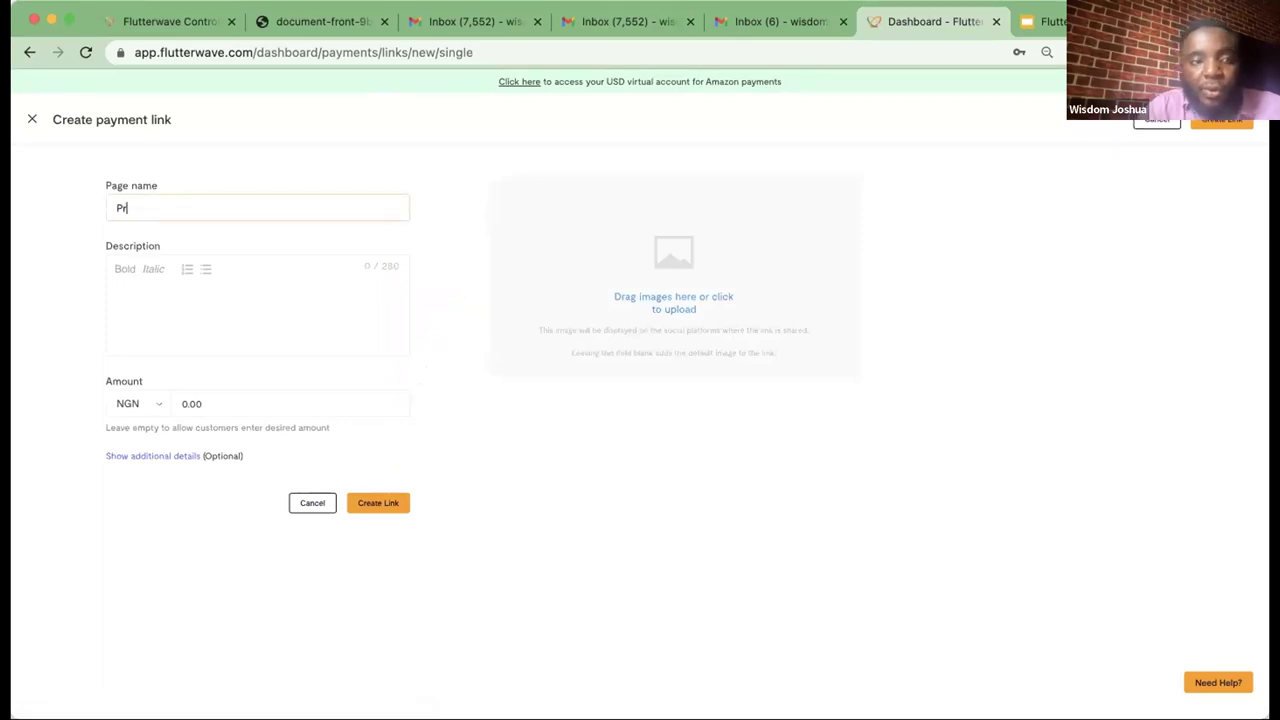
type("oduct w")
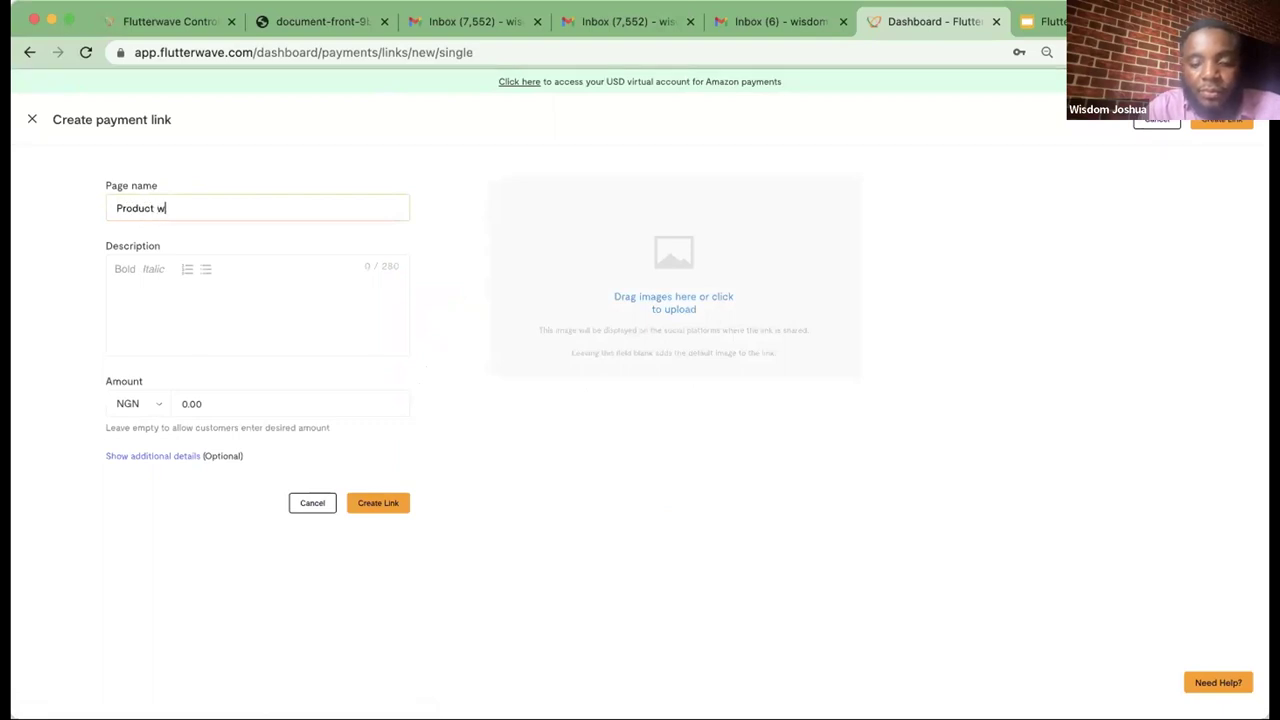
type("orkshop fees")
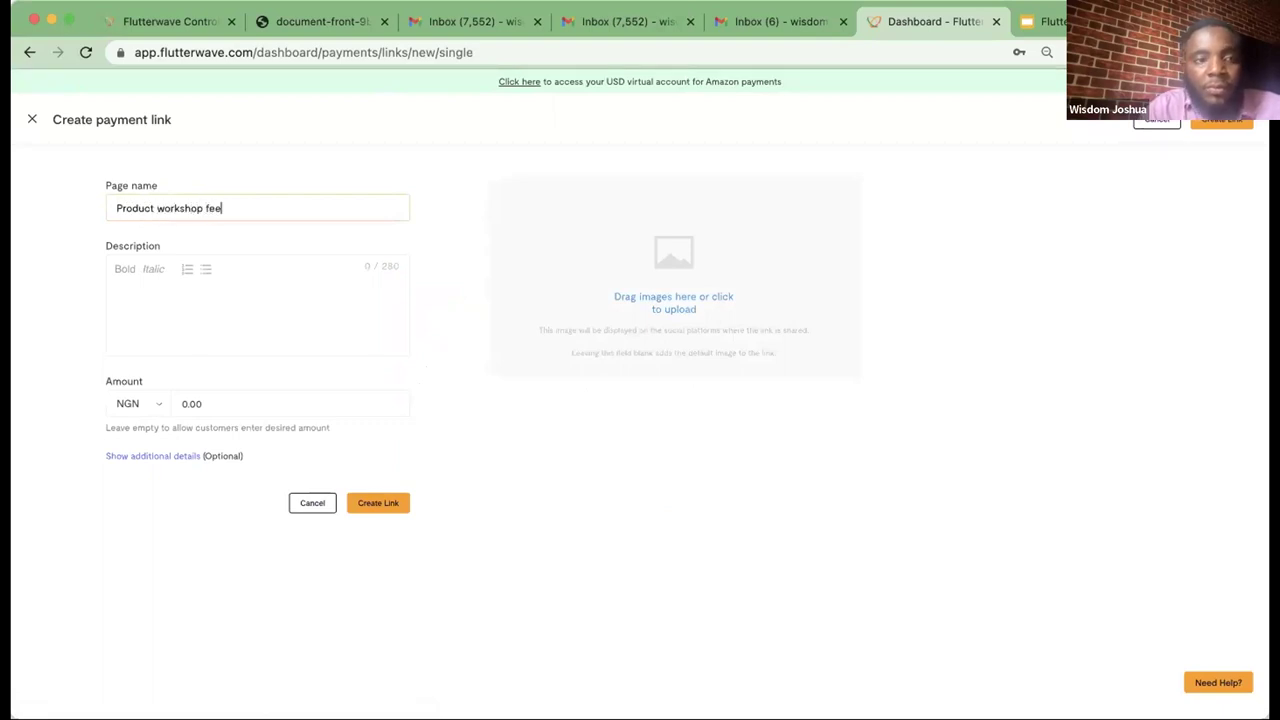
left_click(222, 321)
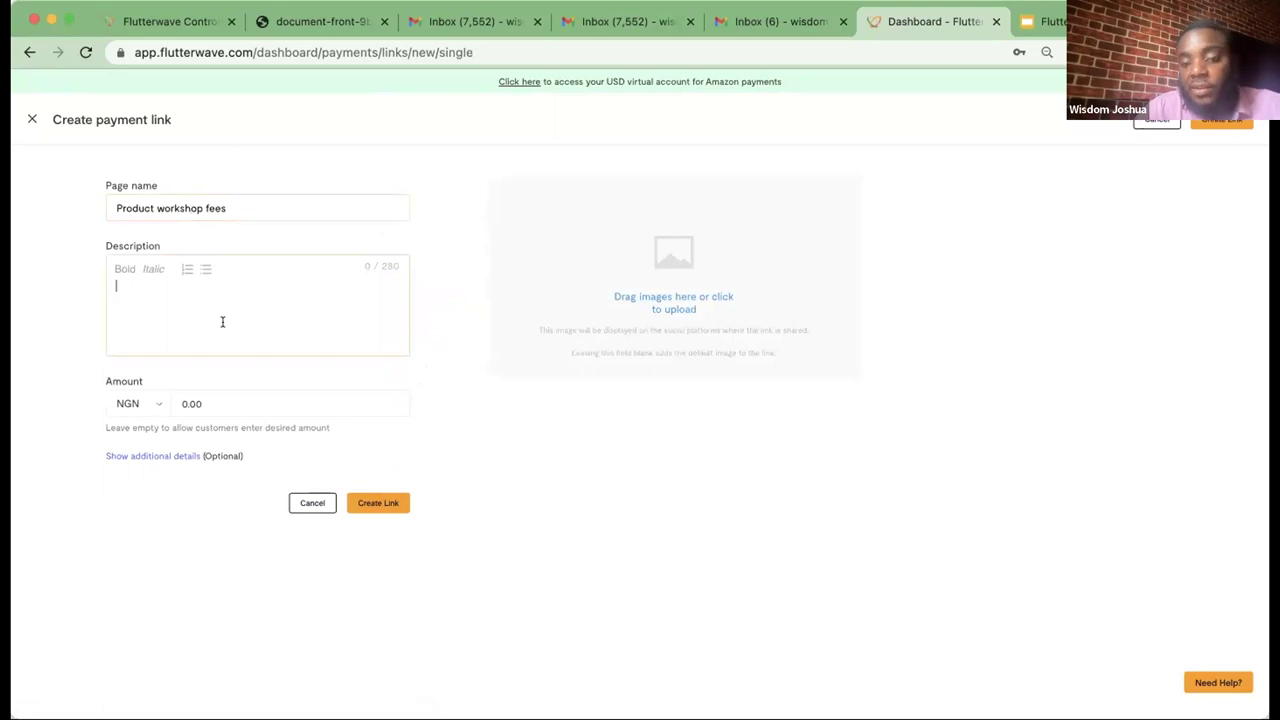
type("This")
key("BackSpace")
type("s is a payment ")
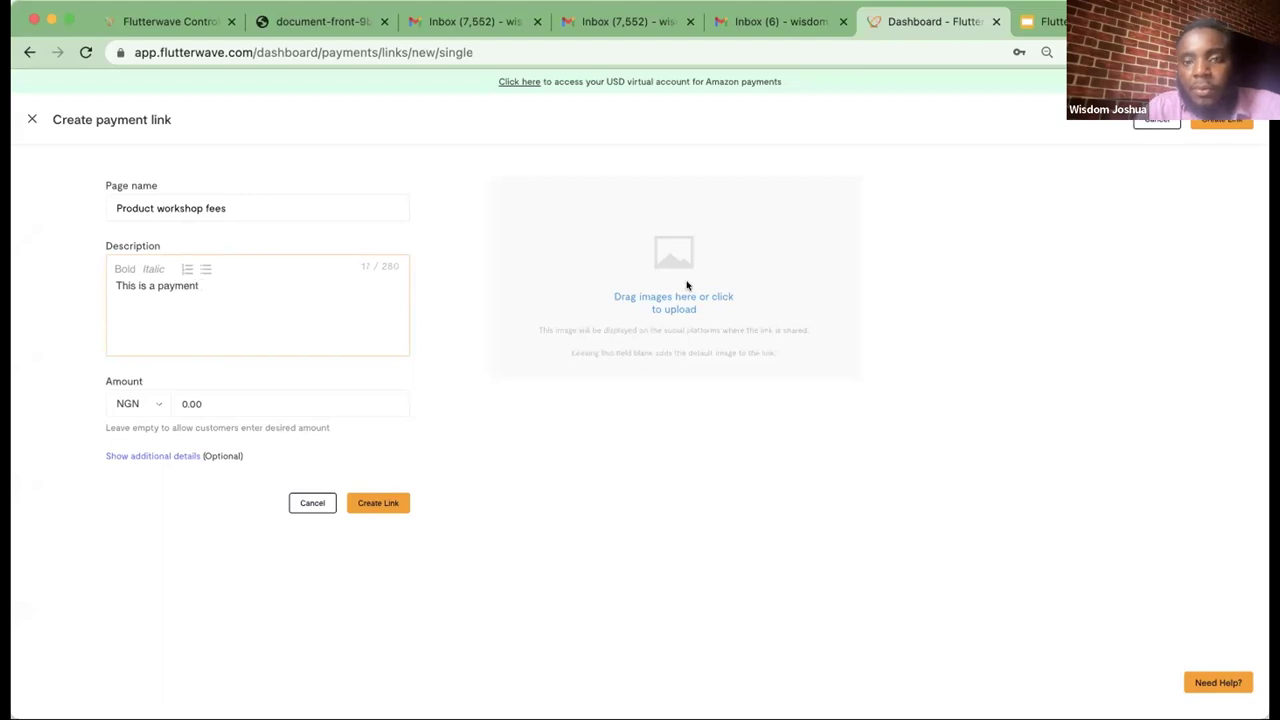
type("lin")
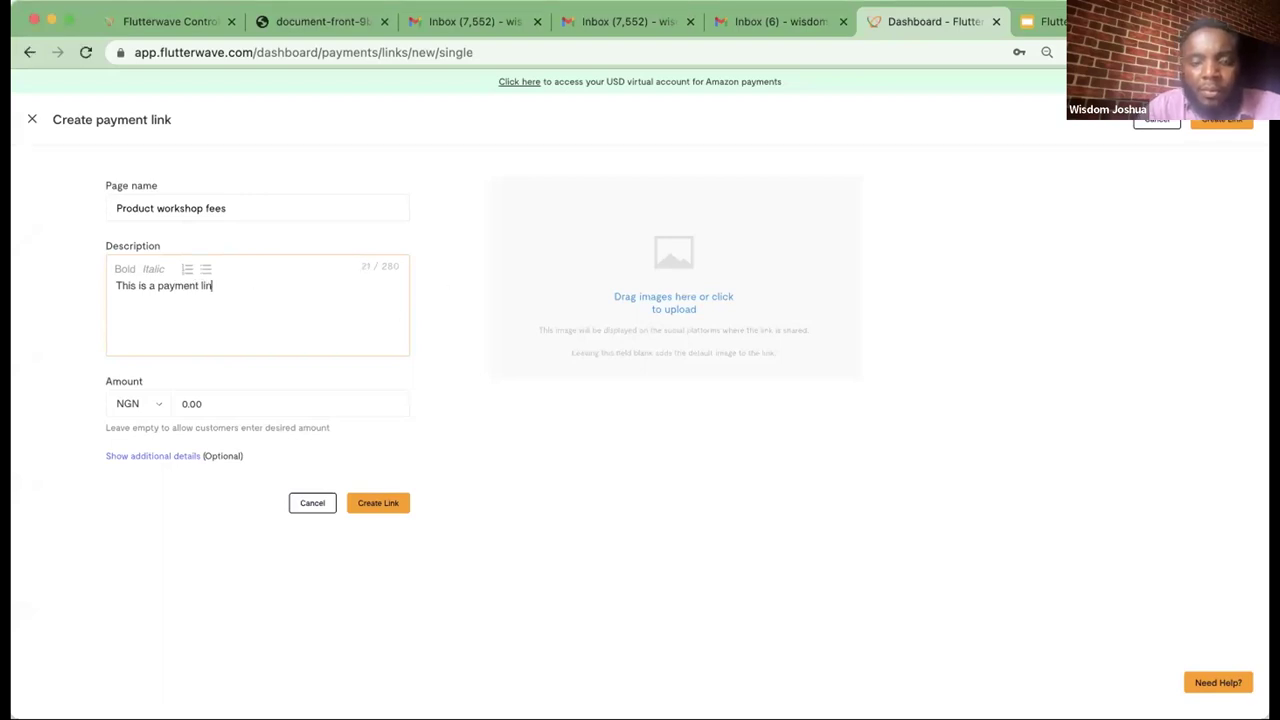
type("k for this session")
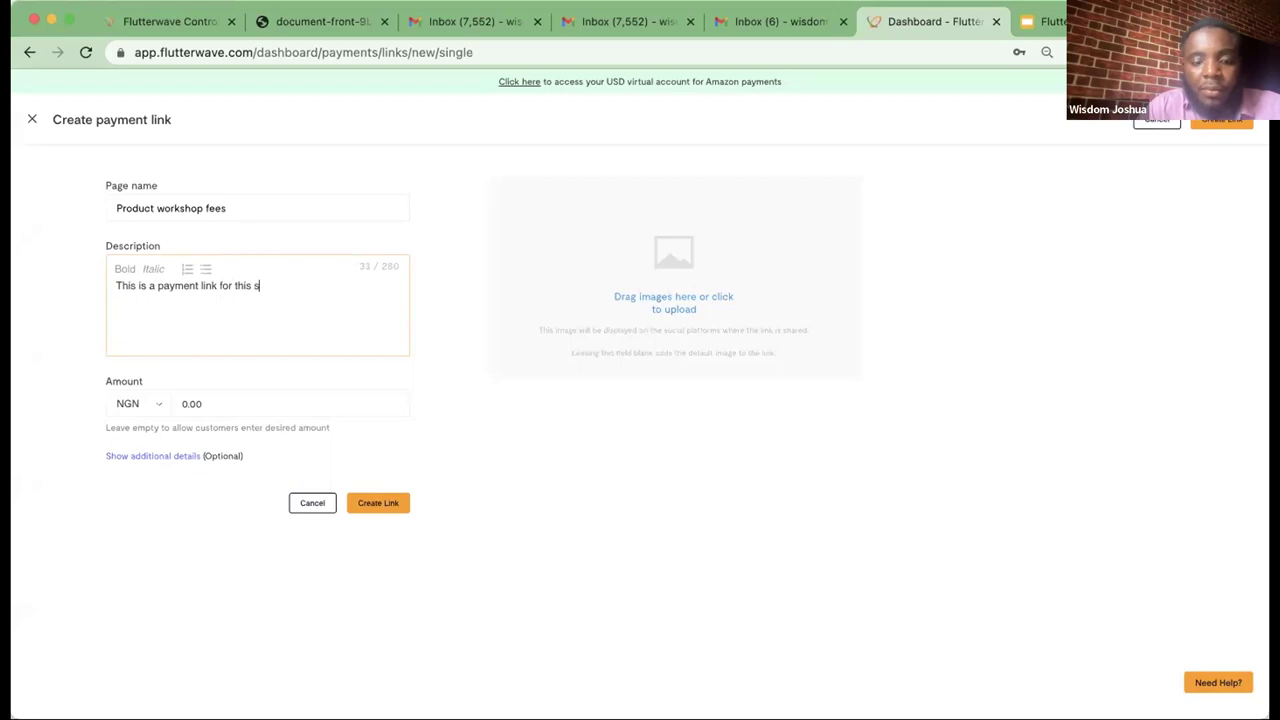
left_click(441, 316)
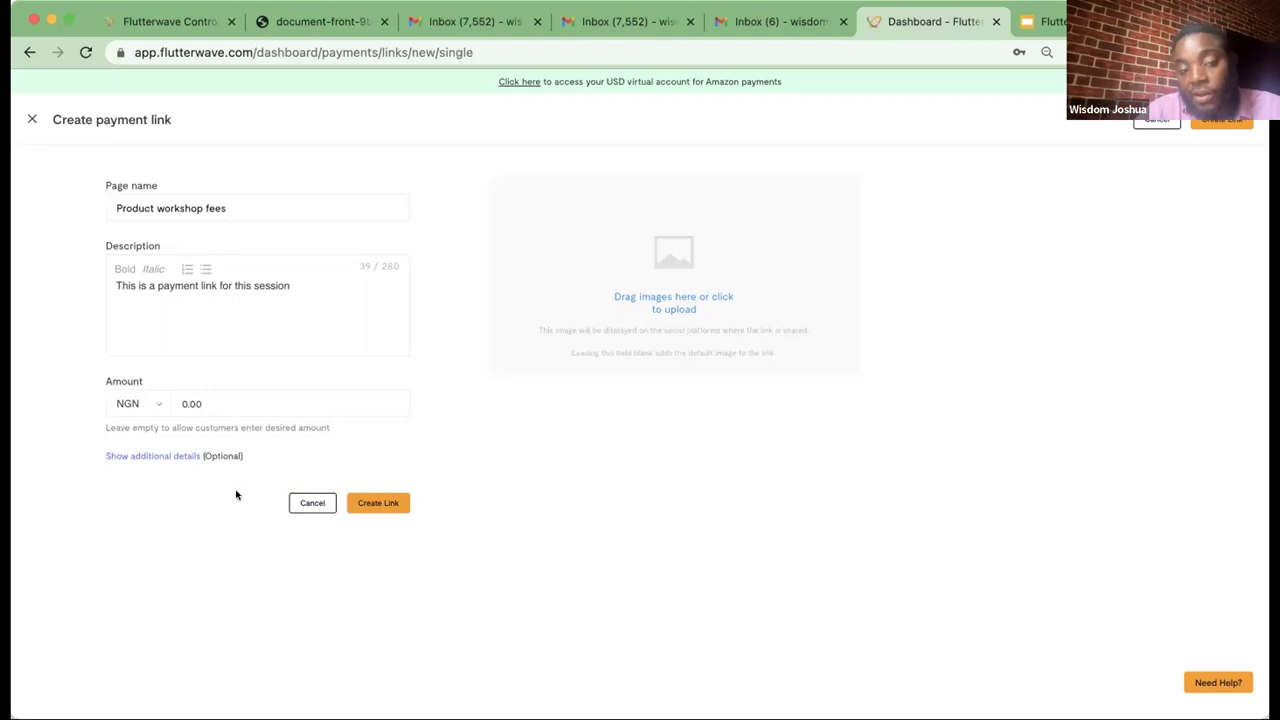
Step: Expand Show additional details to reveal the custom URL and other optional settings
left_click(173, 457)
scroll(251, 481, "down", 3)
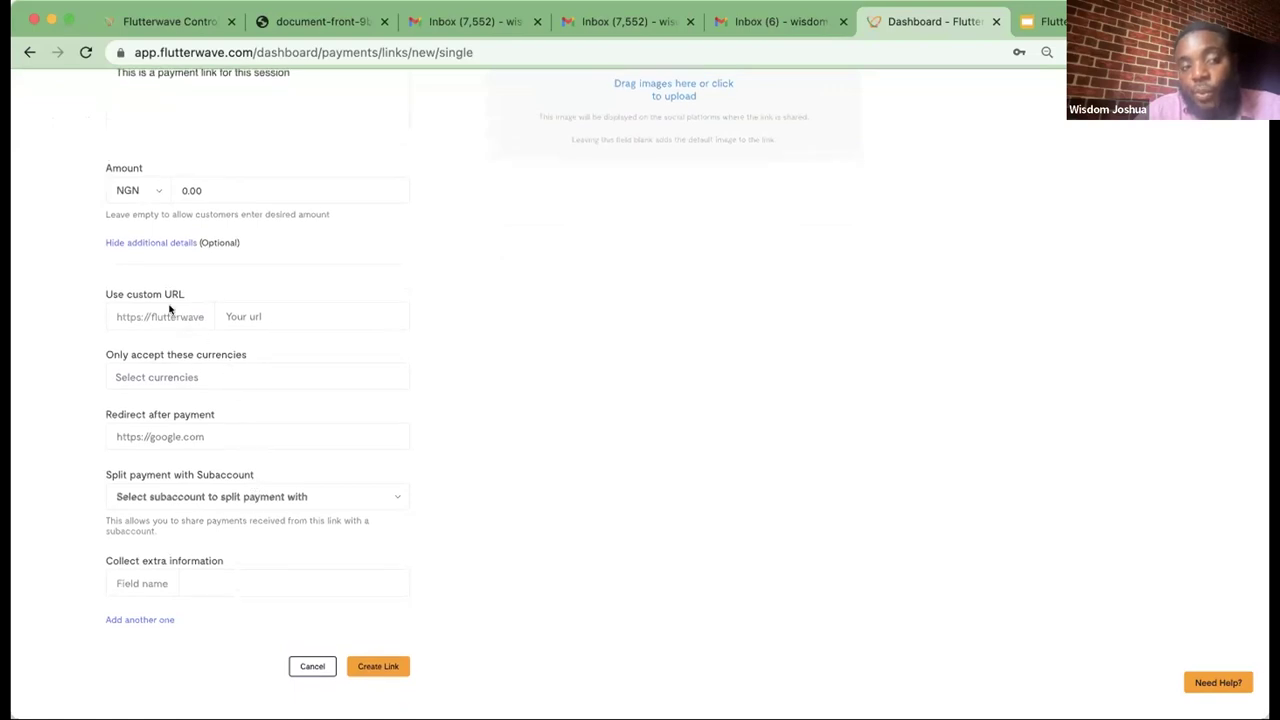
scroll(231, 257, "up", 3)
scroll(195, 180, "up", 1)
Step: Enter 'wisdomacessories' as the link's custom URL
scroll(200, 209, "down", 2)
left_click(257, 393)
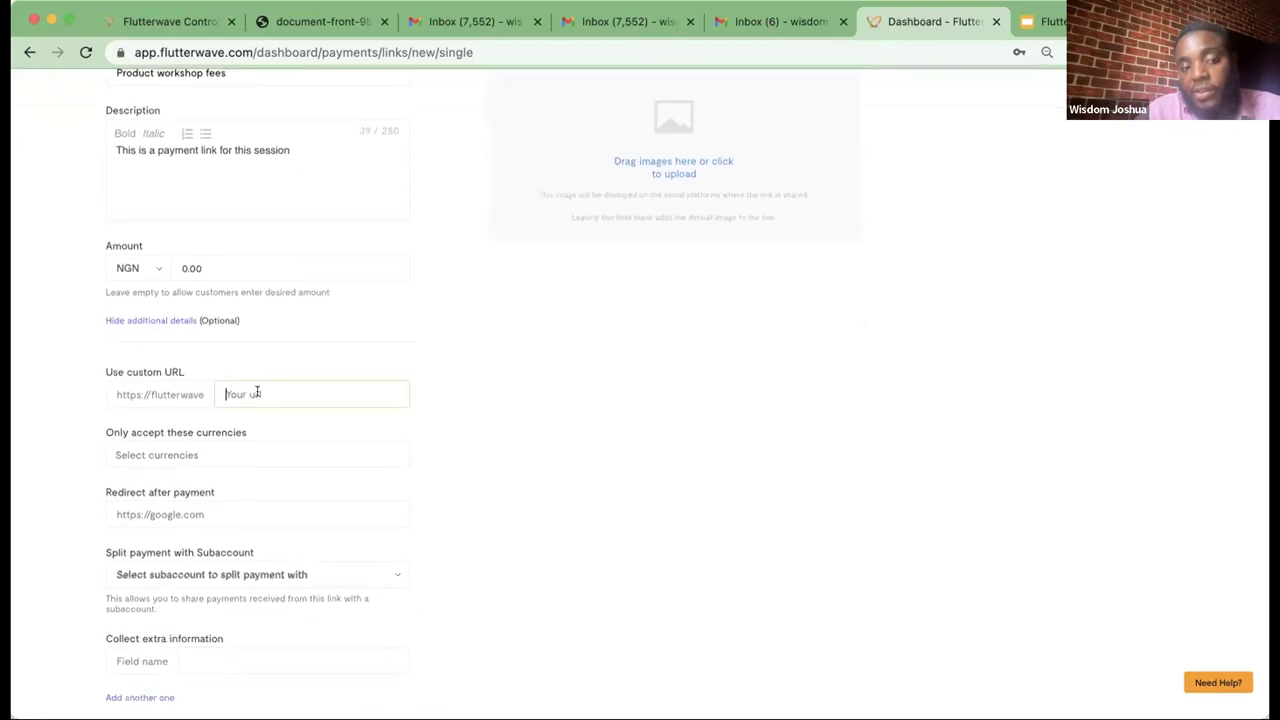
type("wisdom")
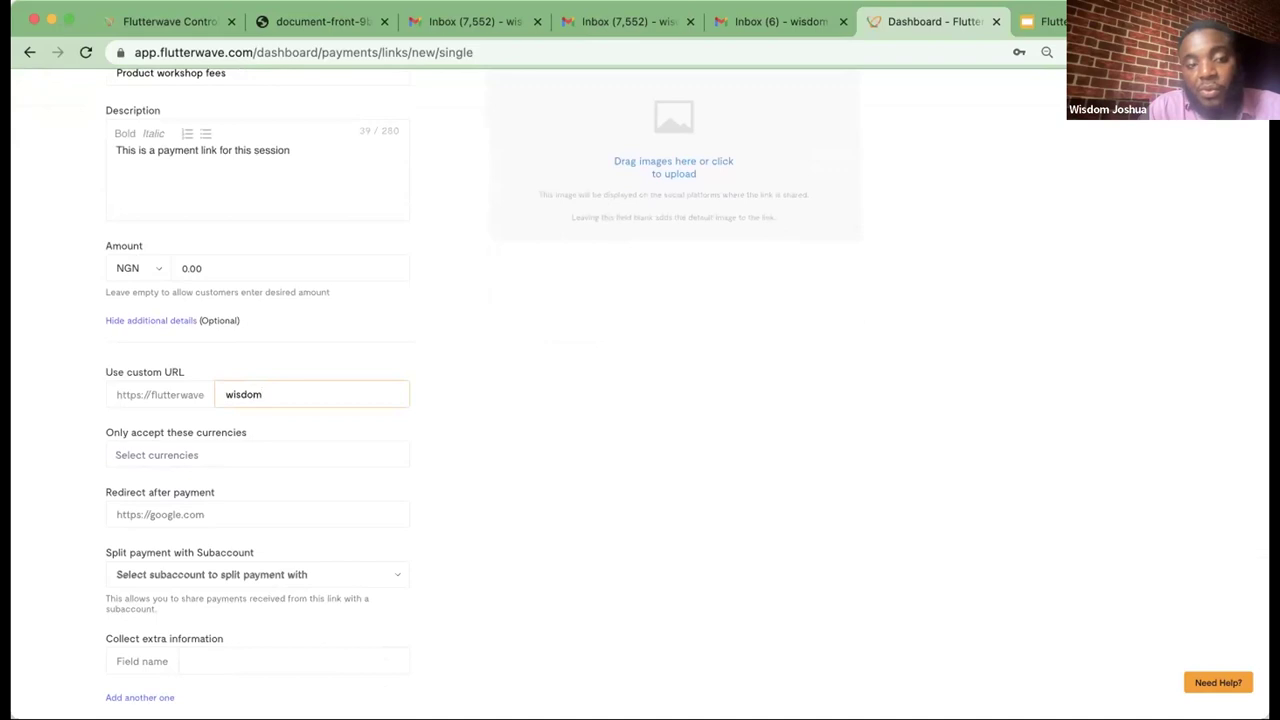
type("acess")
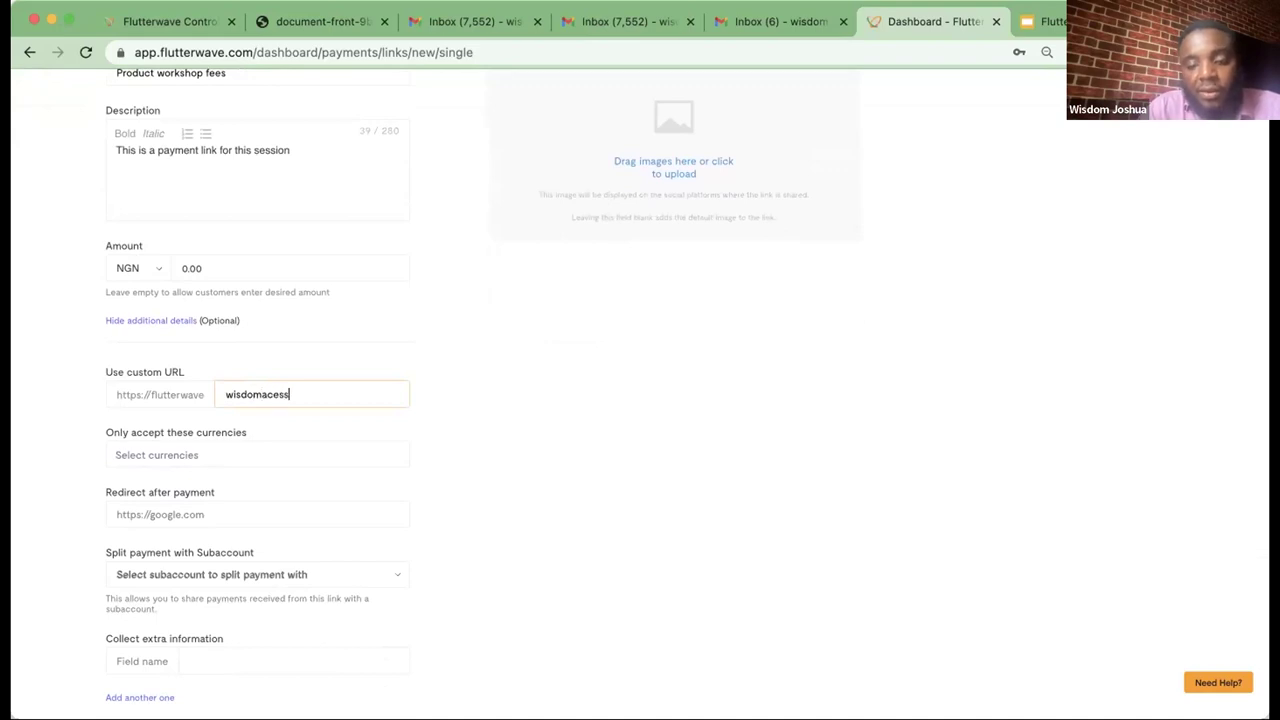
type("ories")
left_click(432, 403)
left_click(270, 394)
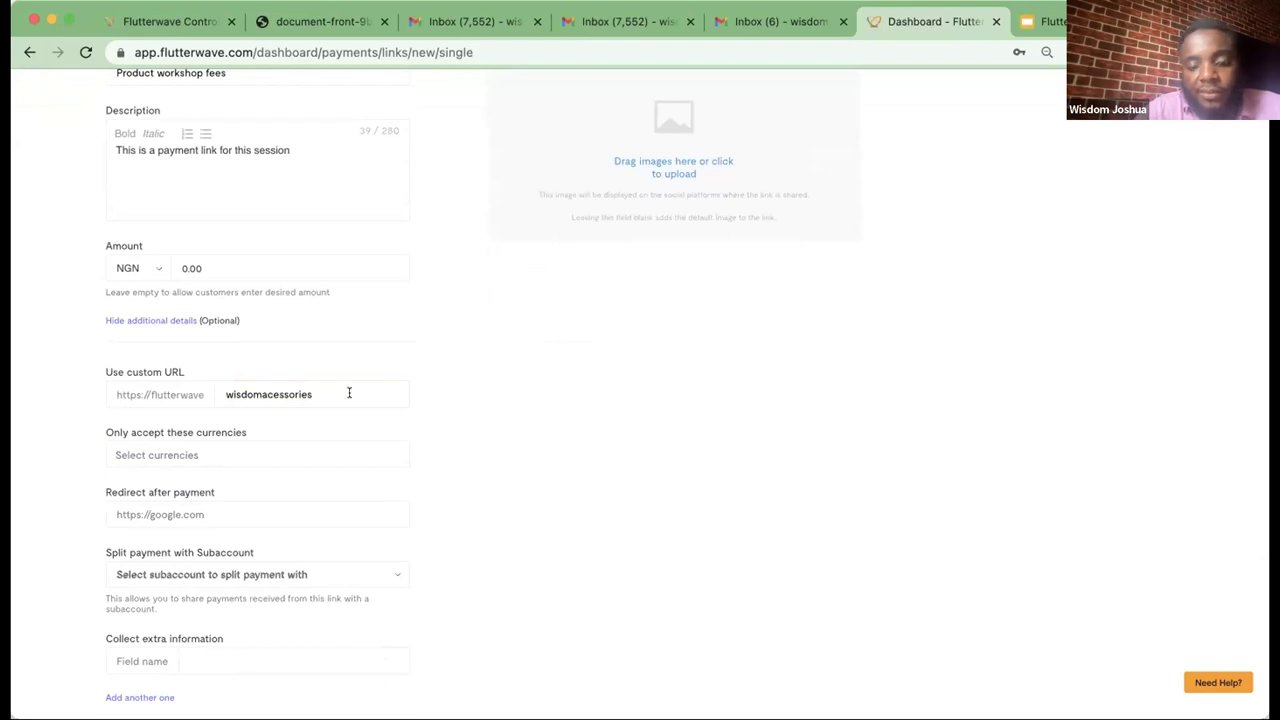
left_click(400, 430)
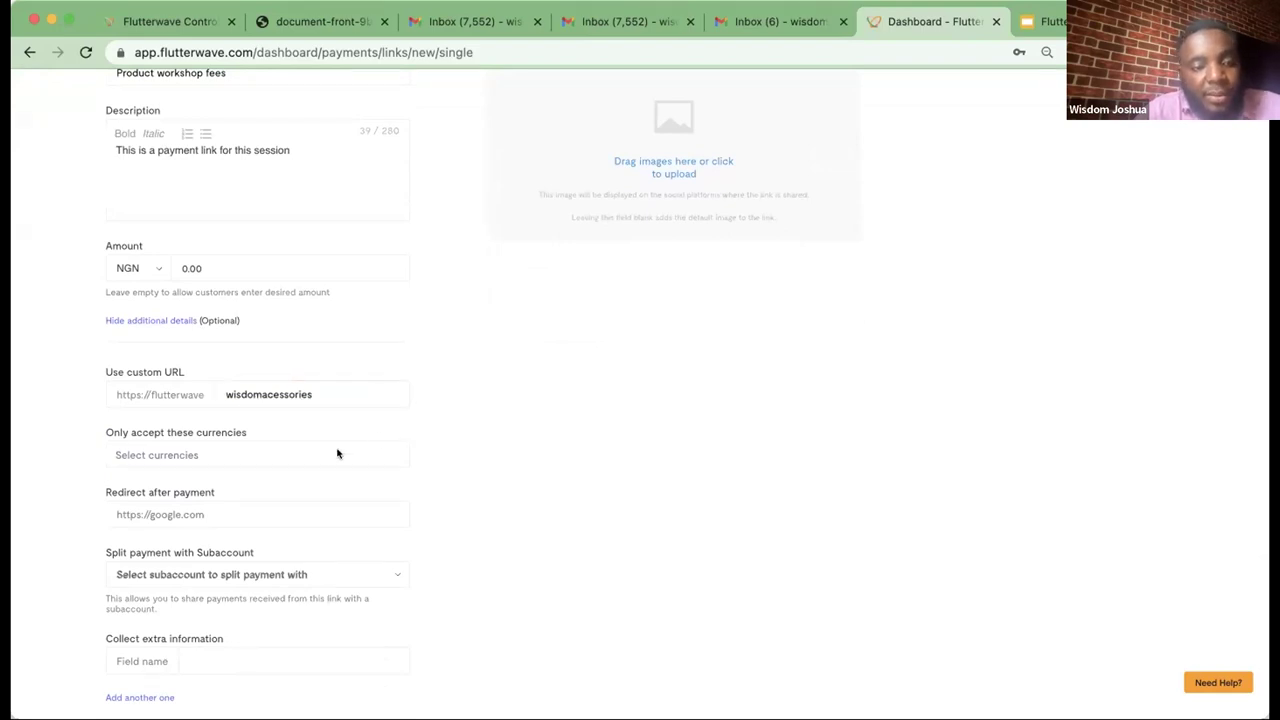
left_click(334, 457)
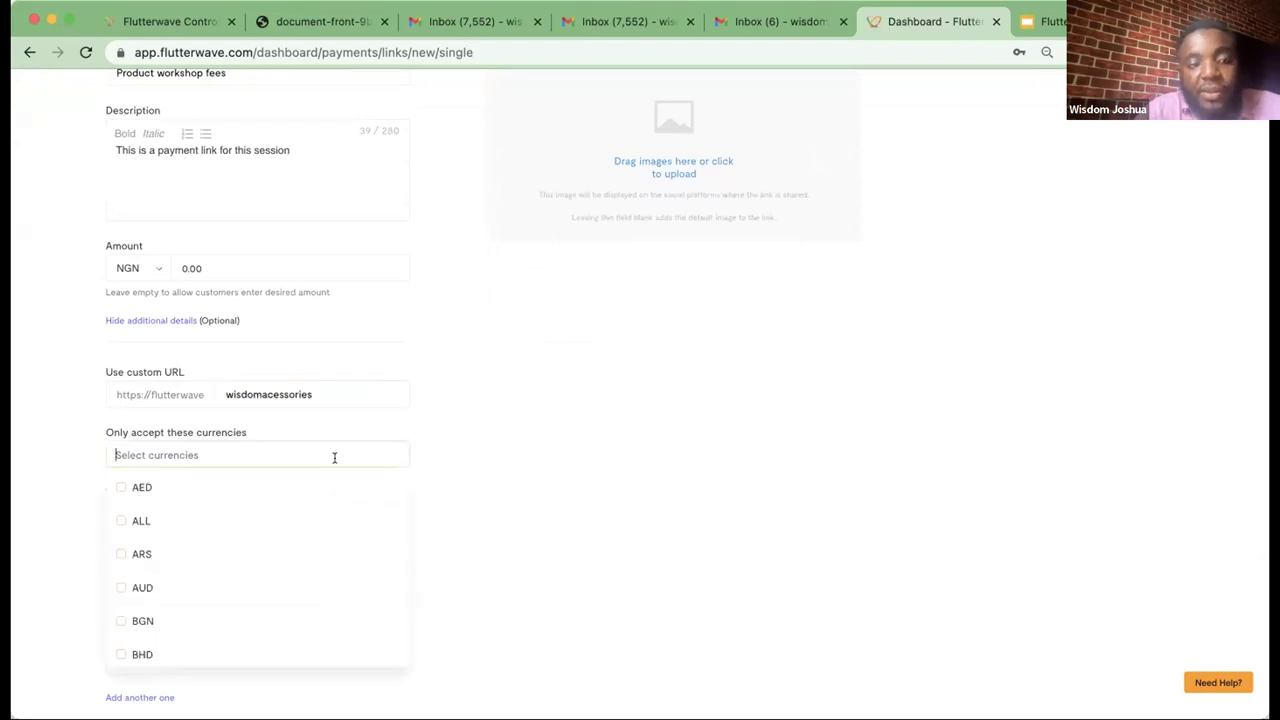
left_click(446, 430)
scroll(413, 454, "down", 2)
left_click(334, 327)
left_click(456, 320)
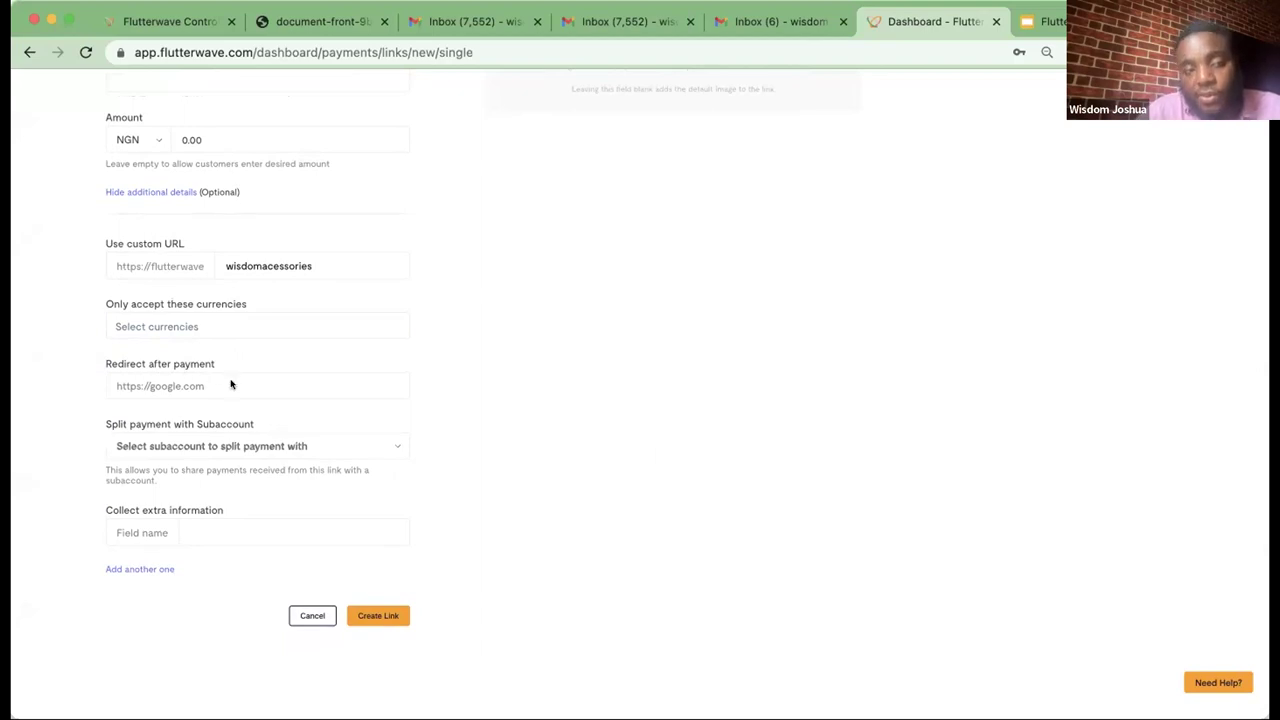
left_click(350, 446)
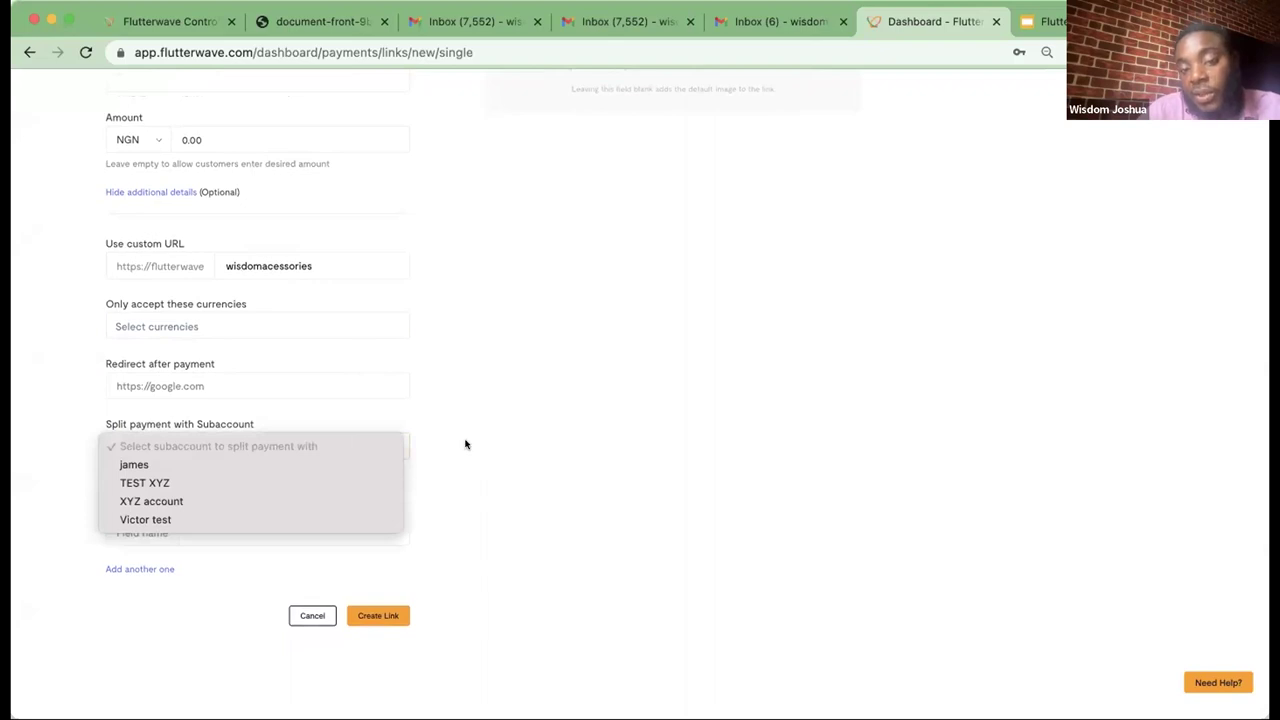
left_click(465, 444)
left_click(380, 446)
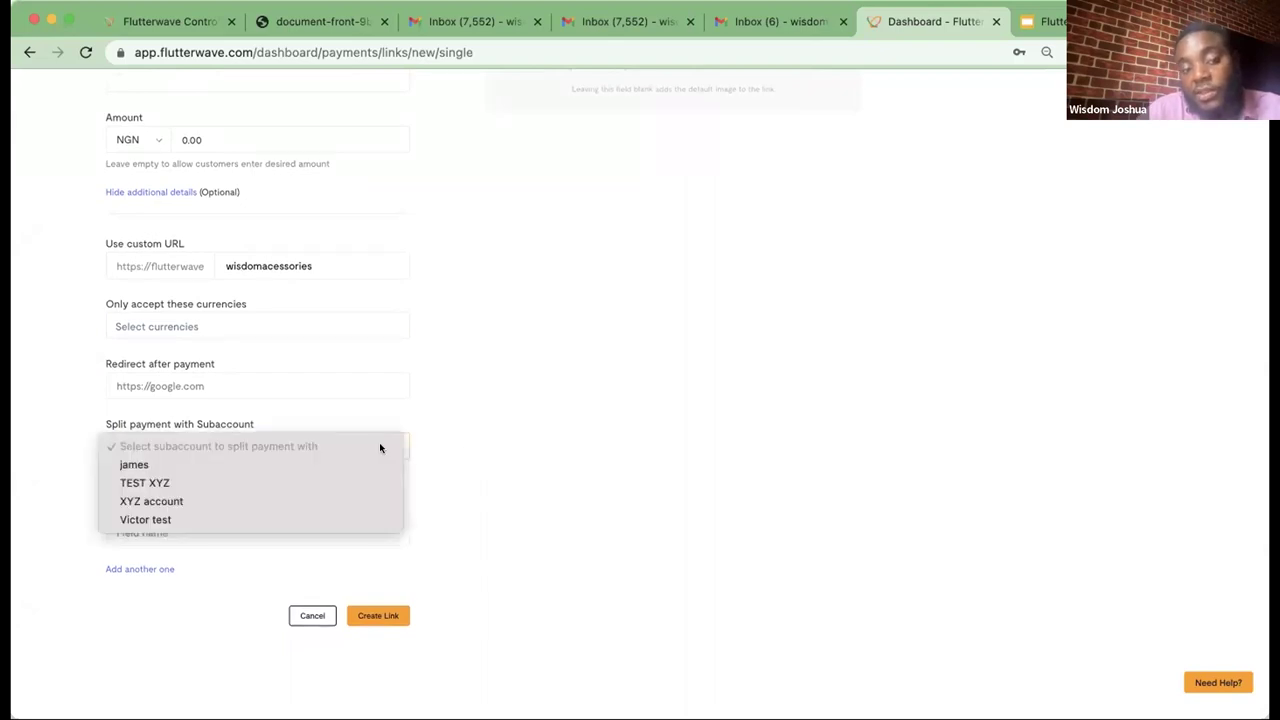
left_click(447, 427)
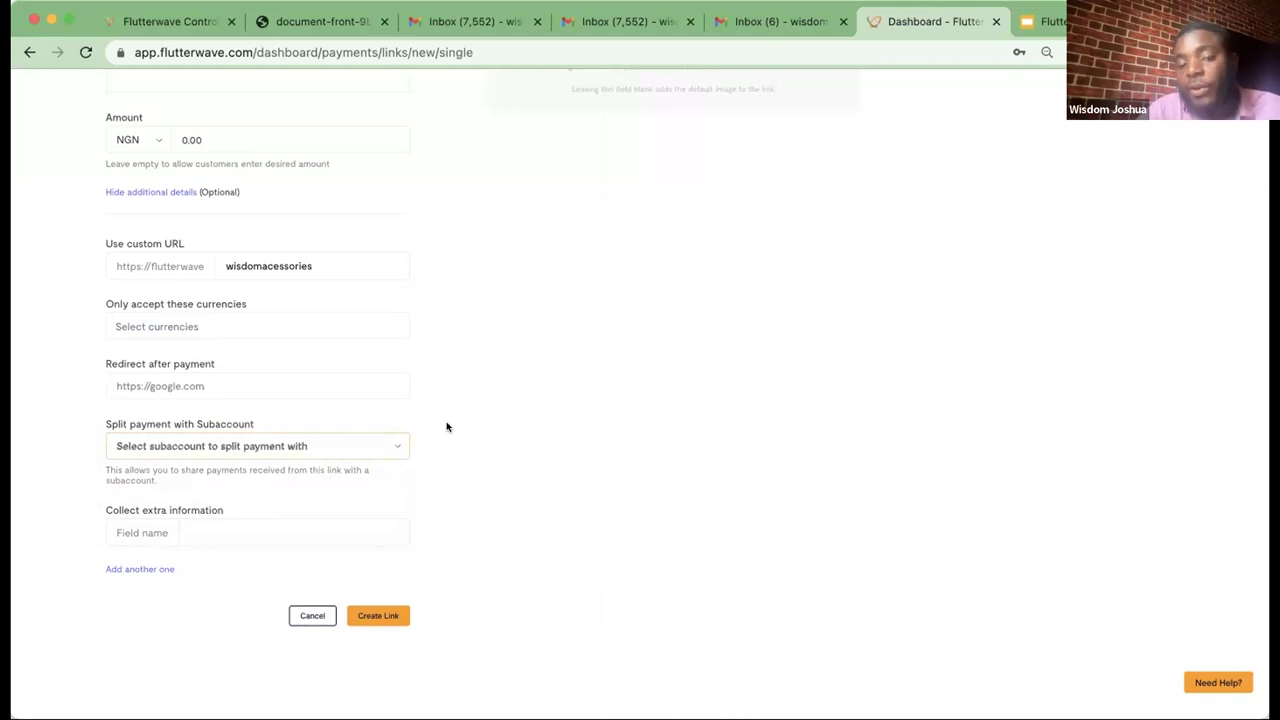
left_click(363, 446)
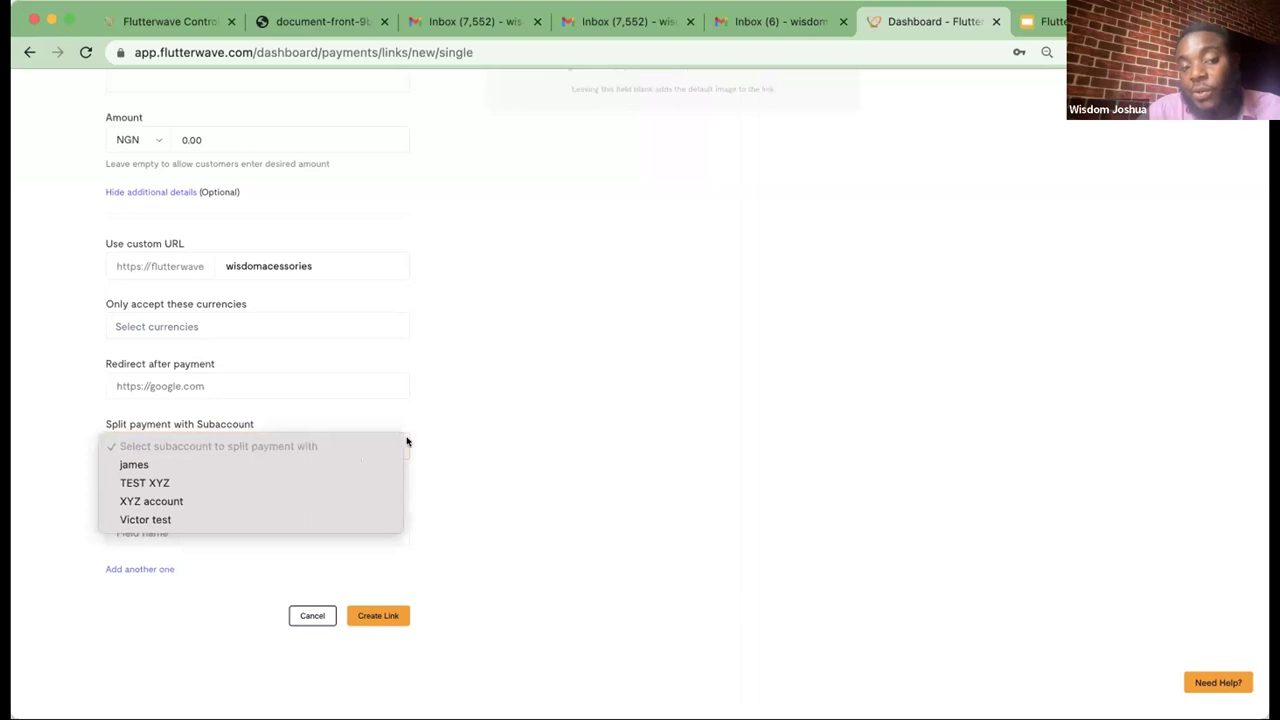
left_click(461, 432)
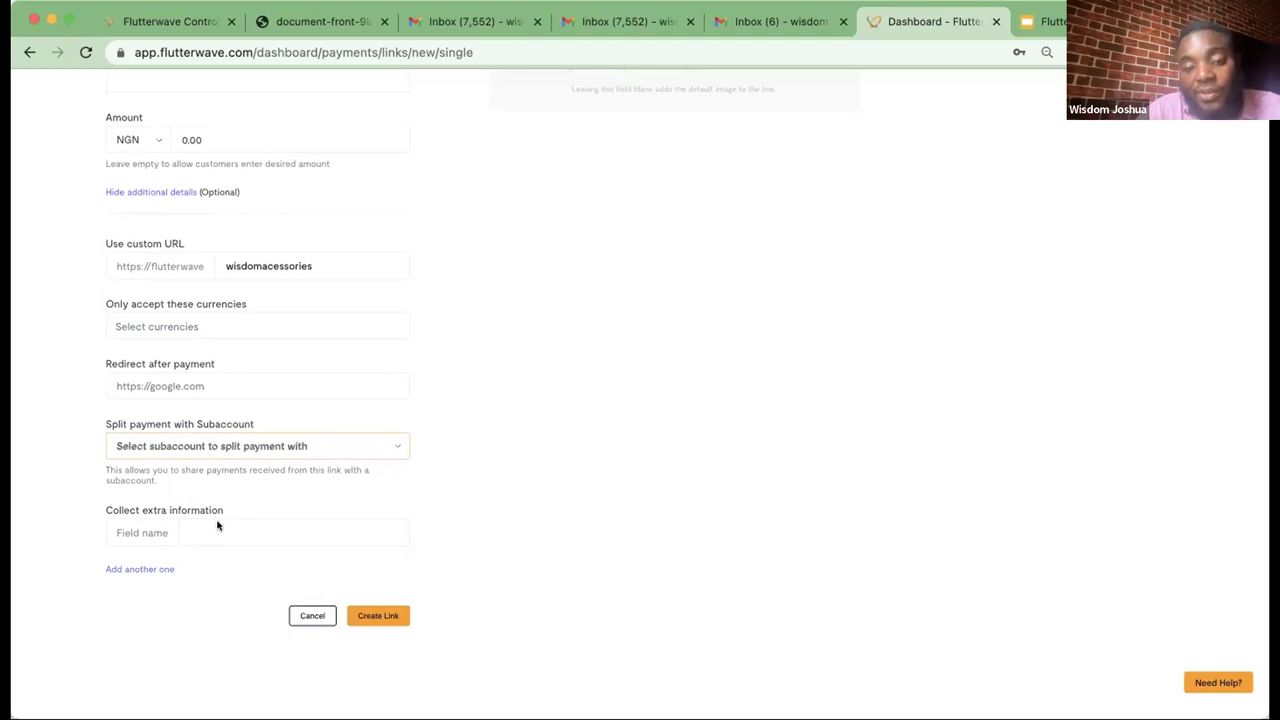
Step: Submit the completed form with Create Link to create the Product workshop fees link
scroll(325, 384, "up", 5)
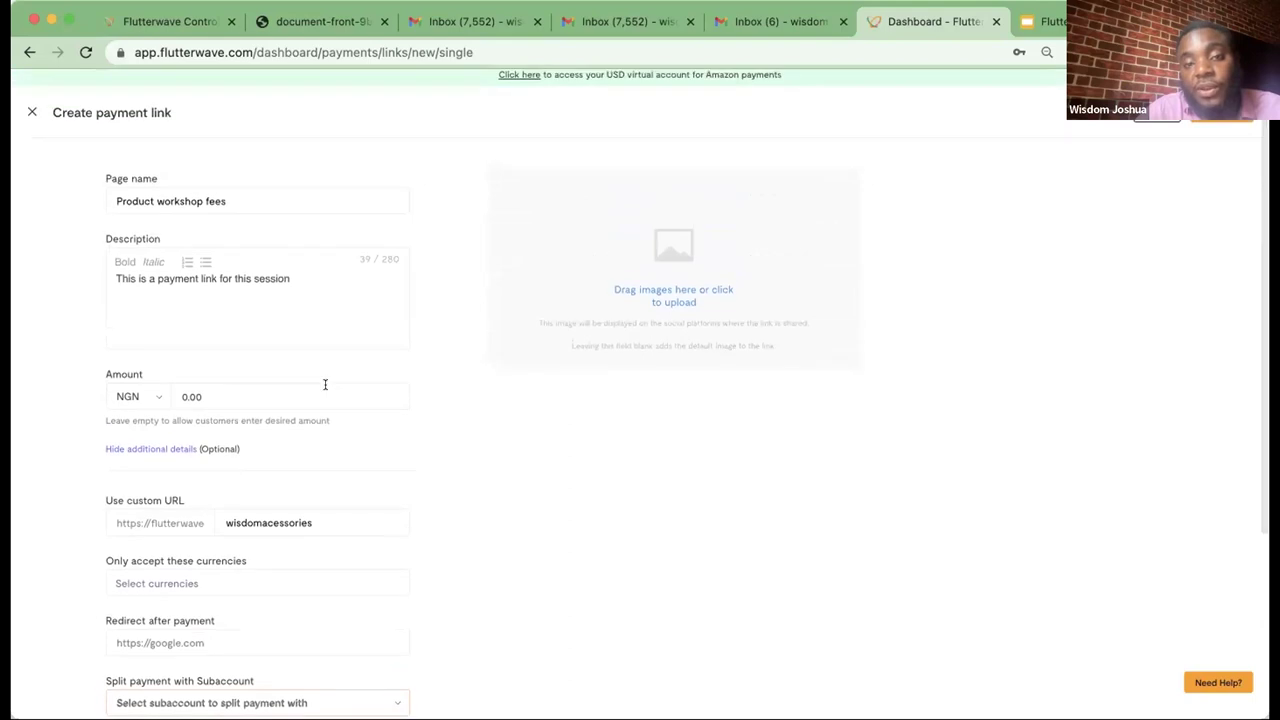
scroll(325, 384, "down", 1)
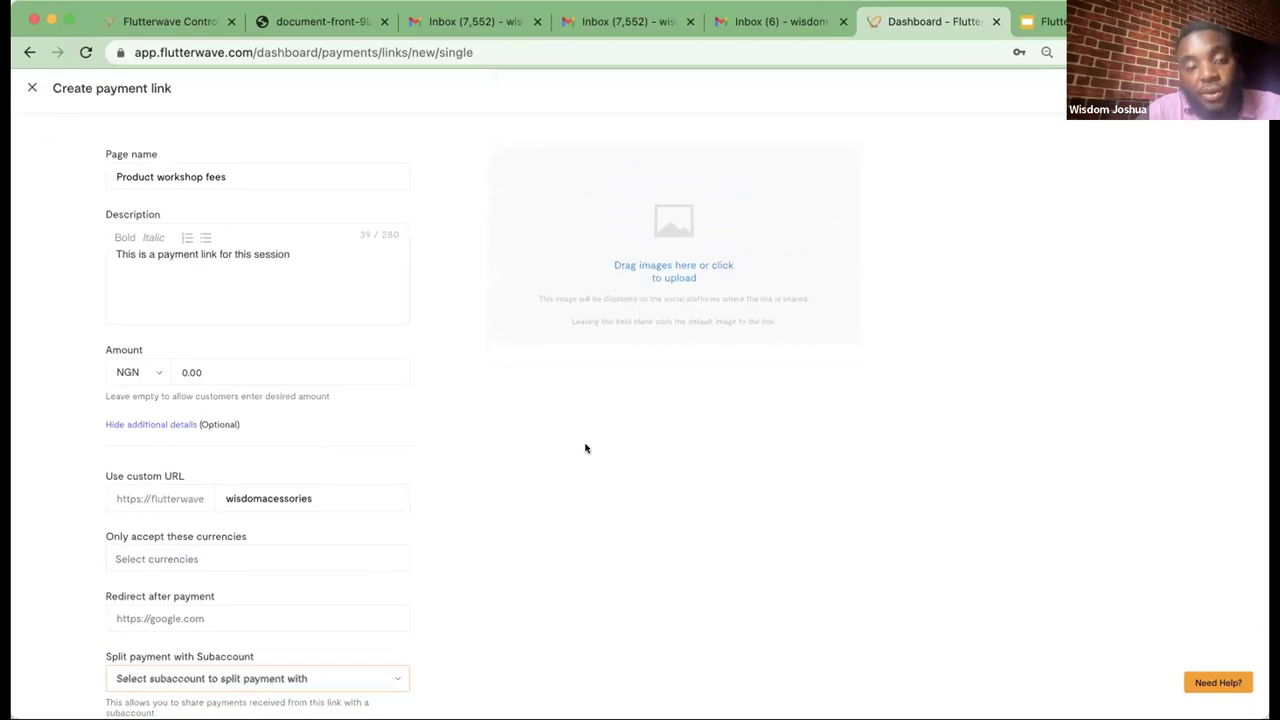
scroll(586, 448, "down", 5)
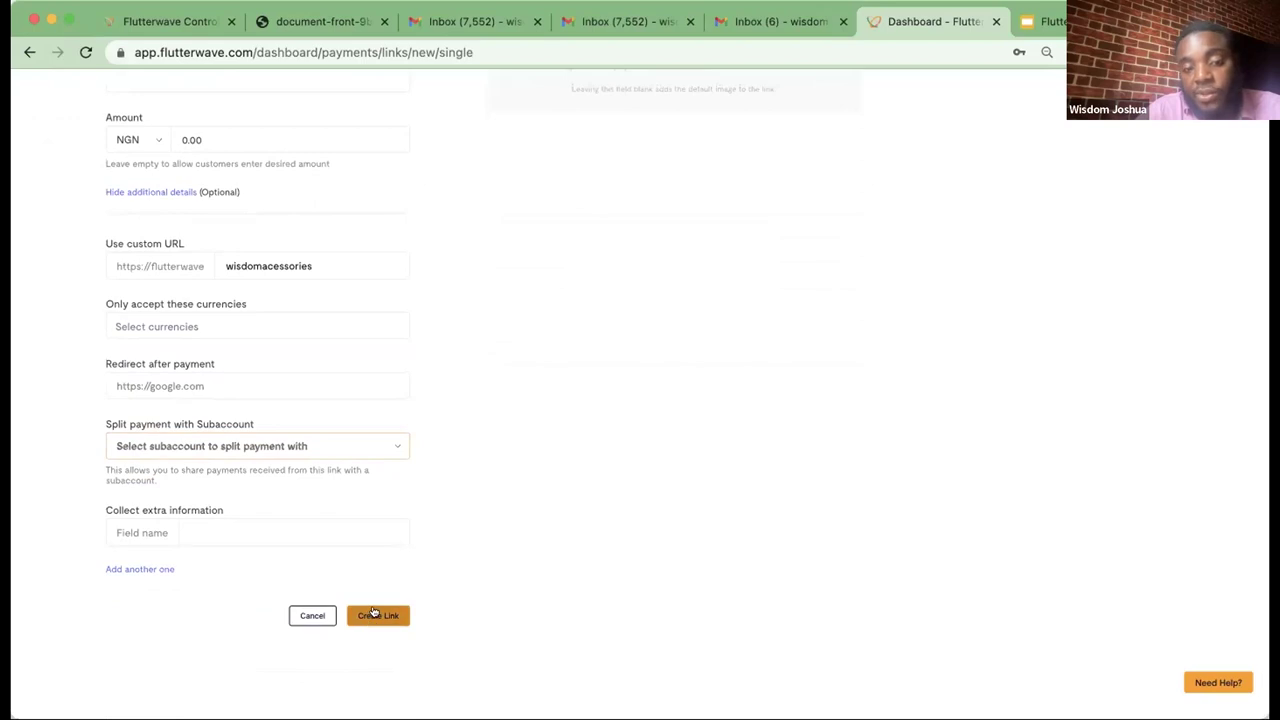
left_click(376, 615)
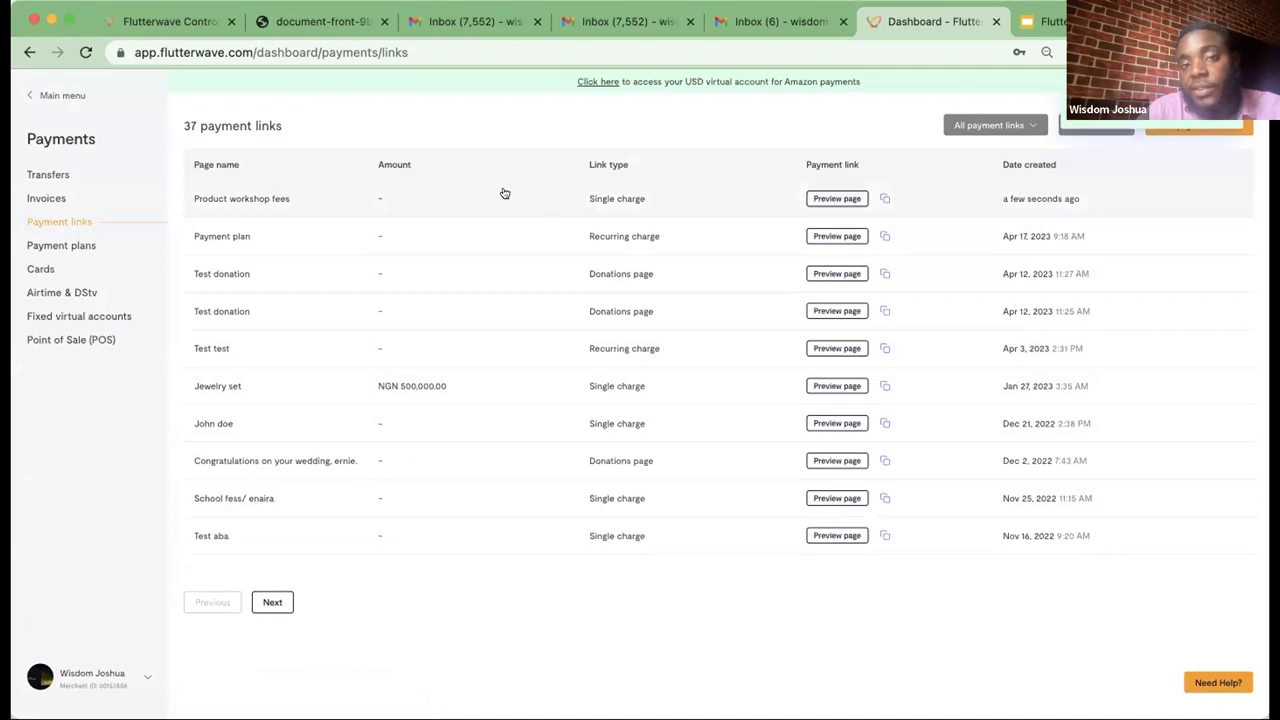
Step: Open the Product workshop fees row to view its details, then check and close Link options
left_click(676, 198)
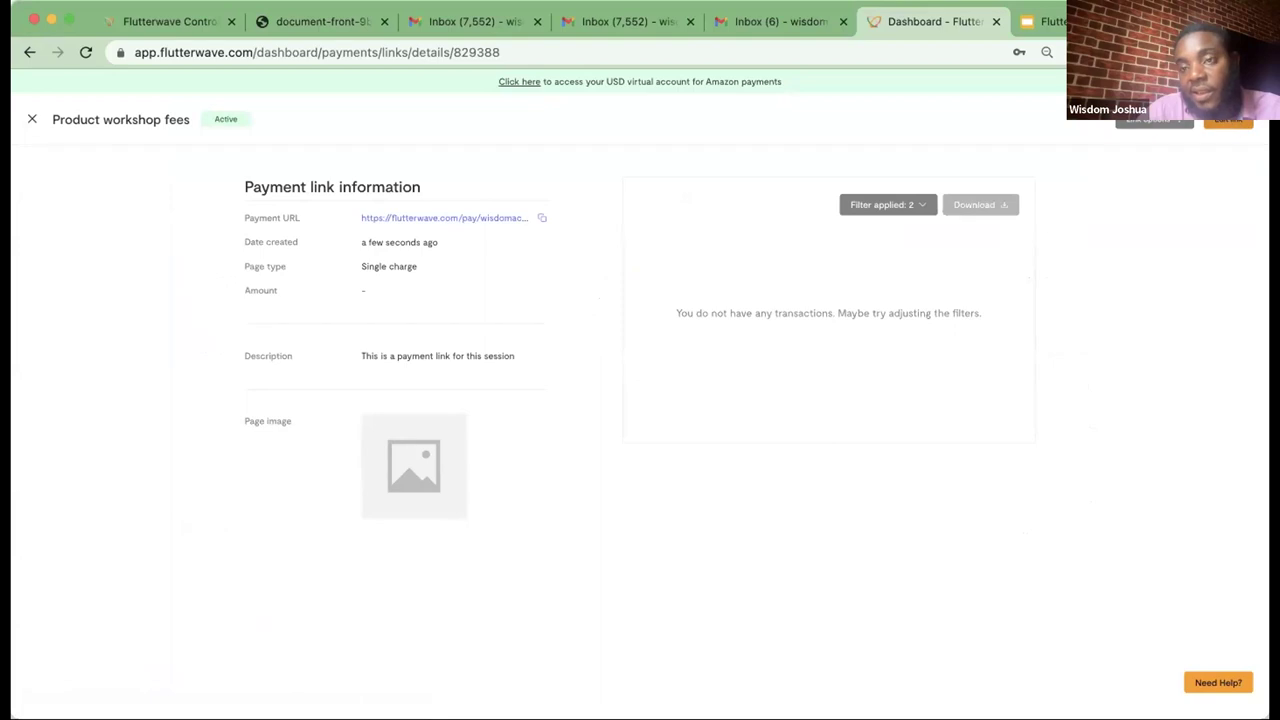
left_click(1172, 120)
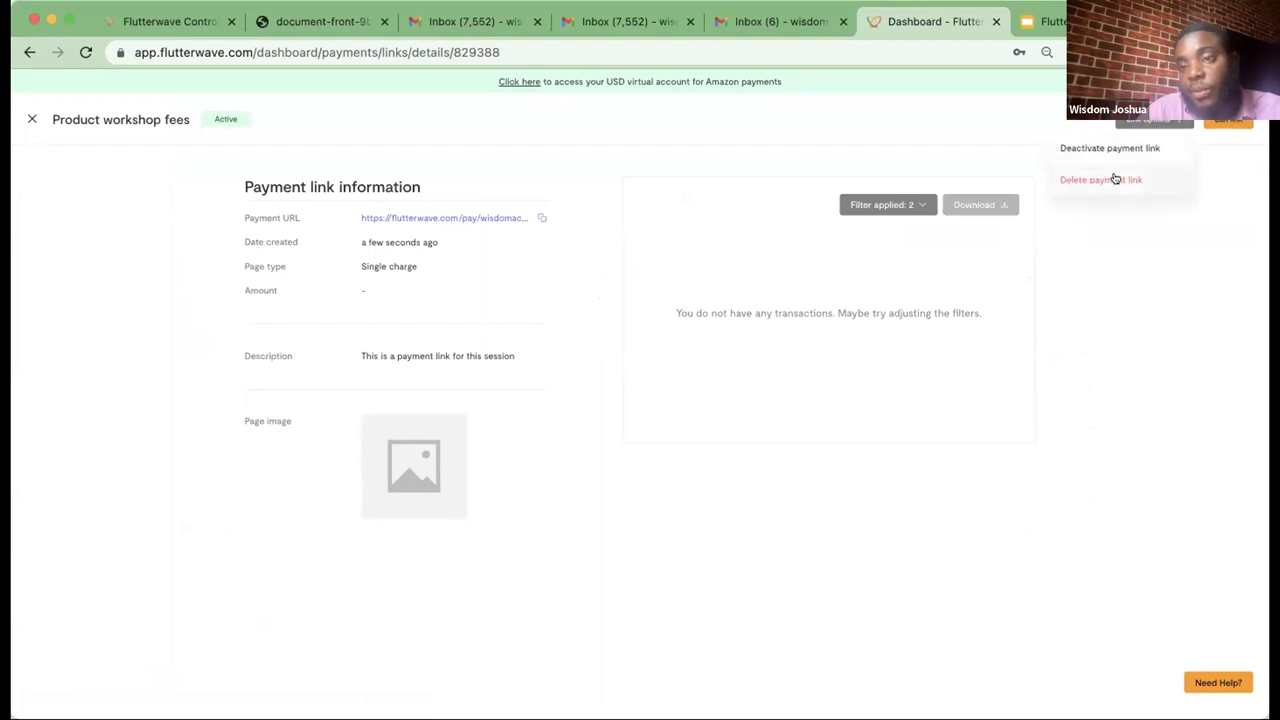
left_click(1097, 223)
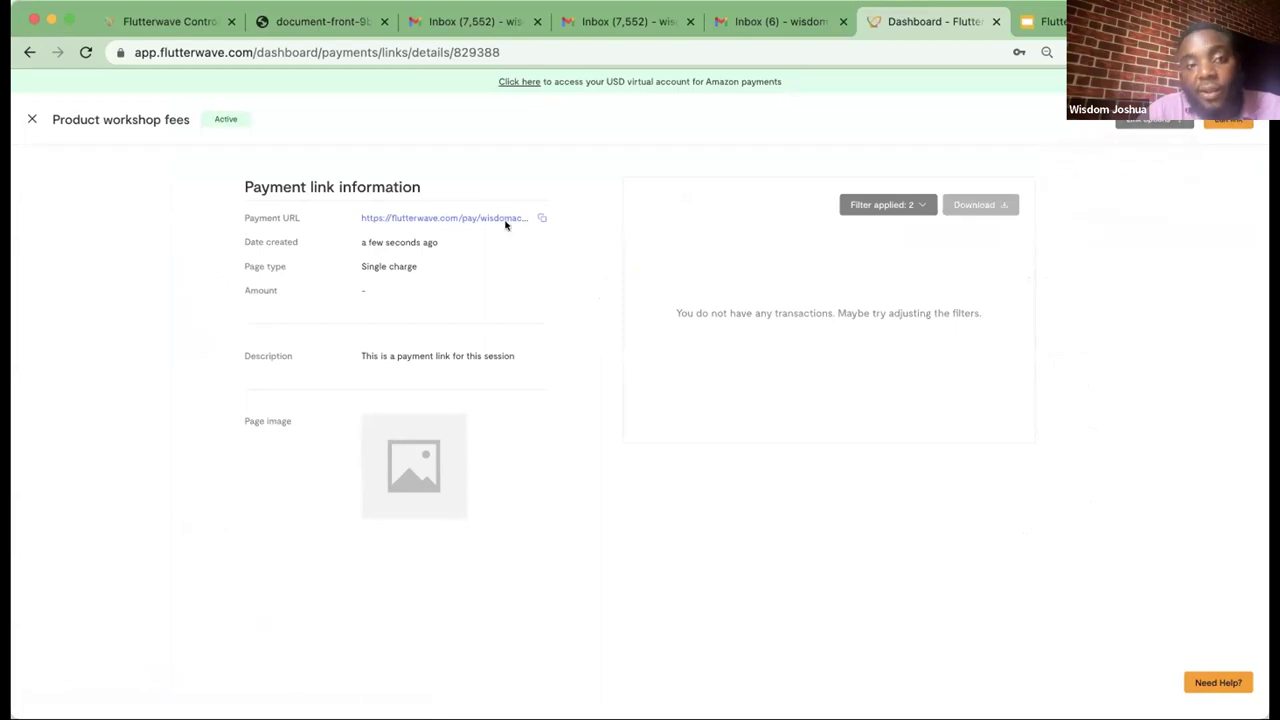
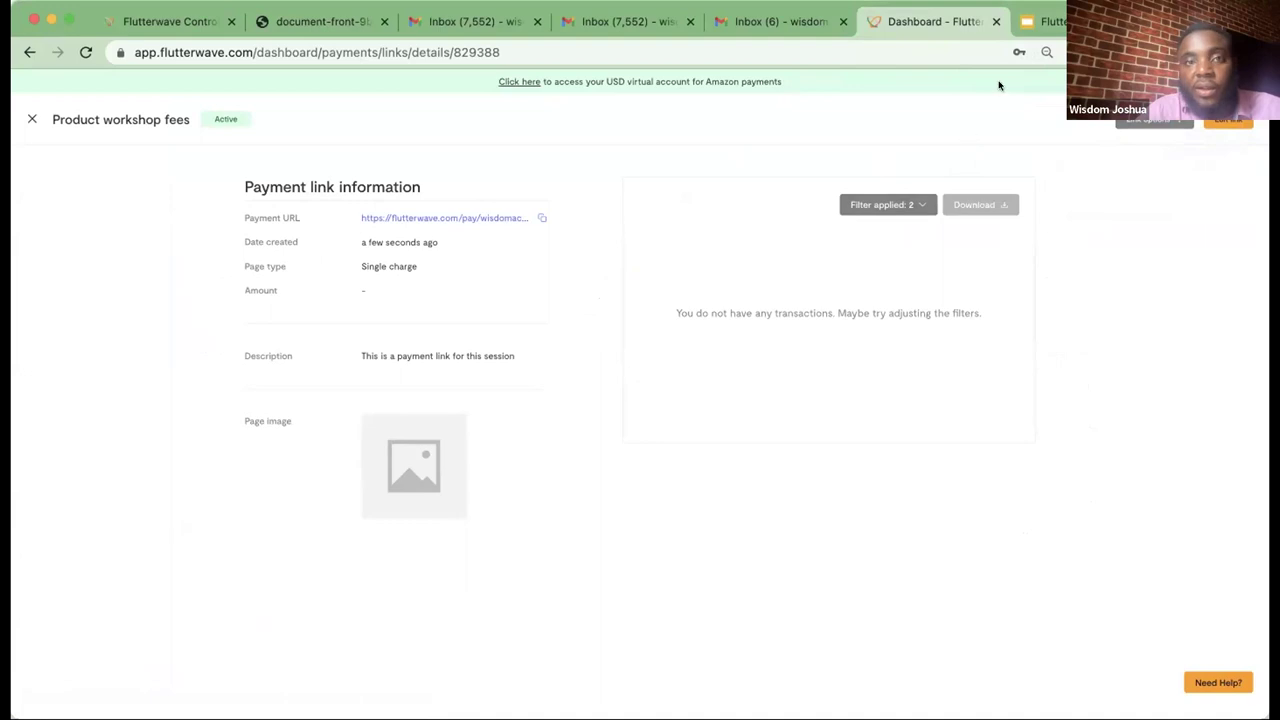
Step: Open a new browser tab ready for the Product workshop fees payment link address
key("super+t")
left_click(777, 63)
Step: Load the Product workshop fees link's public checkout page in the new tab
type("https://flutterwave.com/pay/wisdomacessories")
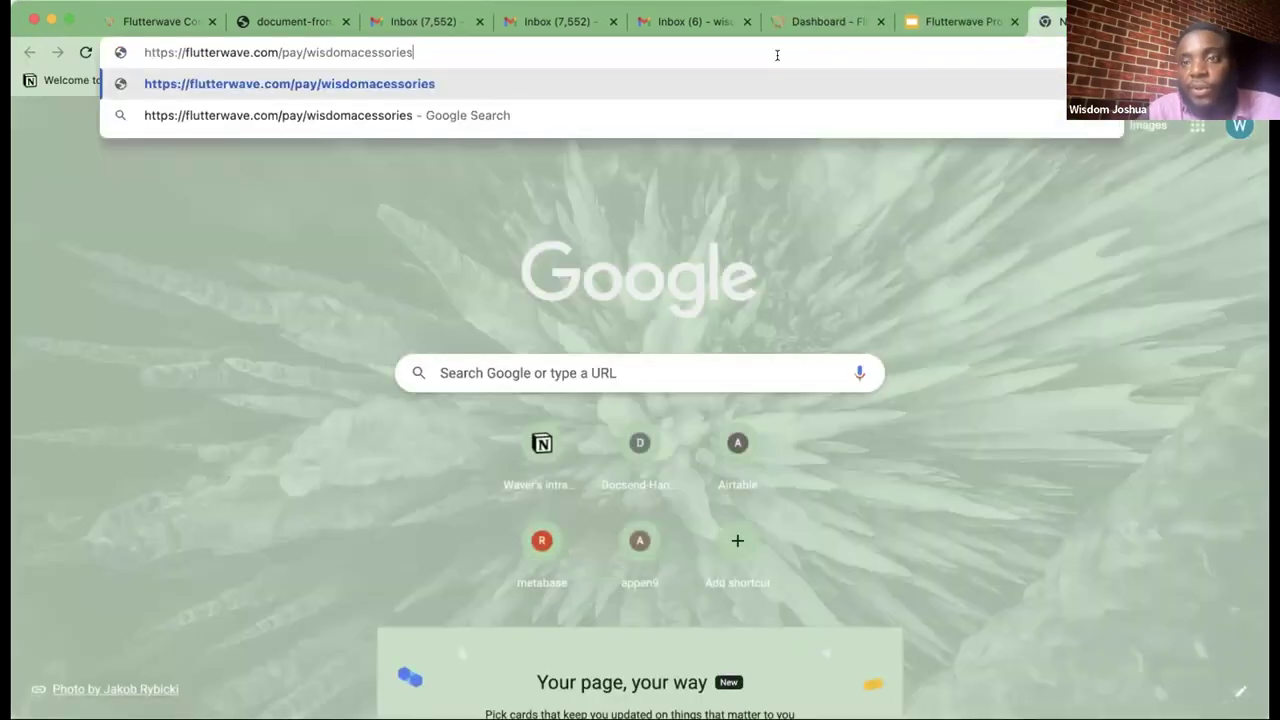
key("Return")
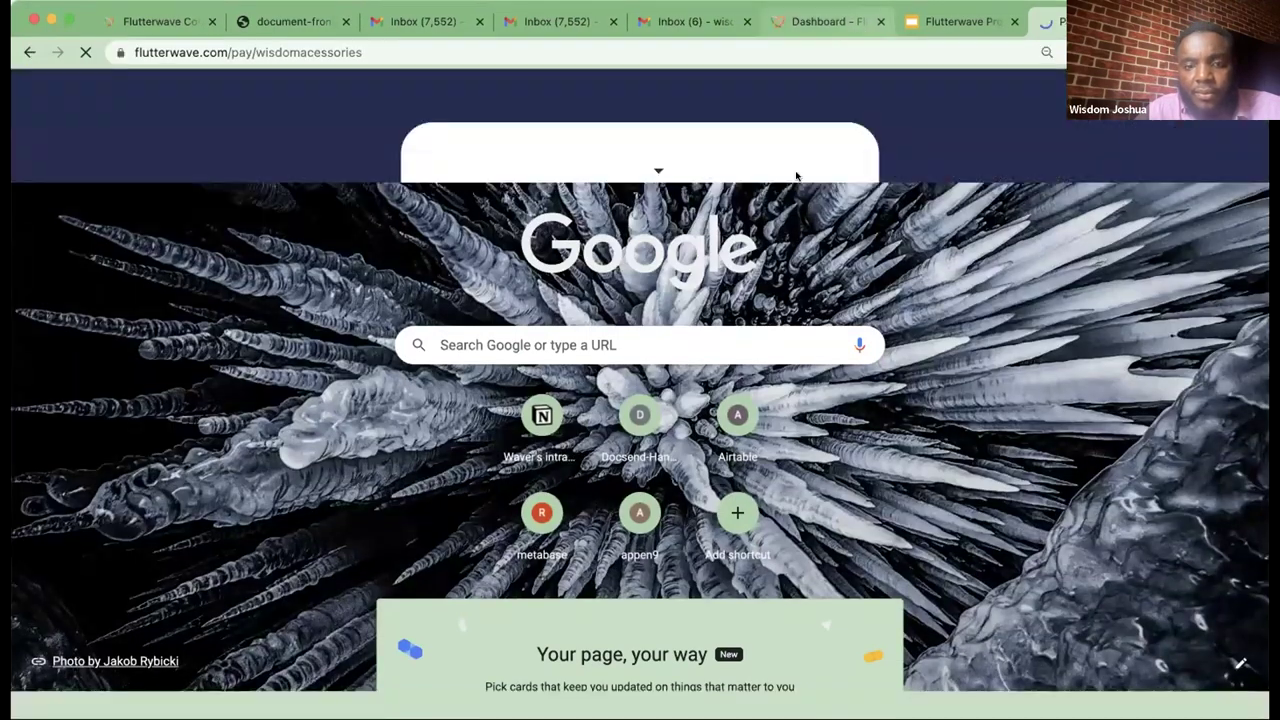
left_click(937, 22)
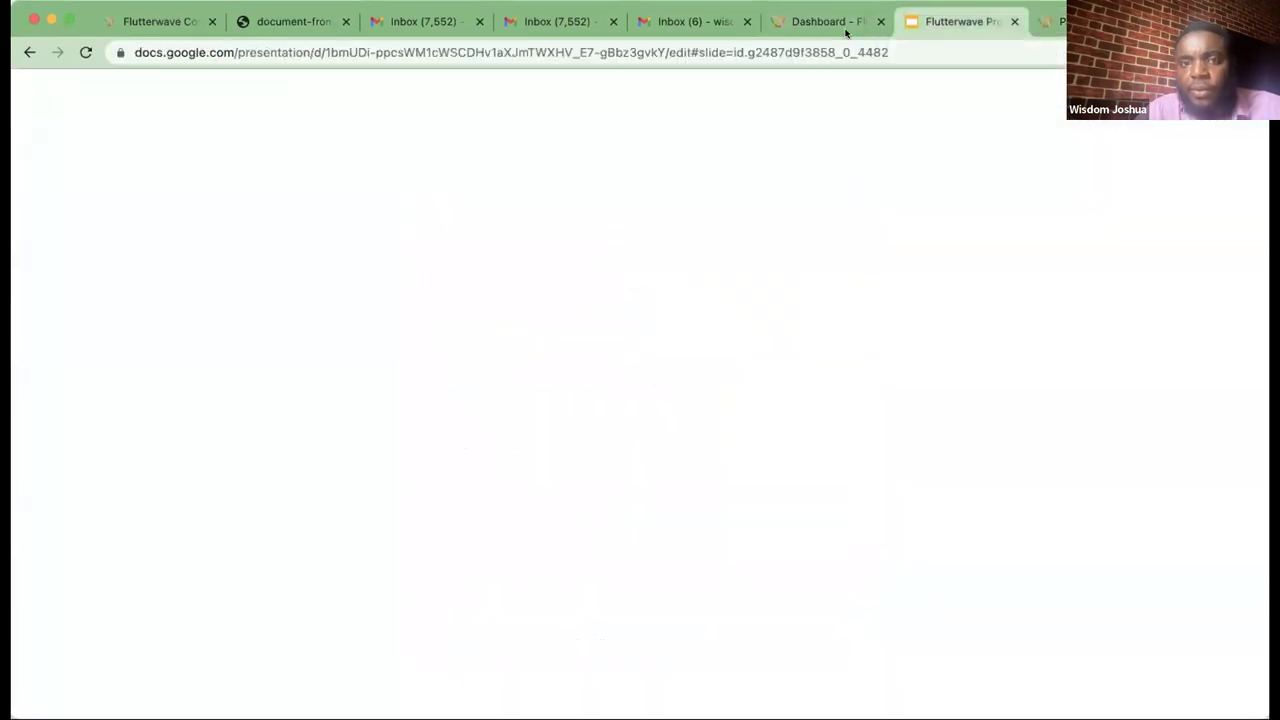
left_click(843, 24)
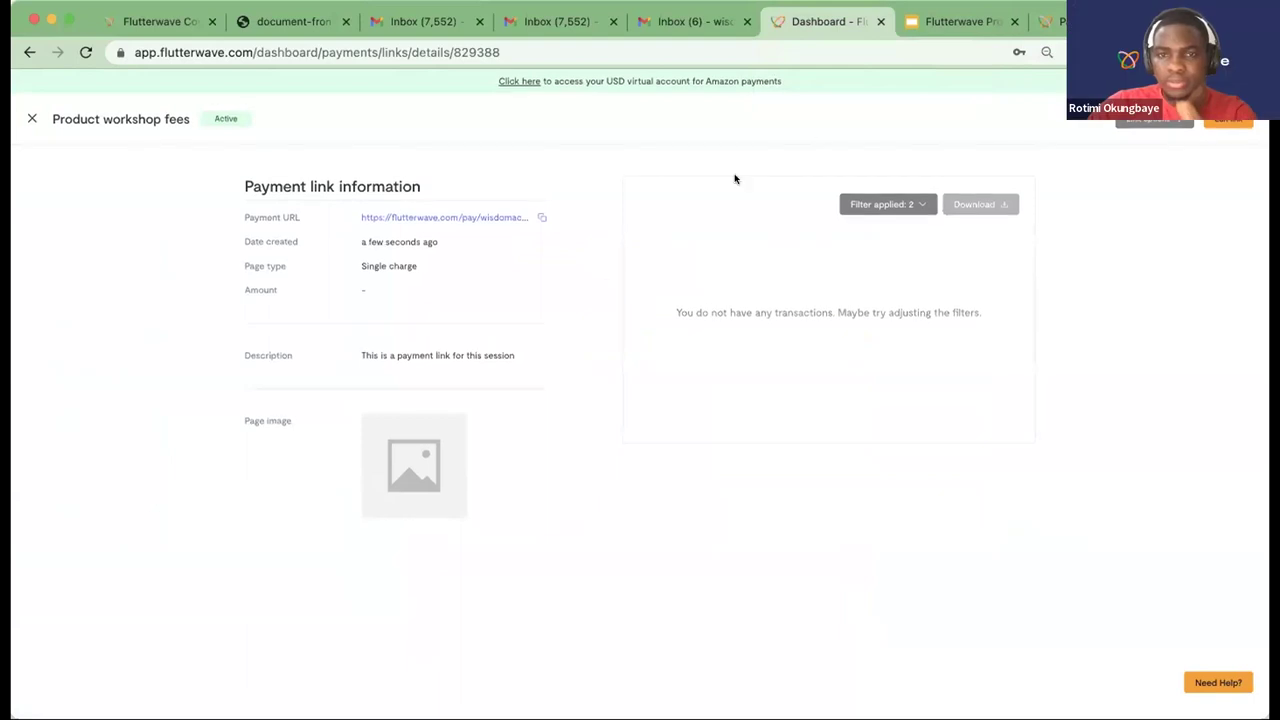
left_click(487, 217)
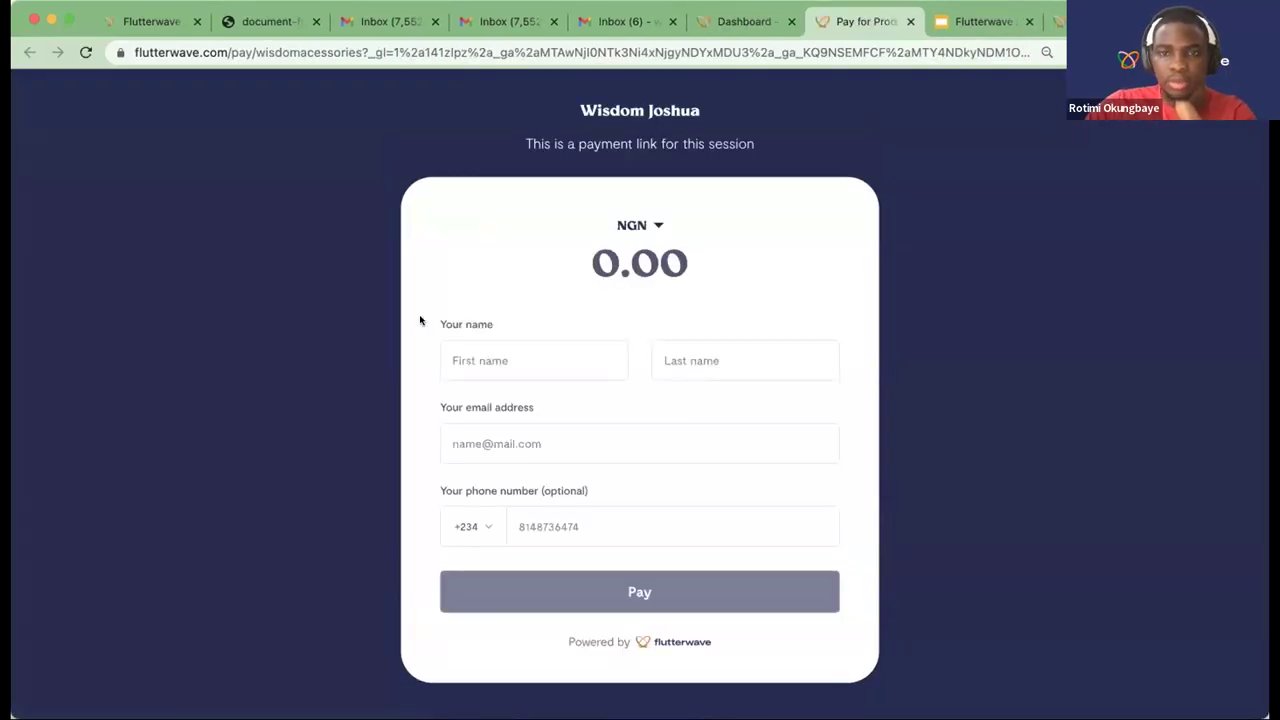
scroll(420, 320, "down", 2)
scroll(420, 318, "up", 2)
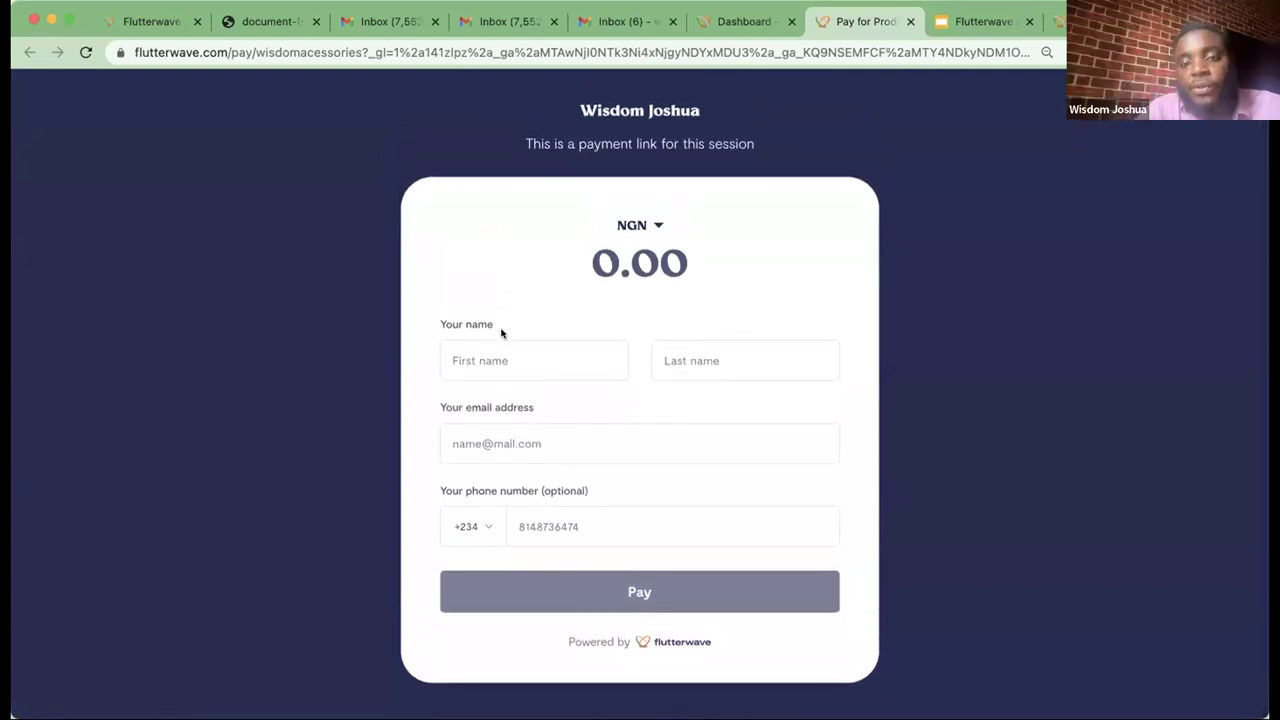
scroll(501, 330, "down", 1)
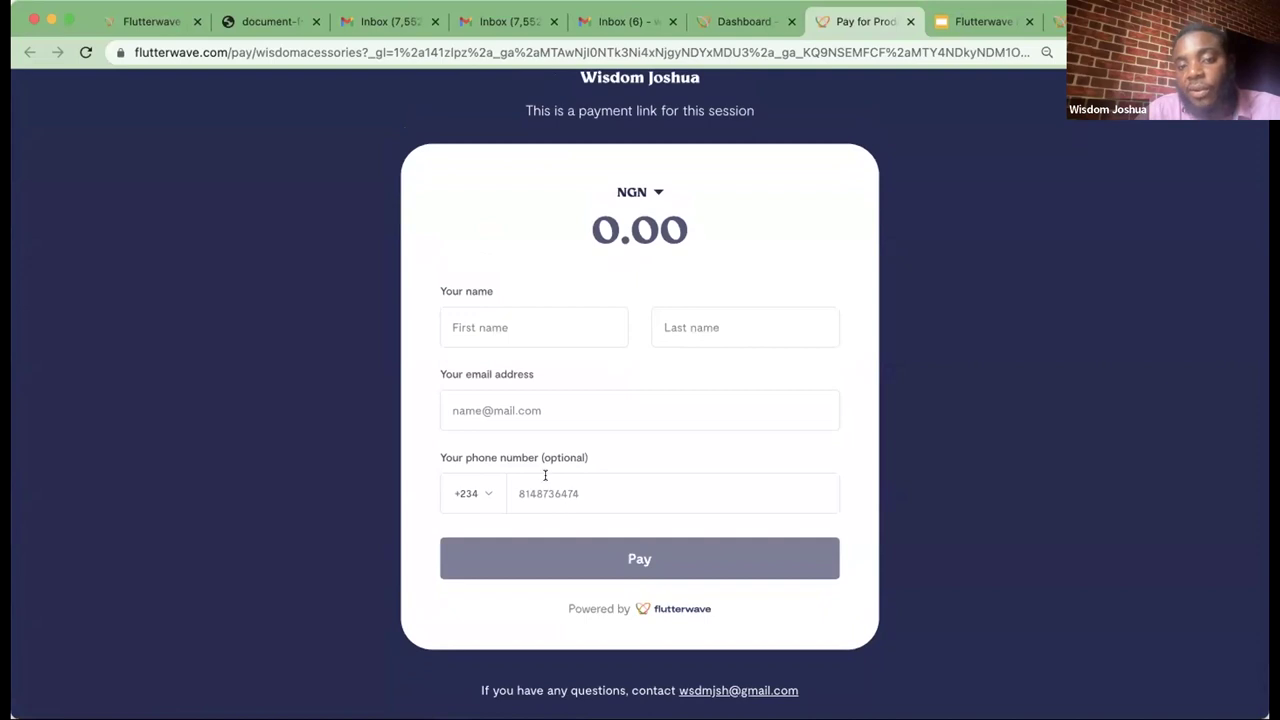
Step: Enter amount 100, autofill payer name and phone, correct the email, and submit the payment
type("100")
left_click(606, 322)
left_click(615, 385)
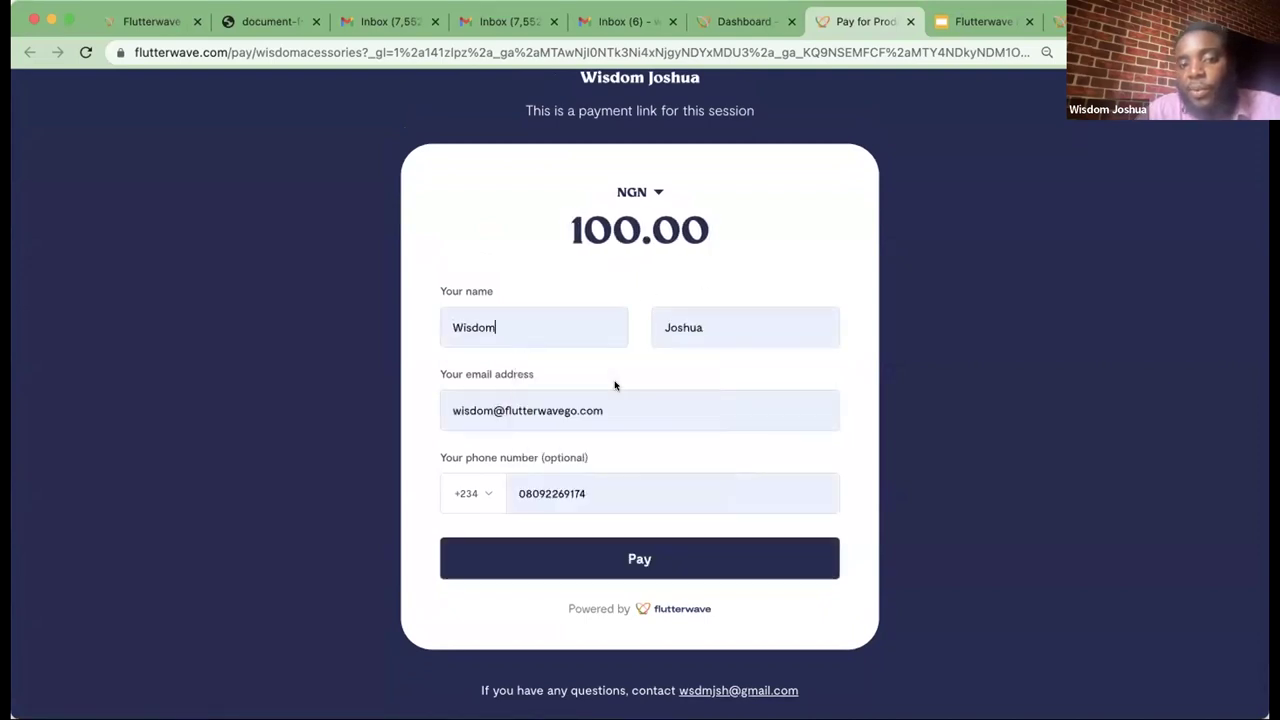
scroll(620, 397, "down", 1)
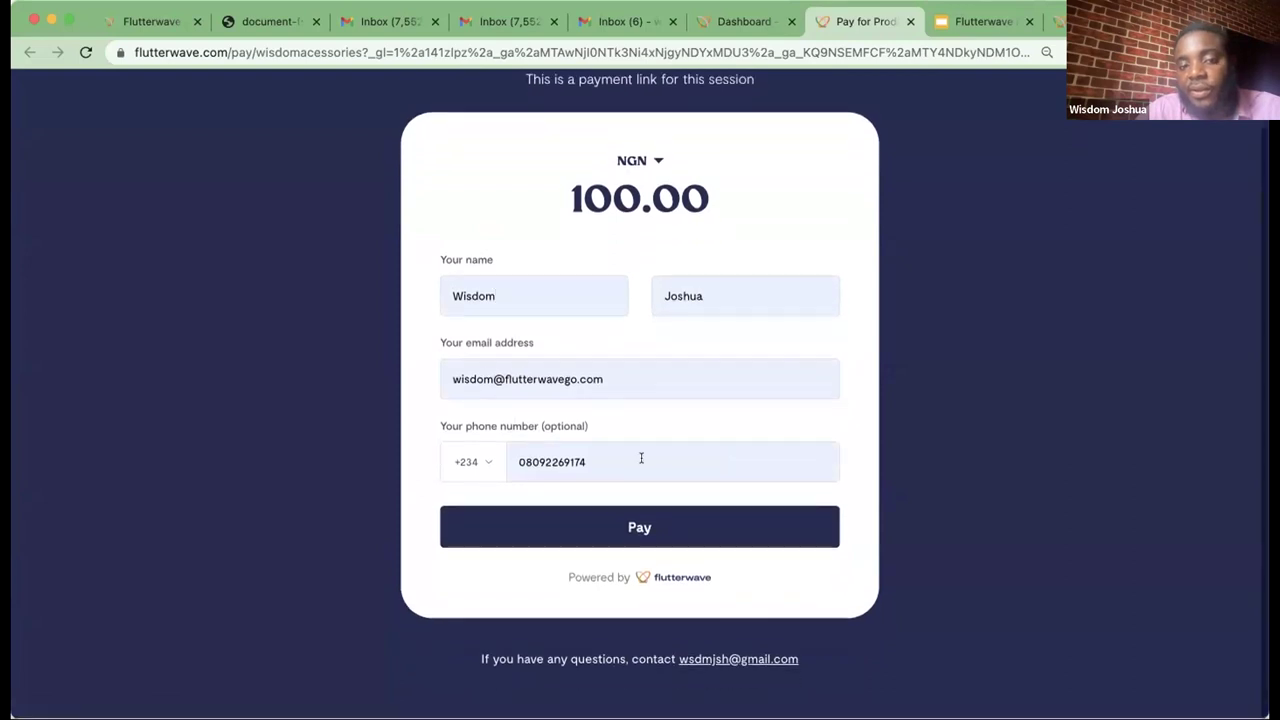
left_click(494, 385)
key("ctrl+a")
left_click(646, 373)
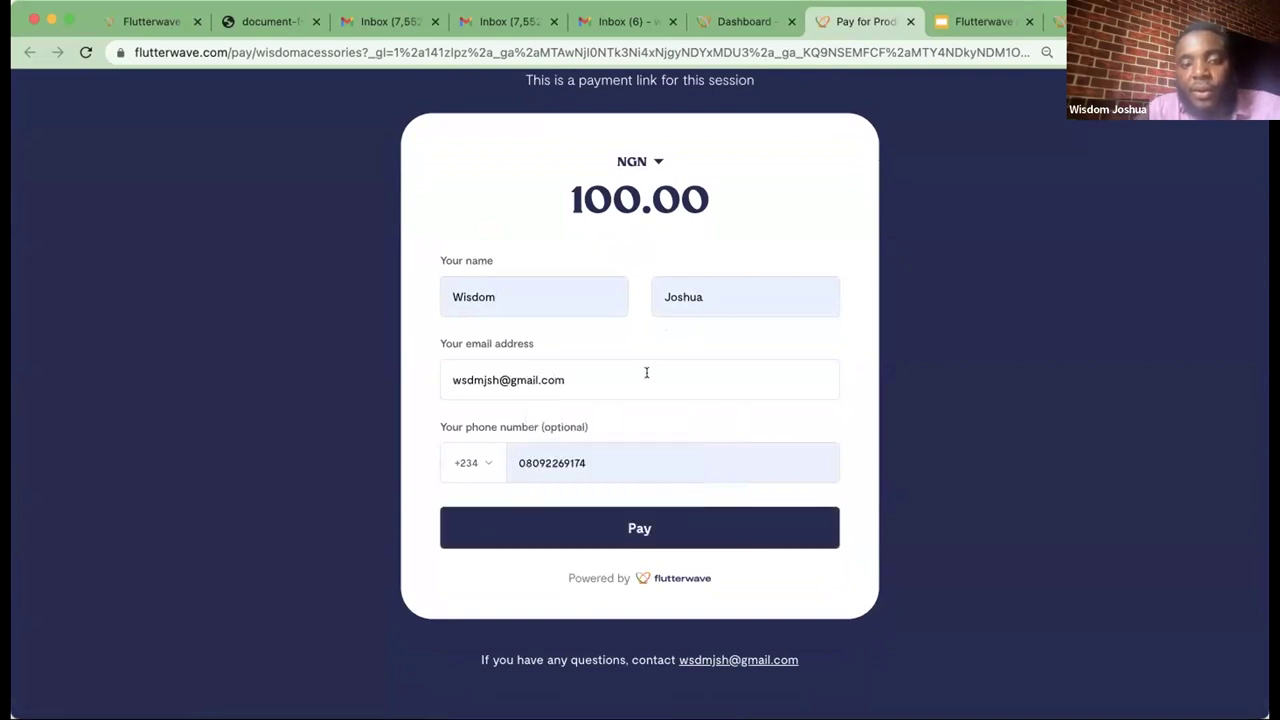
left_click(602, 525)
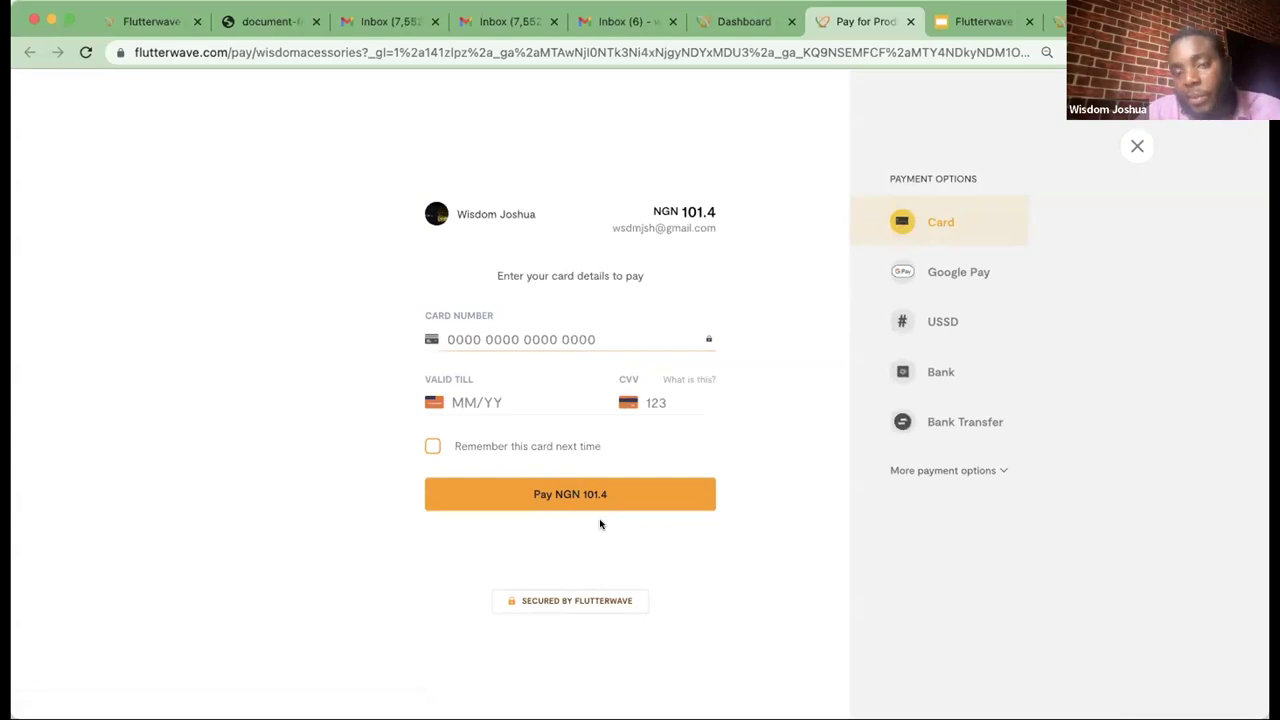
Step: Pay by Bank Transfer to get Sterling Bank details for NGN 101.4, then return to the dashboard
left_click(972, 468)
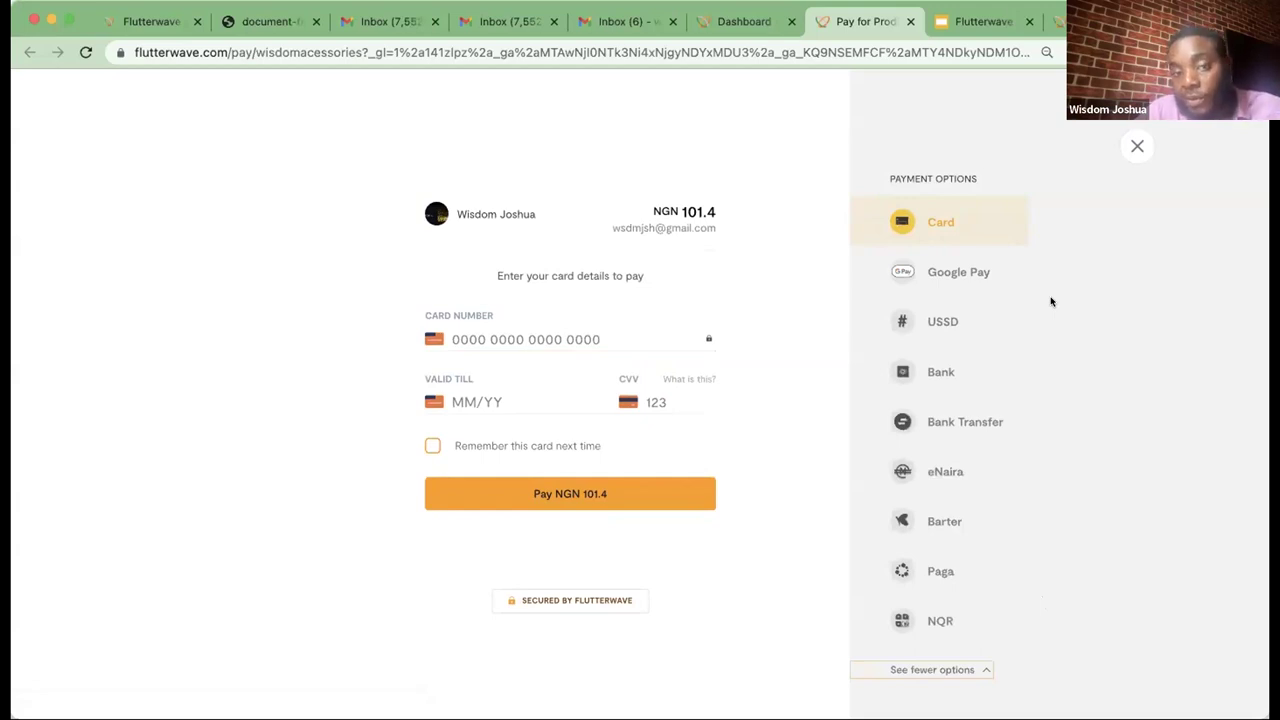
left_click(934, 428)
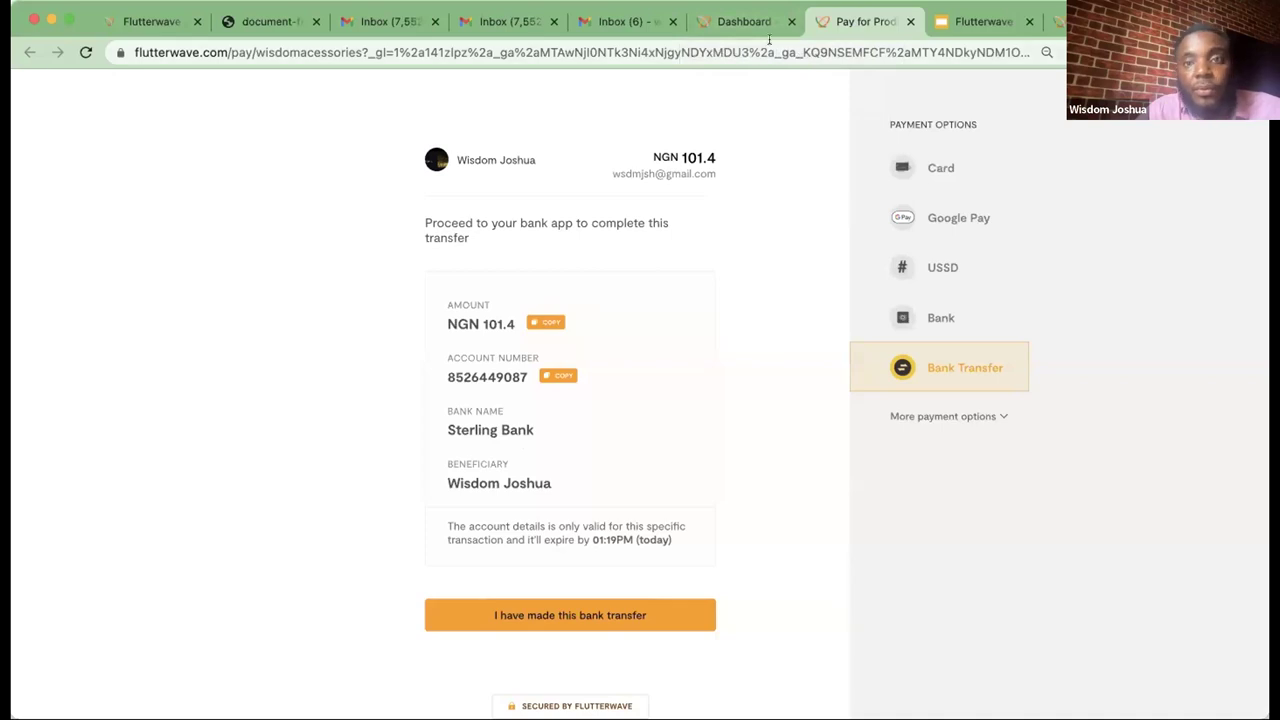
left_click(744, 23)
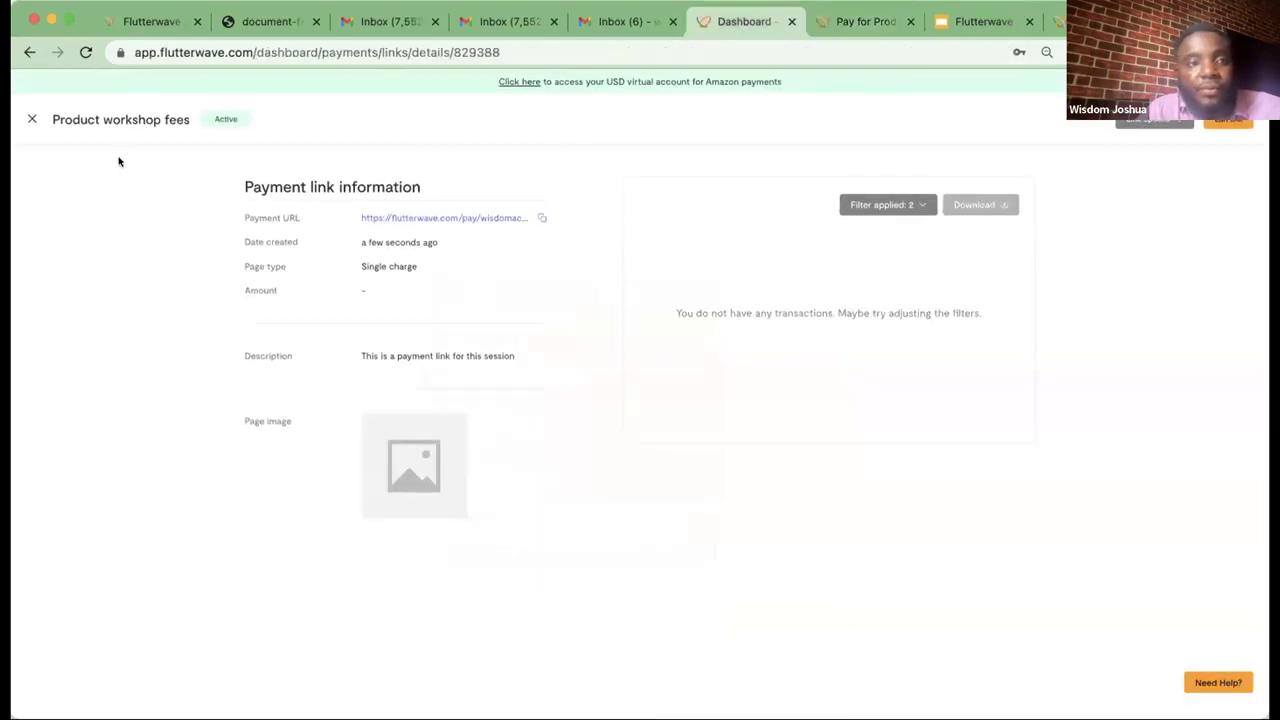
Step: Close the link details and page through the payment links list to the last page
left_click(29, 119)
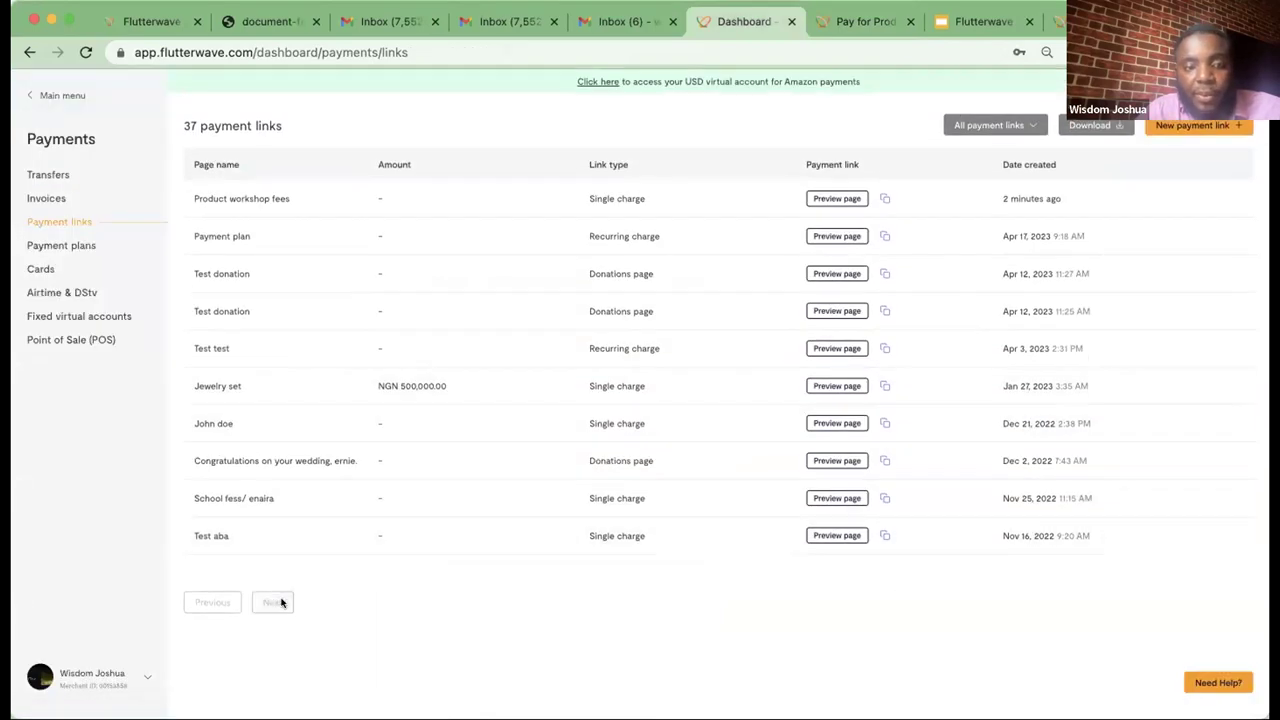
left_click(281, 602)
left_click(266, 602)
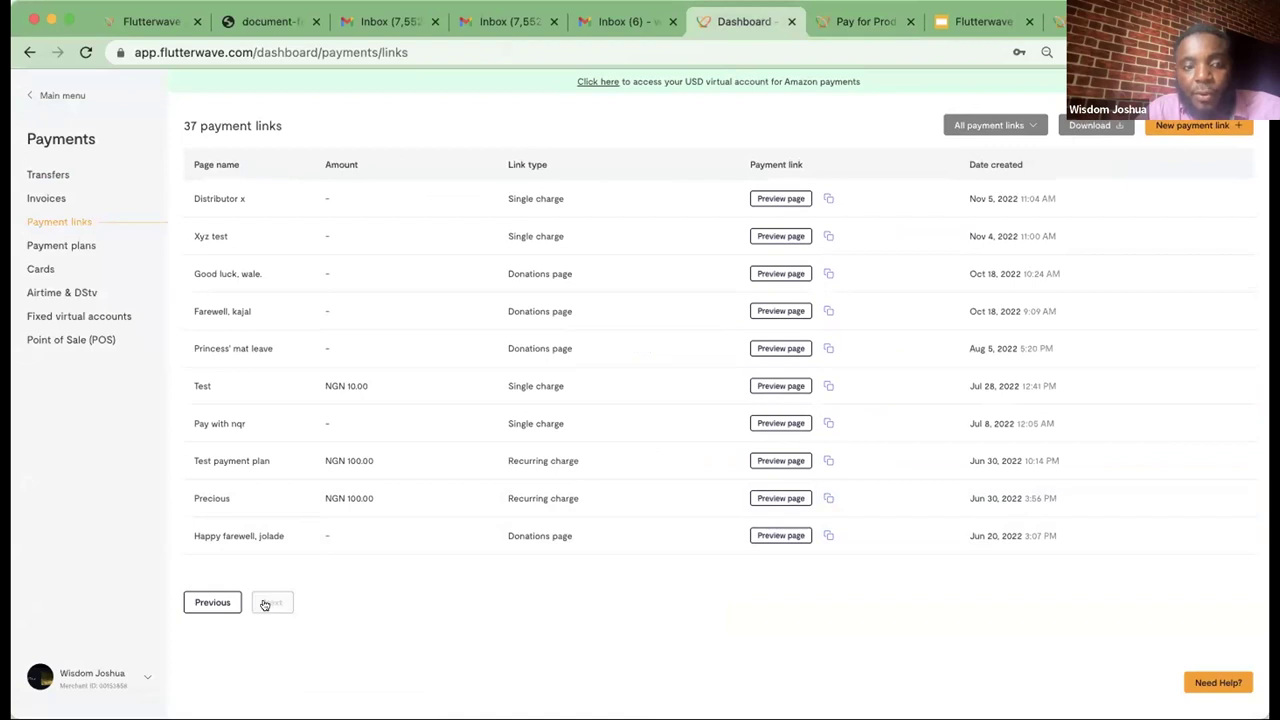
left_click(272, 603)
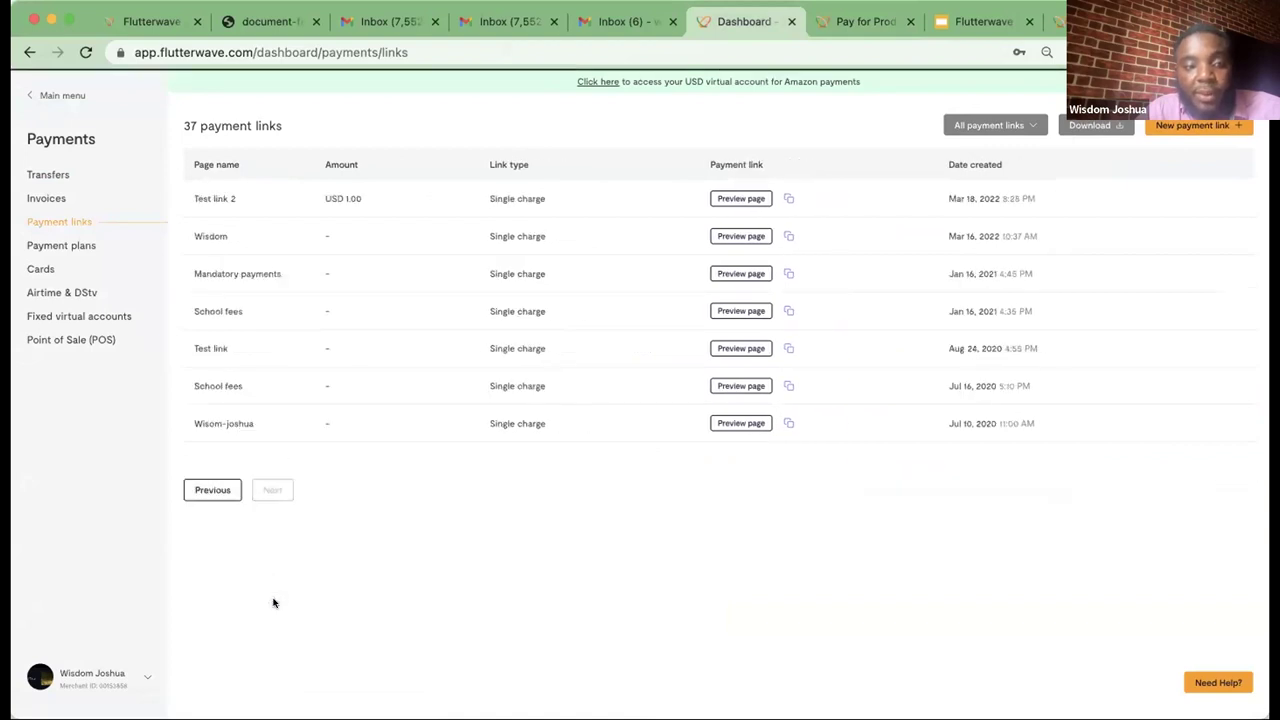
Step: Review the Wisom-joshua link details, then open and abandon a new payment link
left_click(282, 416)
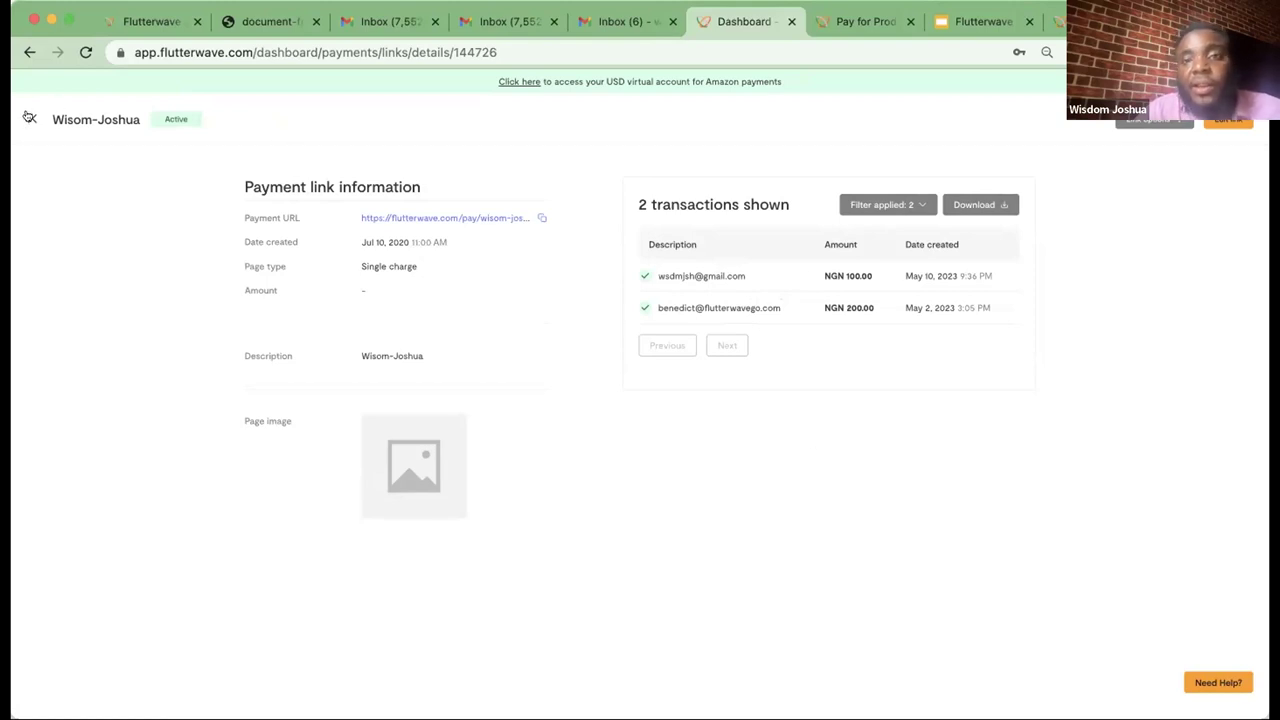
left_click(29, 117)
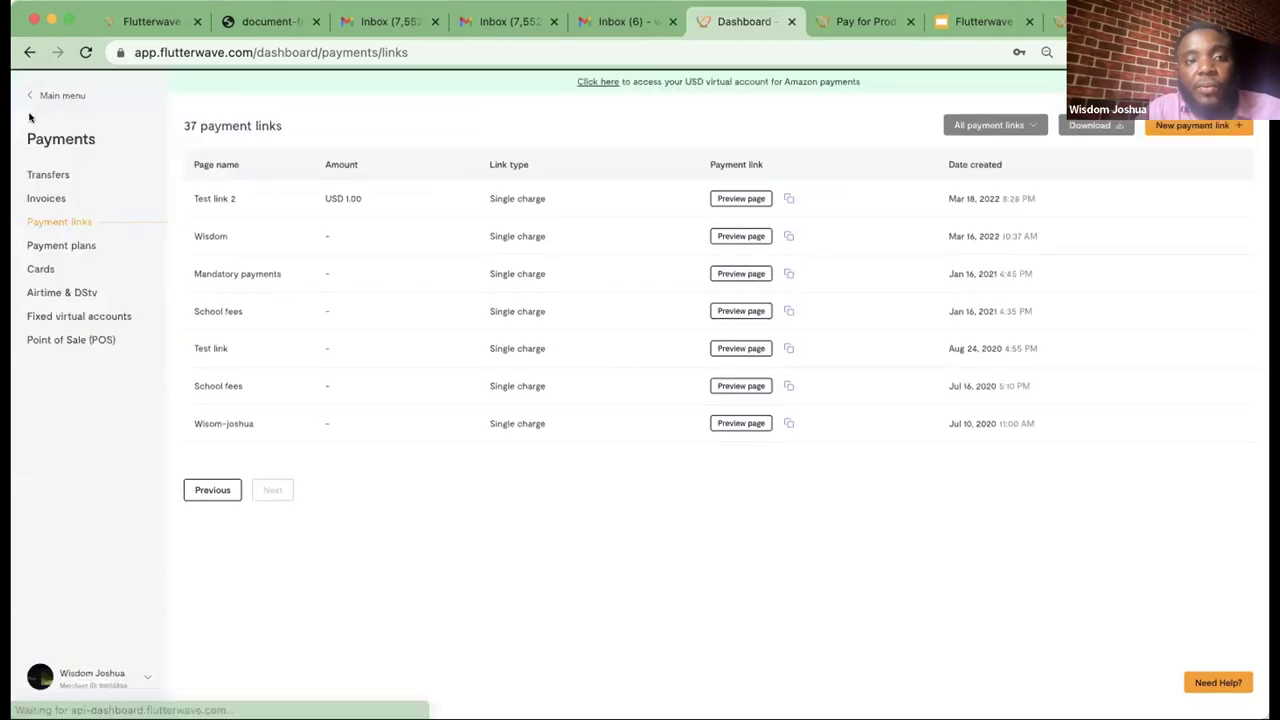
left_click(1147, 125)
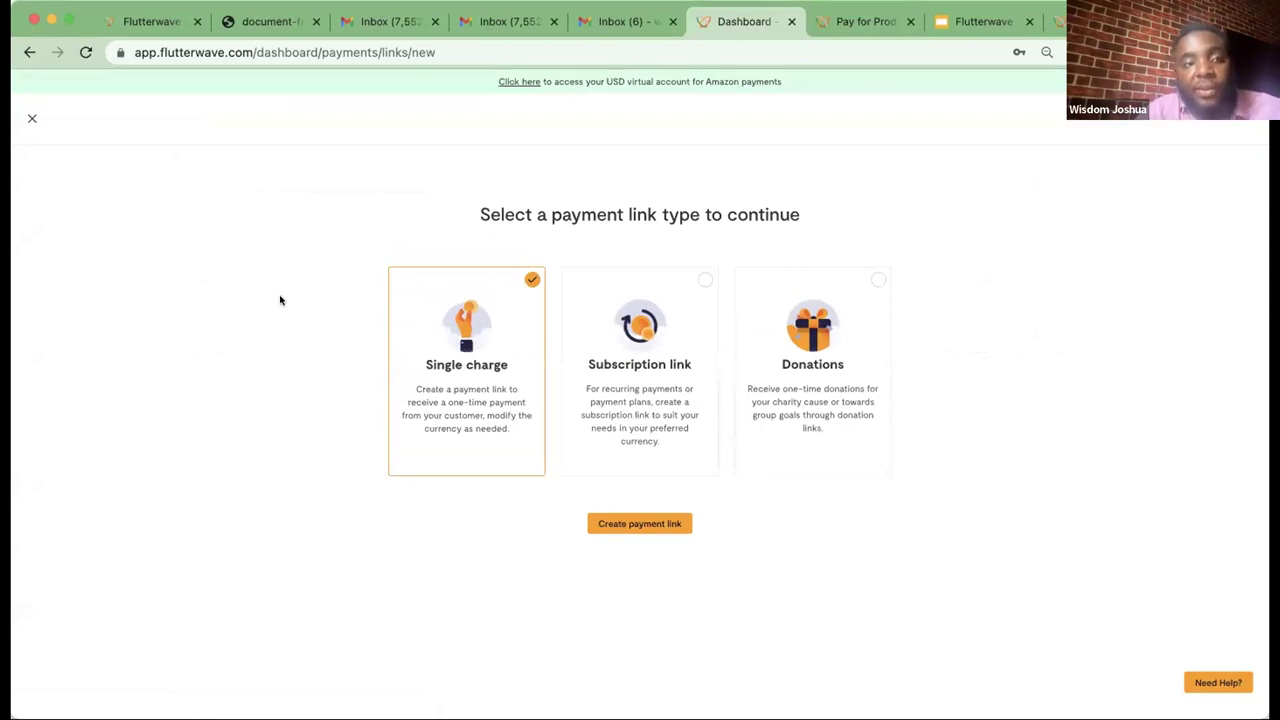
left_click(28, 120)
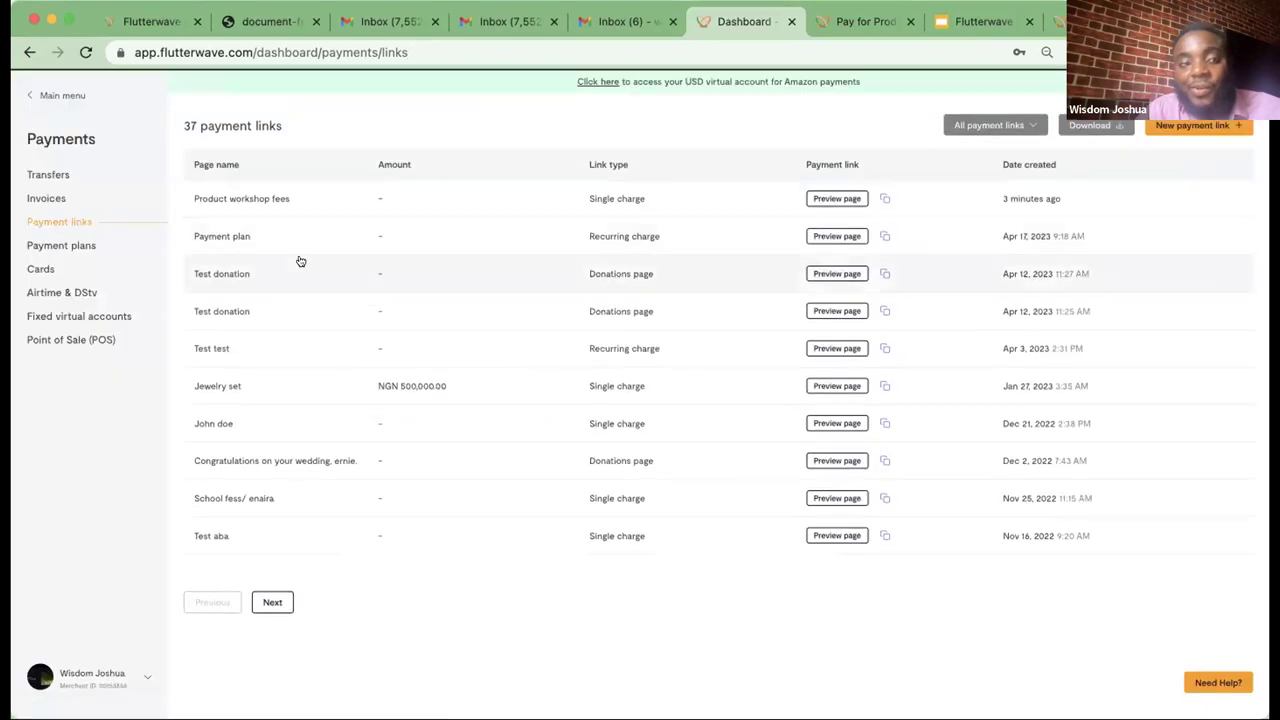
Step: Go to Fixed virtual accounts and start a new fixed virtual account
left_click(104, 314)
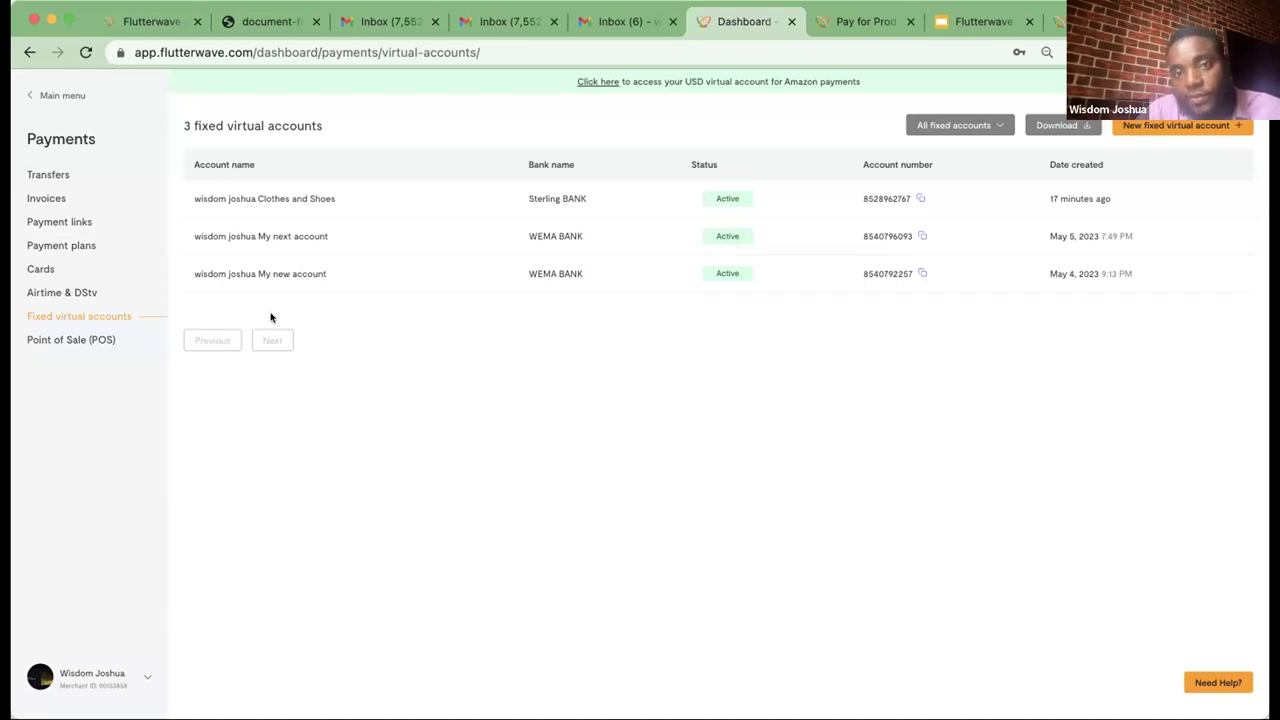
left_click(1138, 127)
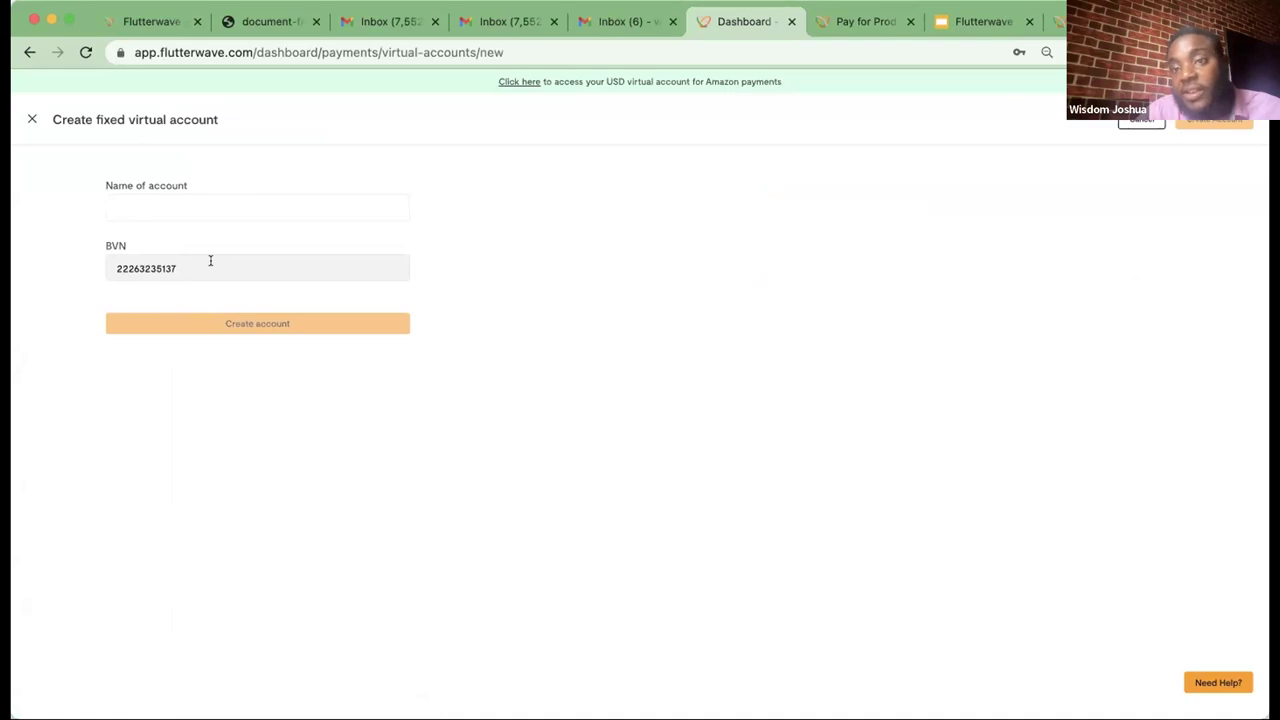
Step: Cancel the new account form and open the My new account WEMA BANK account's details
left_click(30, 121)
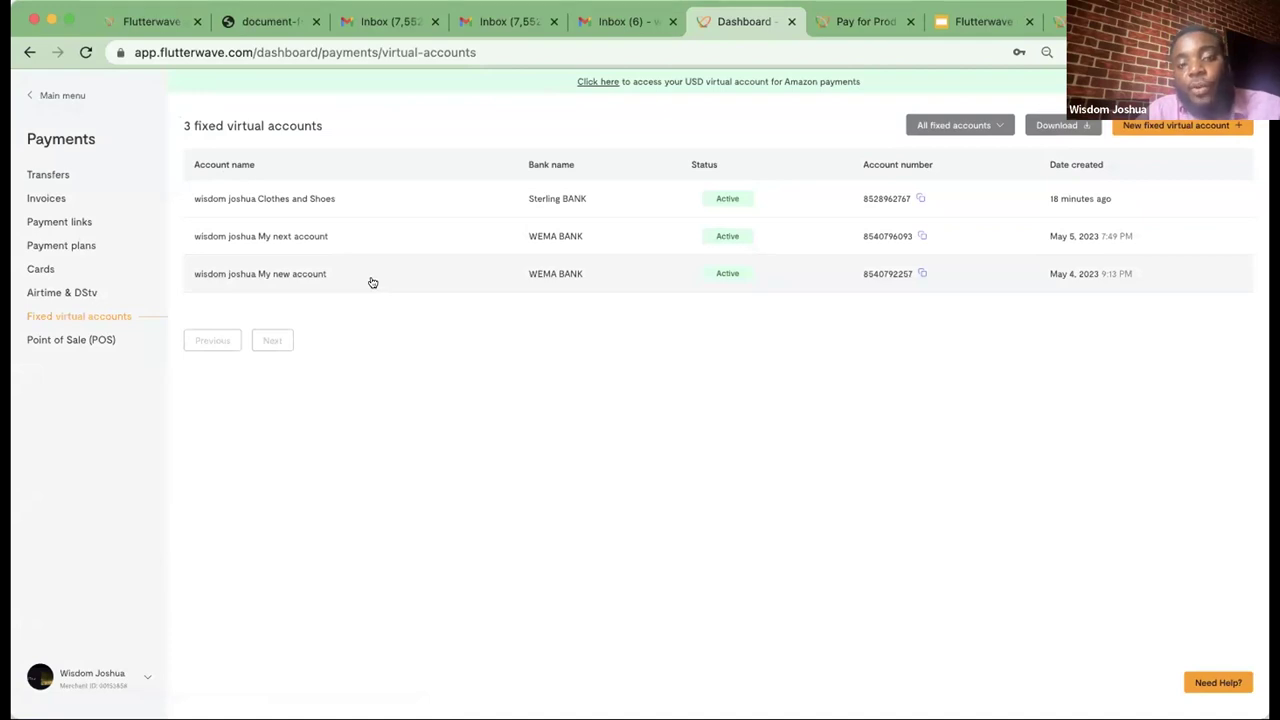
left_click(370, 278)
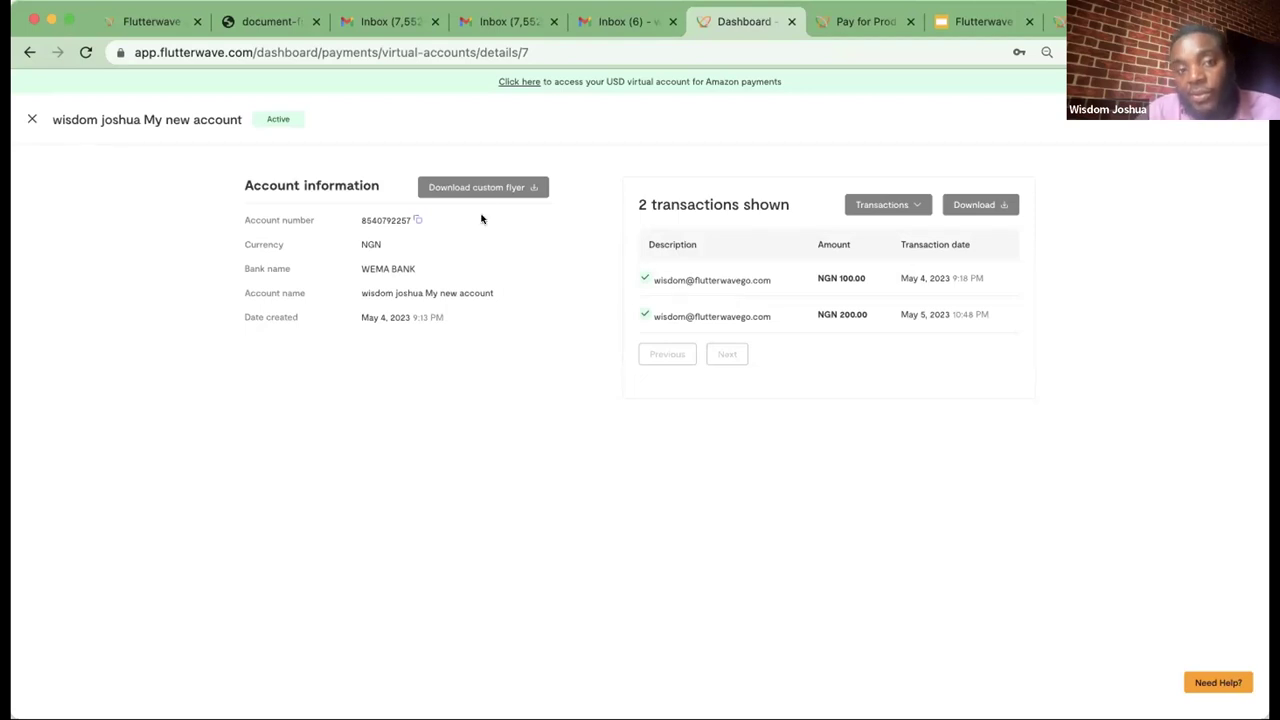
Step: Preview the WEMA BANK account's custom payment flyer, then close back to the accounts list
left_click(483, 193)
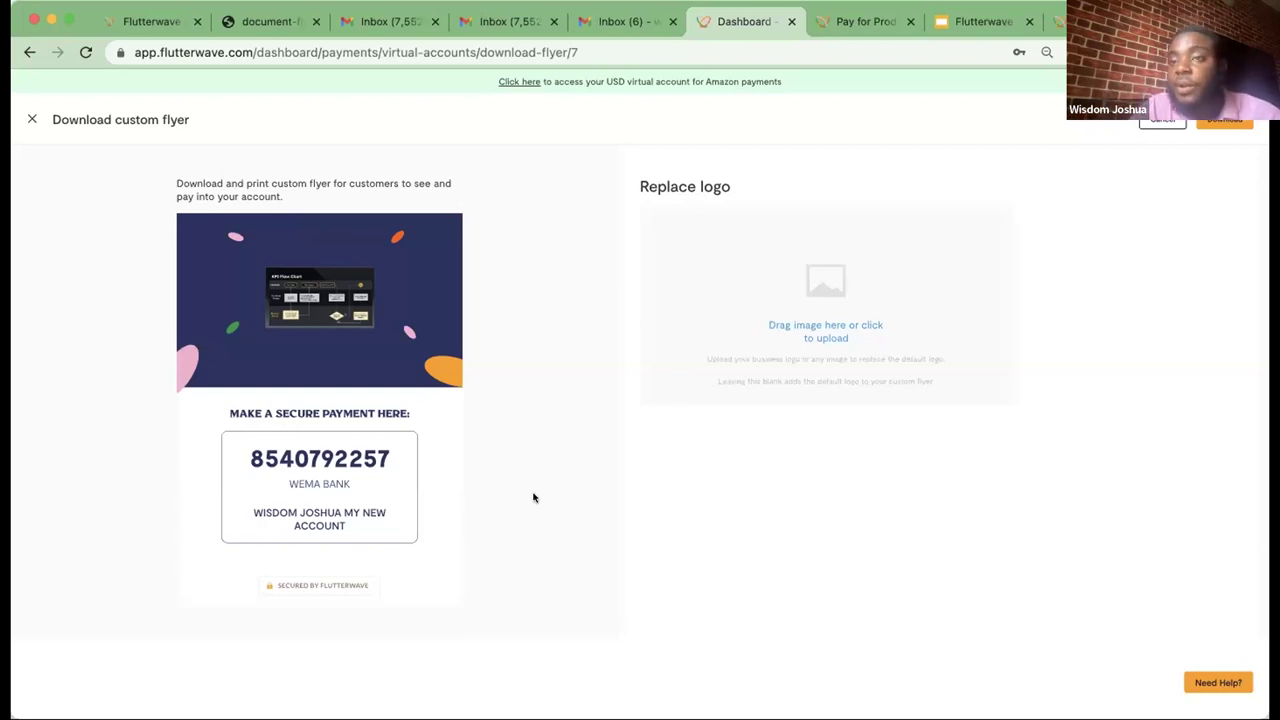
left_click(32, 119)
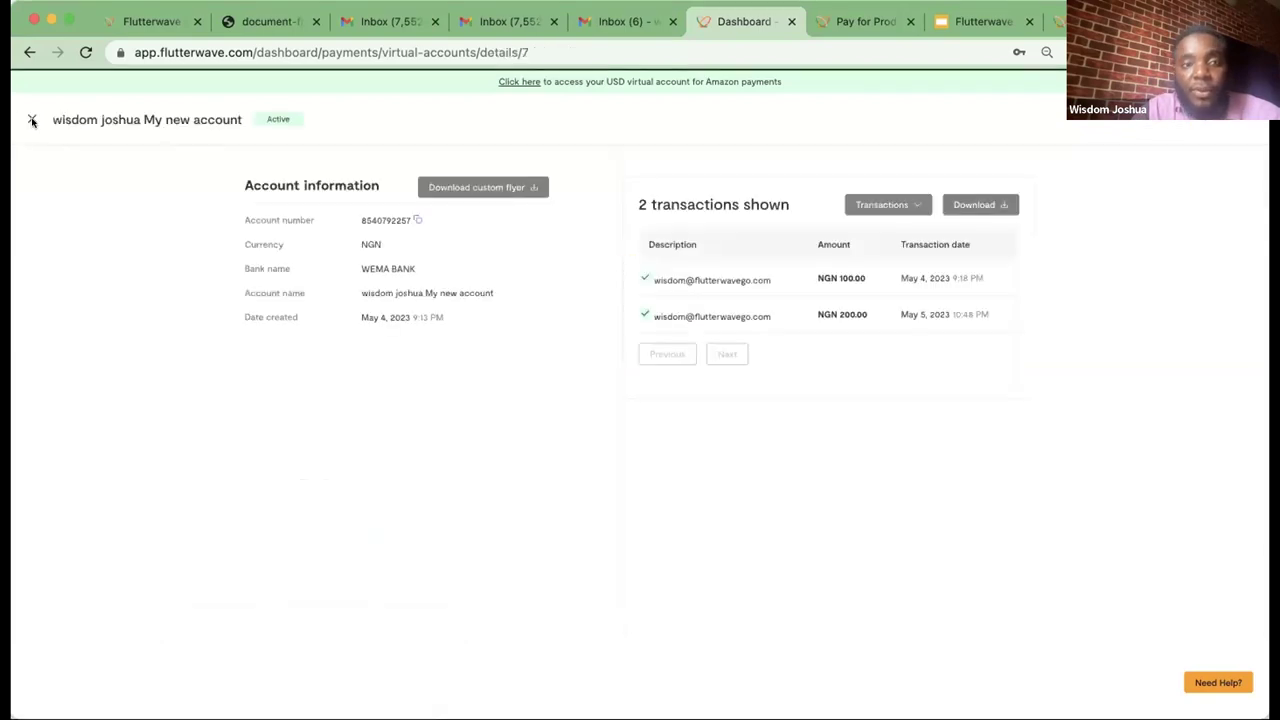
left_click(32, 119)
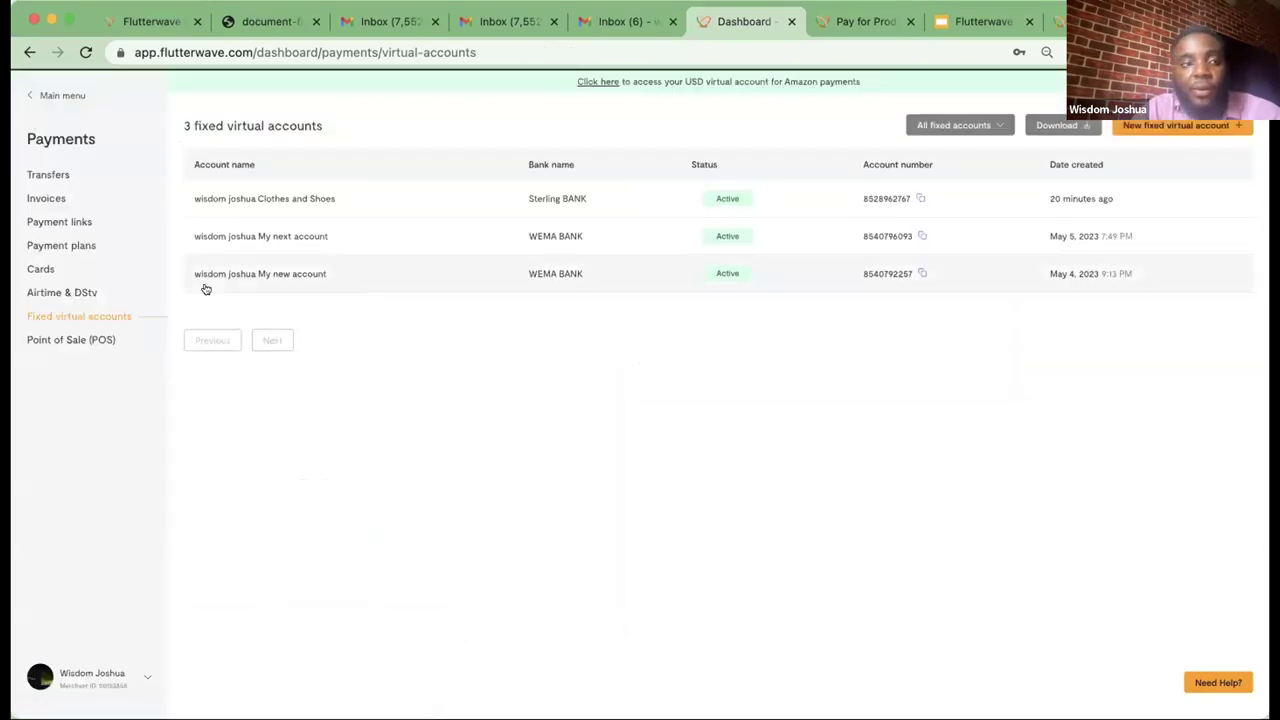
Step: Review the 9 invoices on the Invoices page, then start a new invoice
left_click(45, 198)
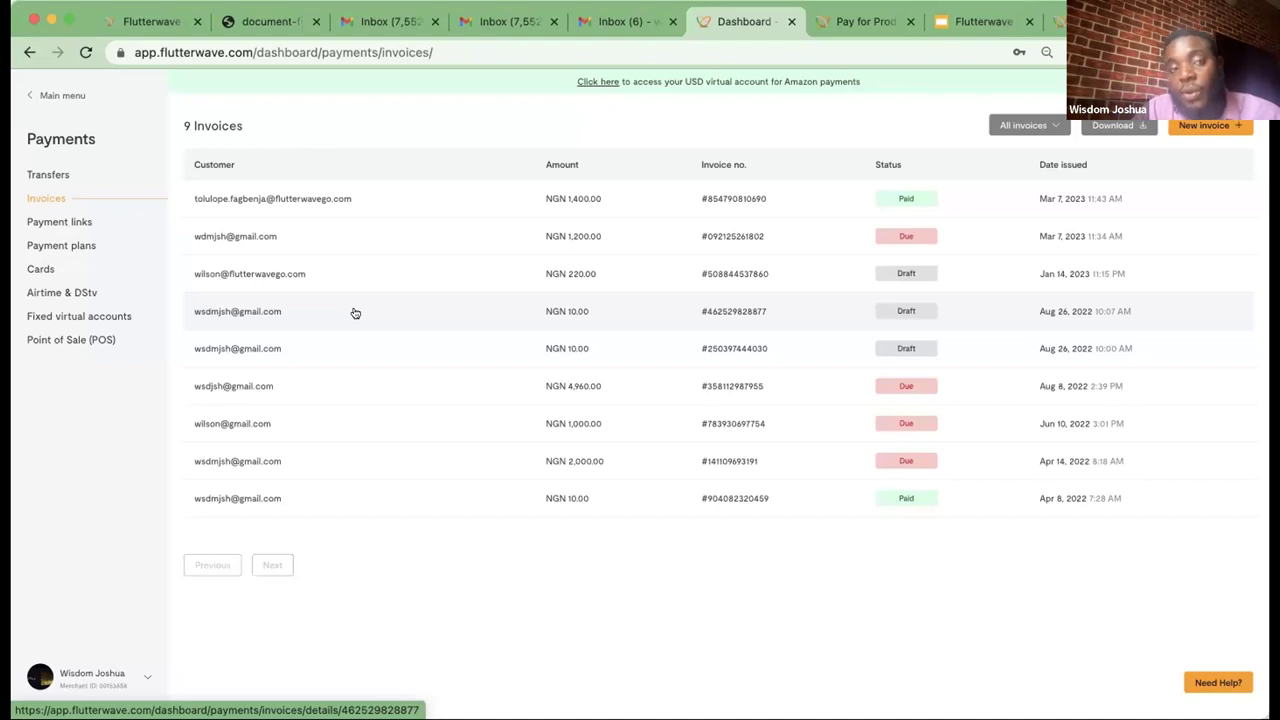
left_click(1208, 125)
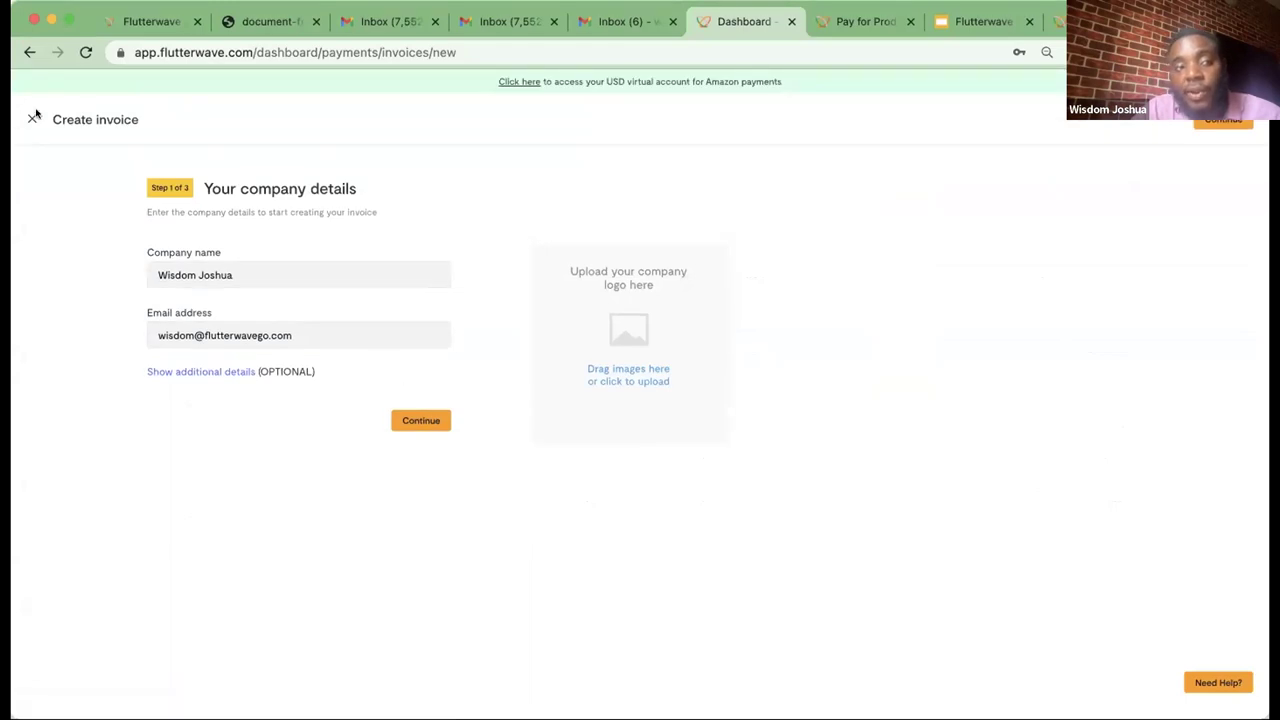
Step: Advance past company details and pick Anonymous customer as the invoice recipient
left_click(414, 420)
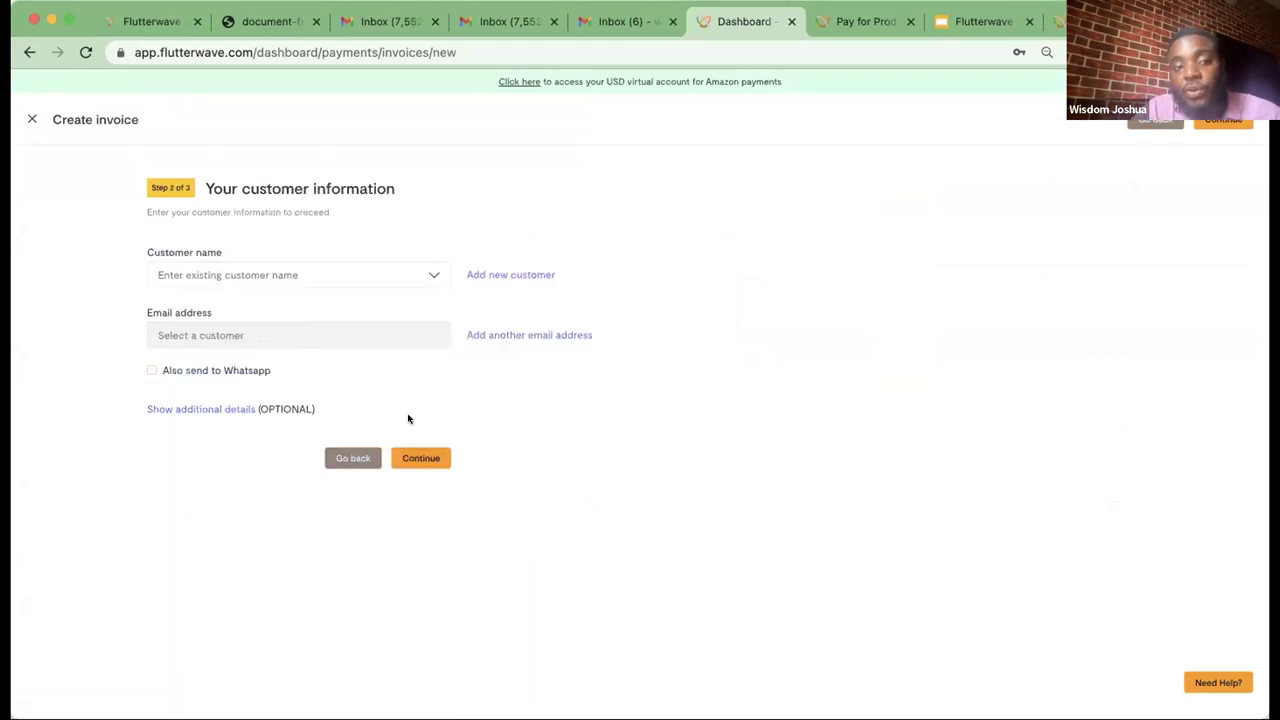
left_click(362, 274)
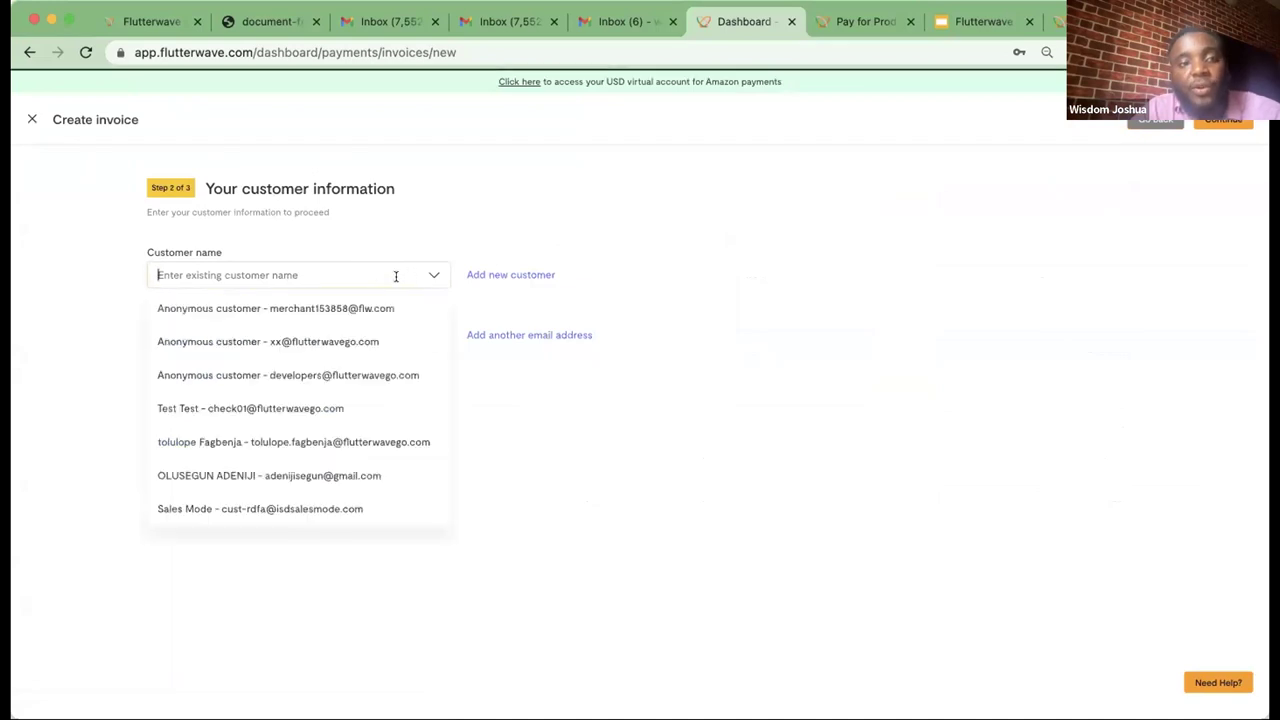
left_click(320, 318)
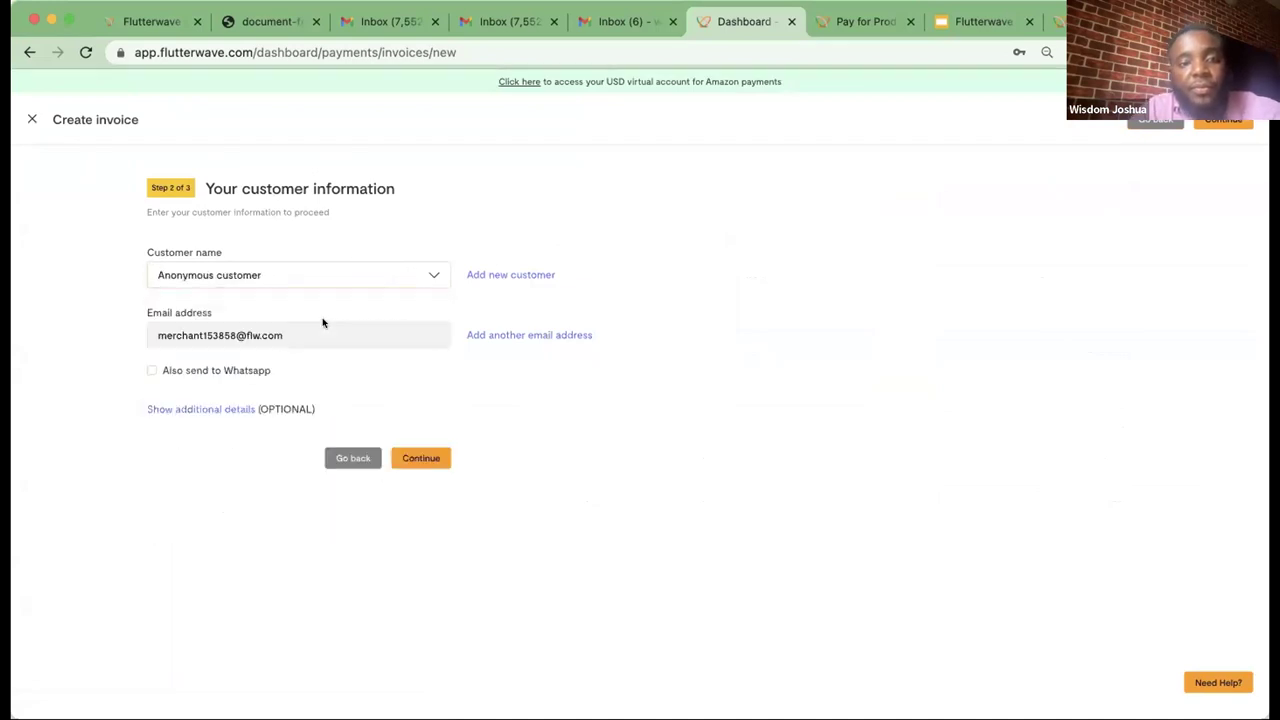
left_click(423, 458)
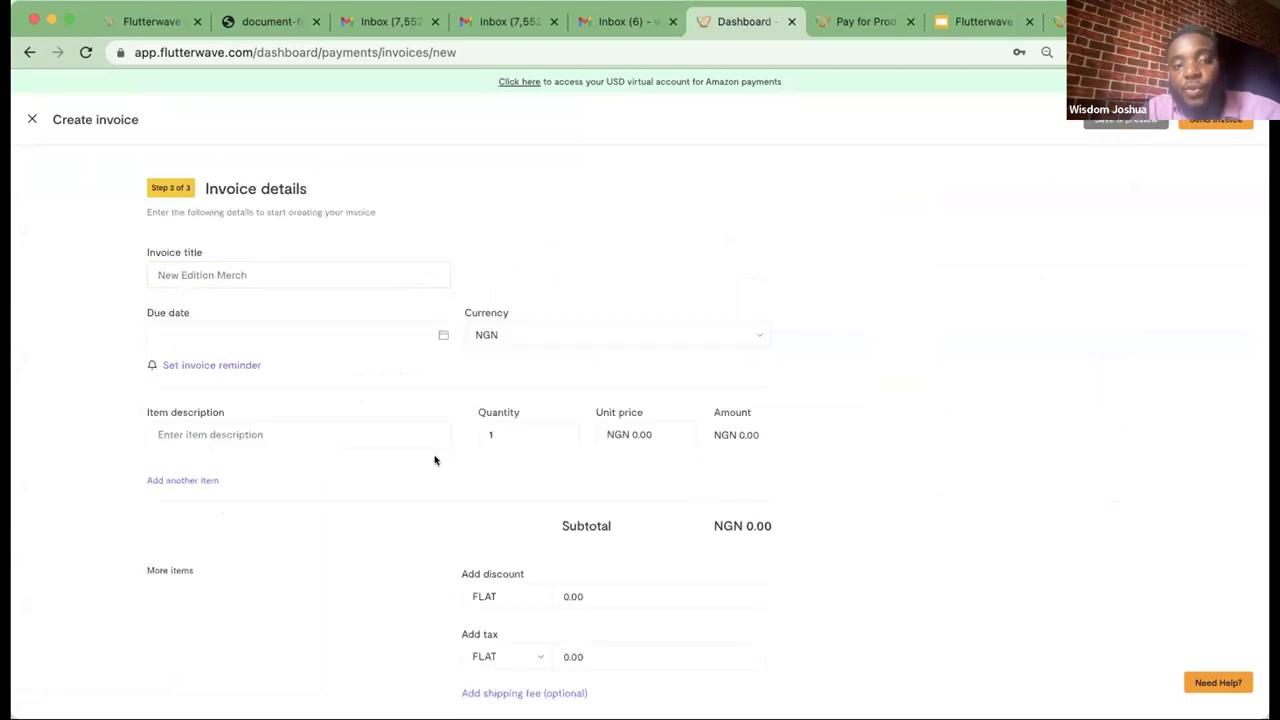
Step: Review the New Edition Merch invoice details form and close it unsent
scroll(503, 411, "down", 3)
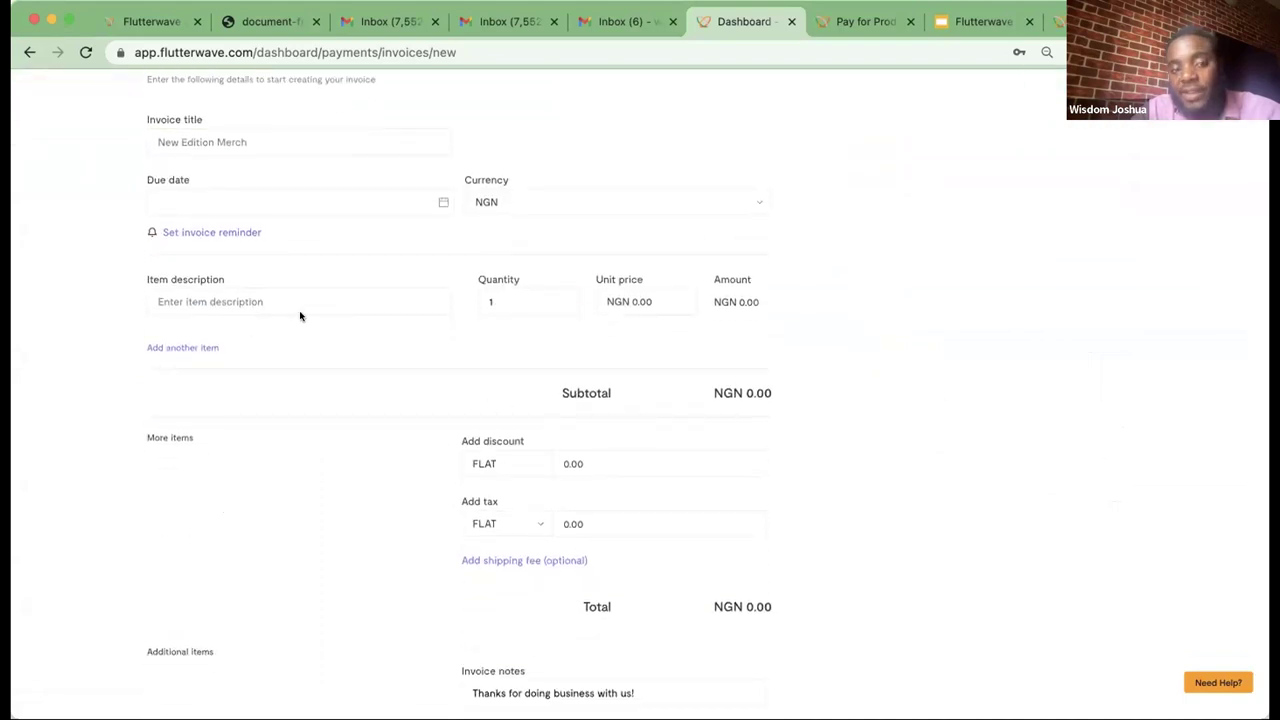
scroll(300, 293, "up", 1)
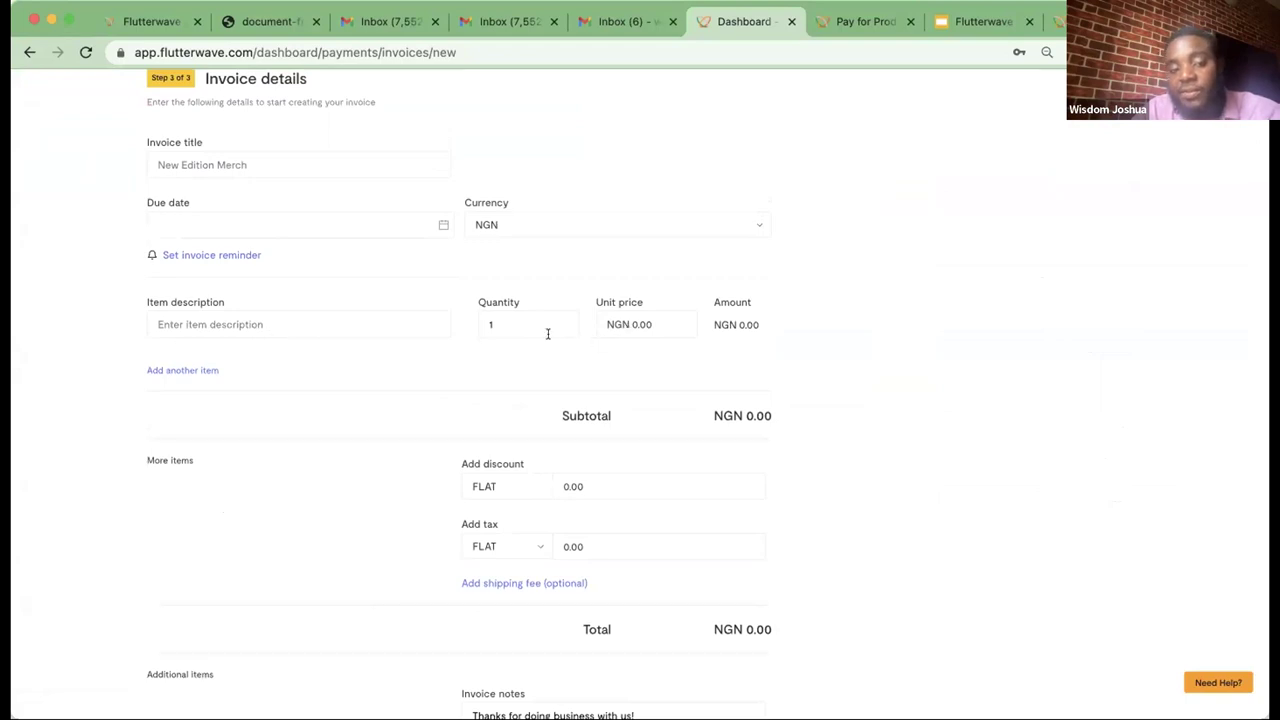
scroll(496, 376, "down", 2)
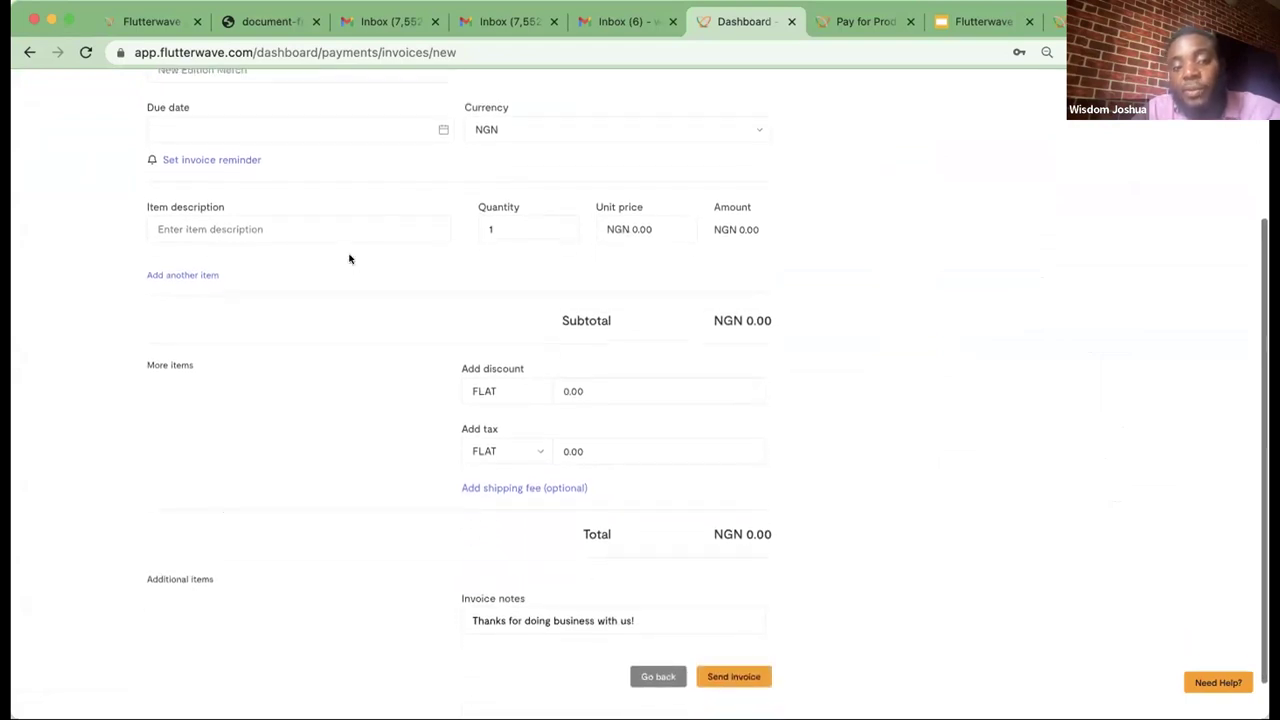
scroll(590, 444, "down", 2)
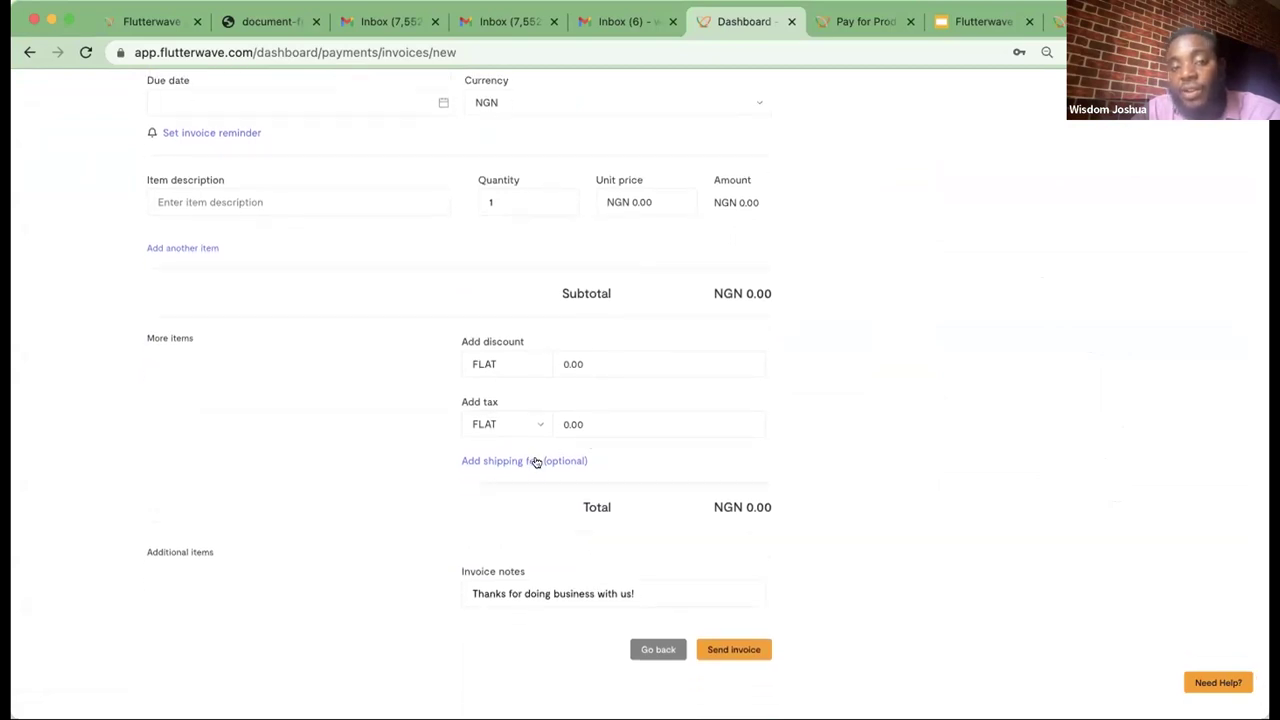
scroll(408, 431, "up", 2)
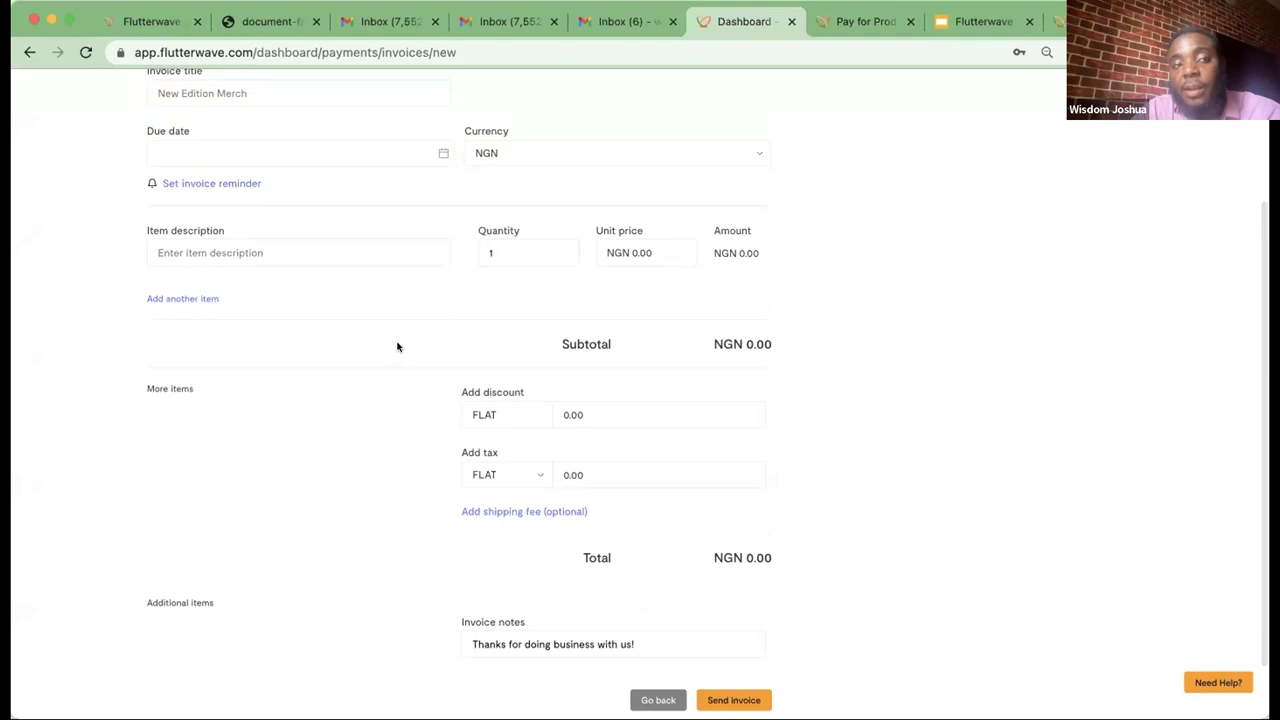
scroll(397, 346, "up", 3)
scroll(365, 347, "down", 2)
scroll(365, 347, "down", 3)
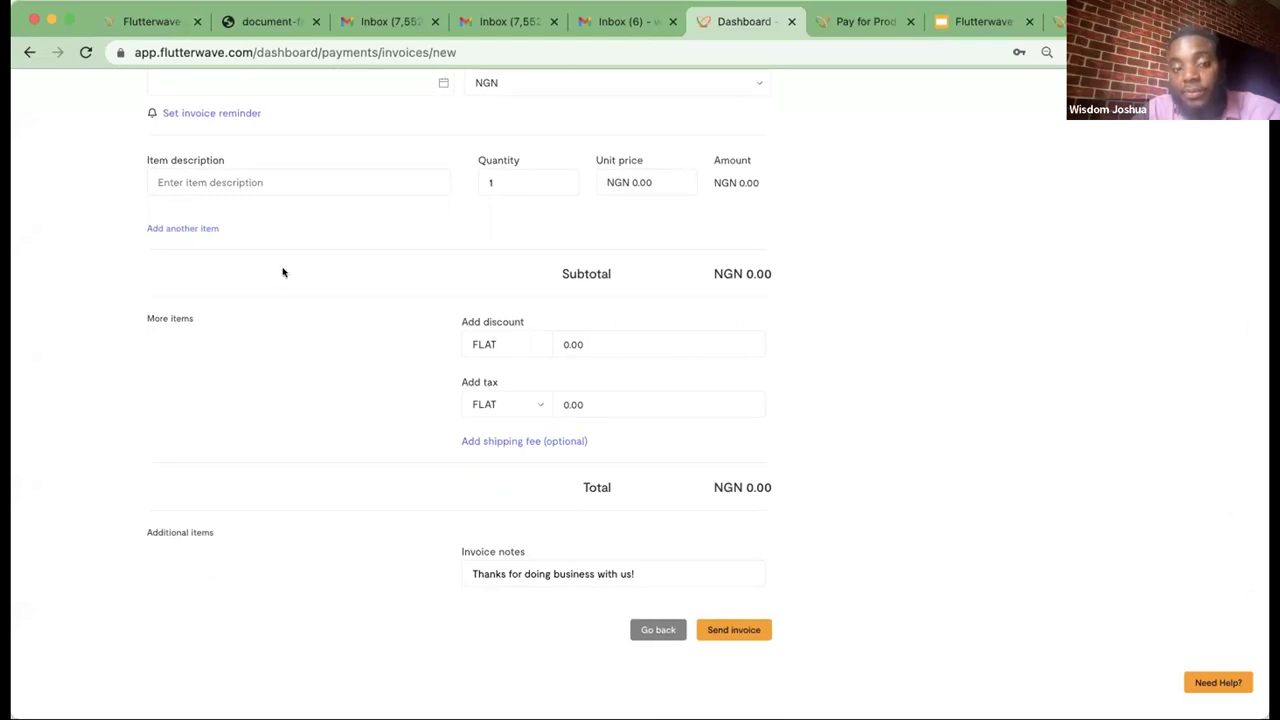
scroll(200, 230, "up", 5)
left_click(28, 117)
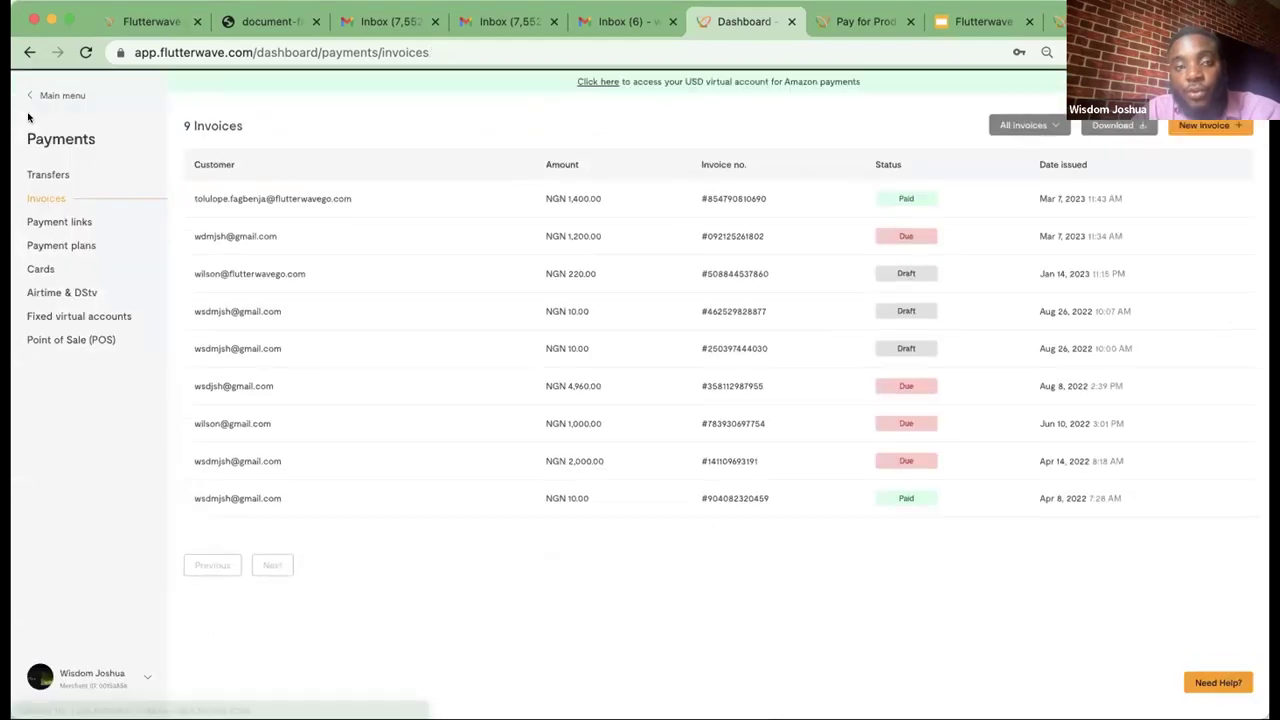
Step: Open the paid NGN 1,400.00 Shoes invoice and view its public preview in a new tab
left_click(380, 202)
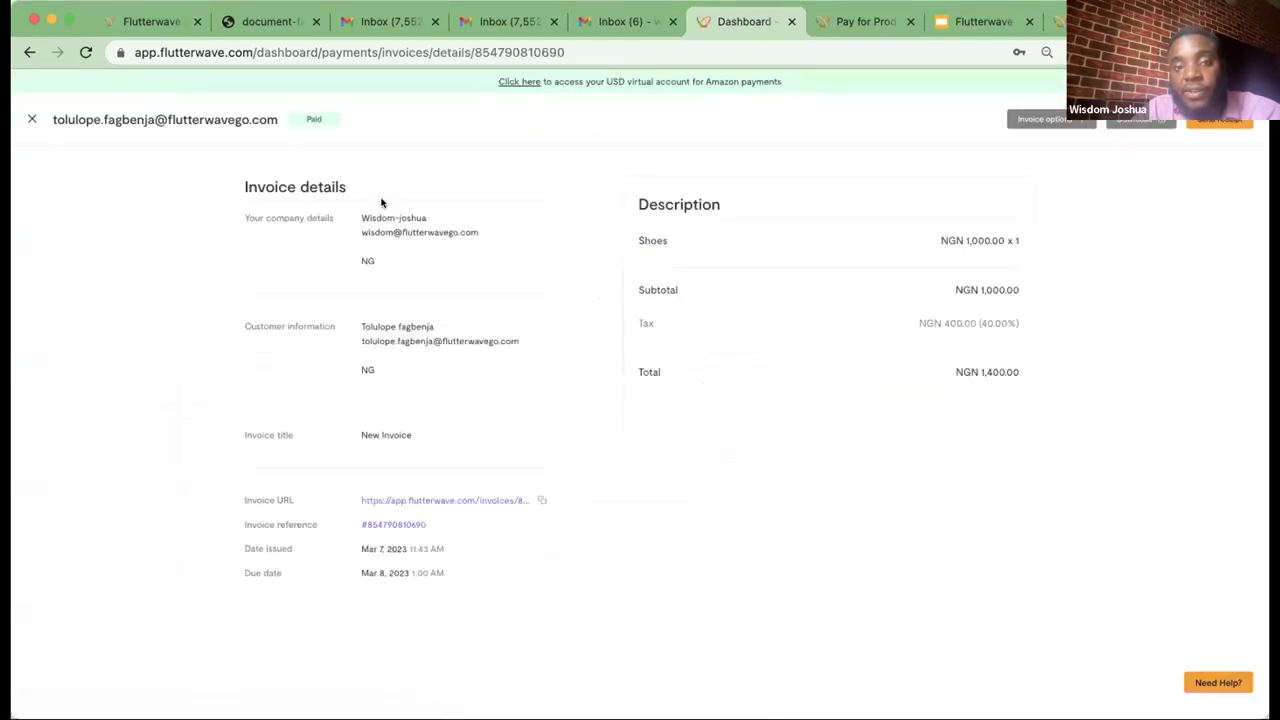
left_click(412, 501)
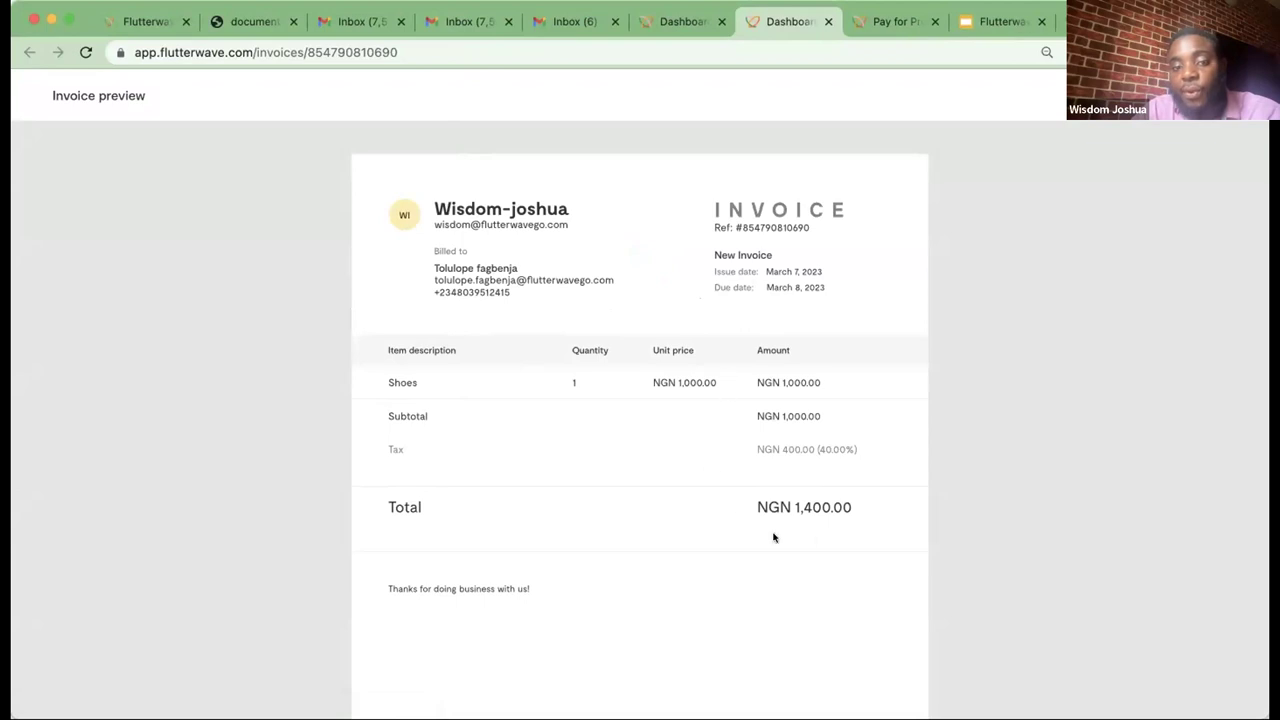
scroll(817, 537, "down", 2)
scroll(817, 541, "up", 2)
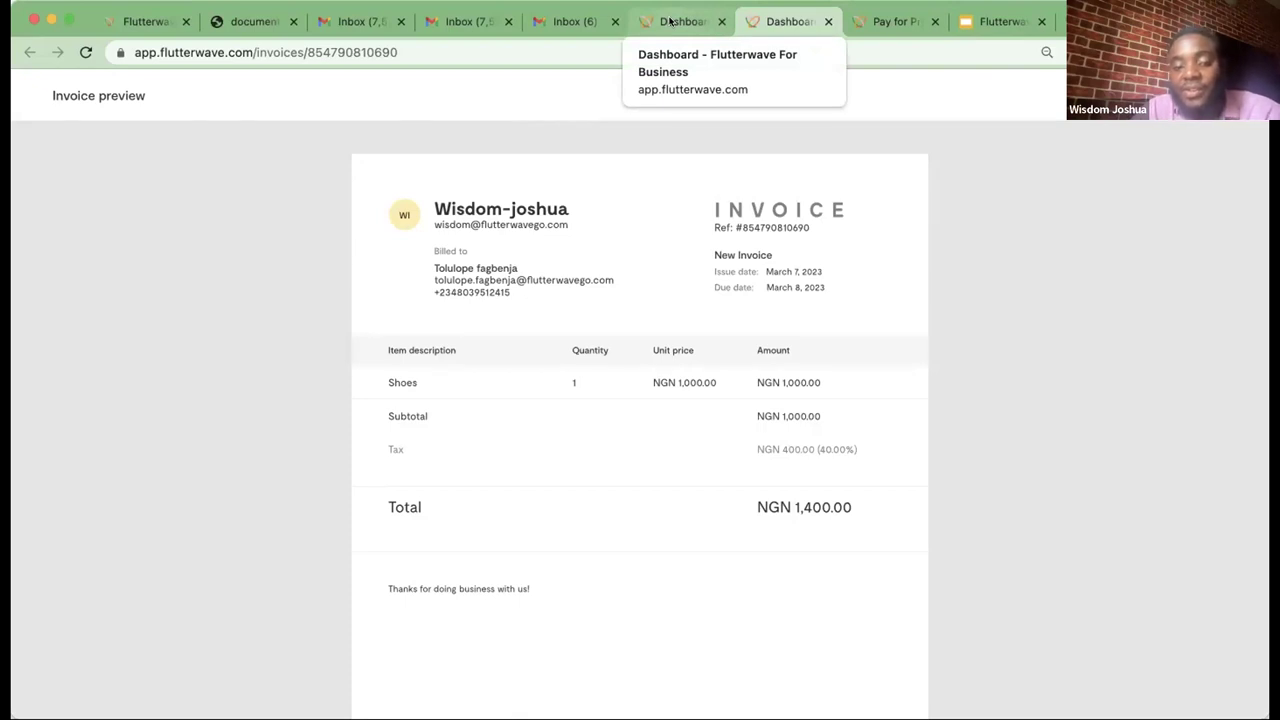
left_click(670, 20)
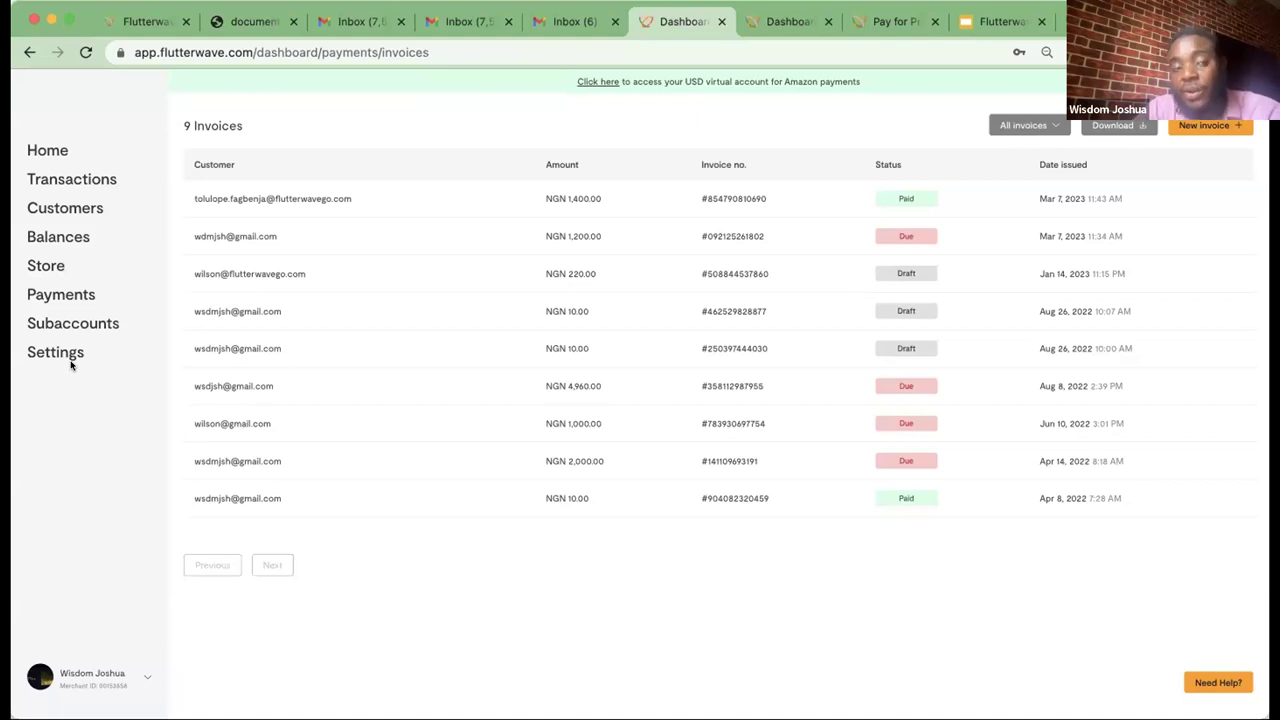
Step: Open Settings > Business preference to view the About details, fee and settlement choices
left_click(46, 360)
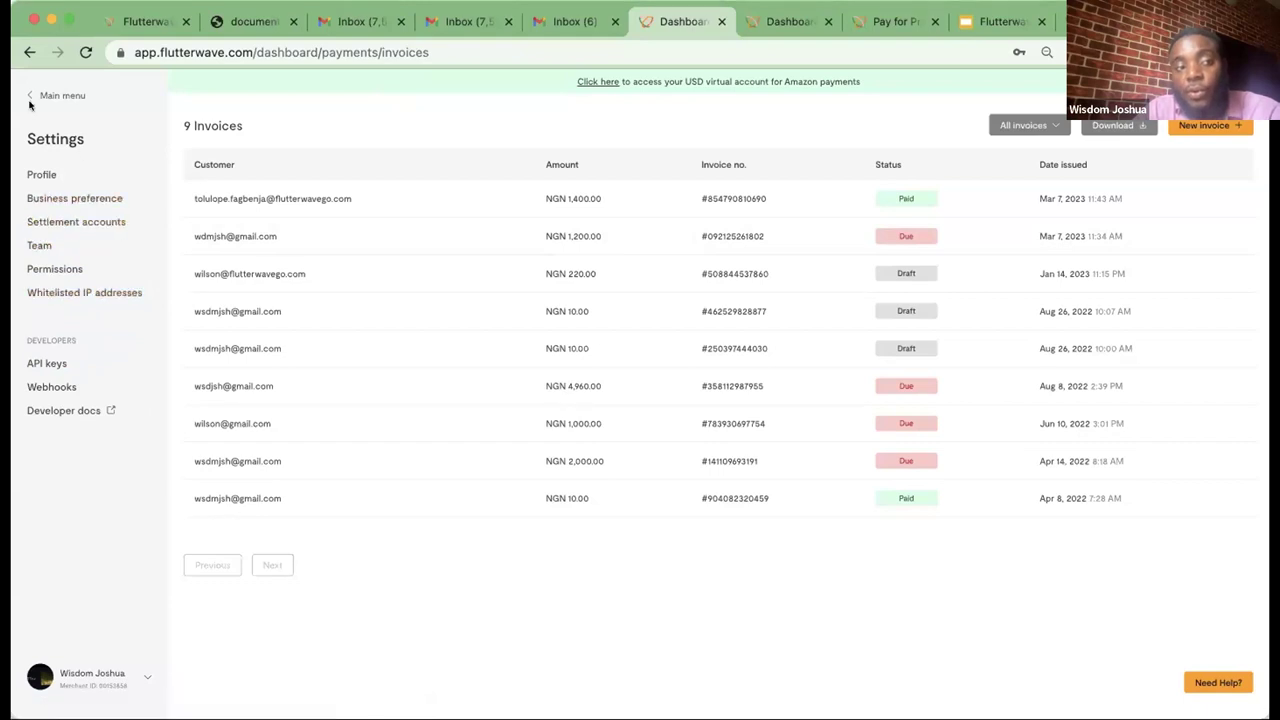
left_click(92, 198)
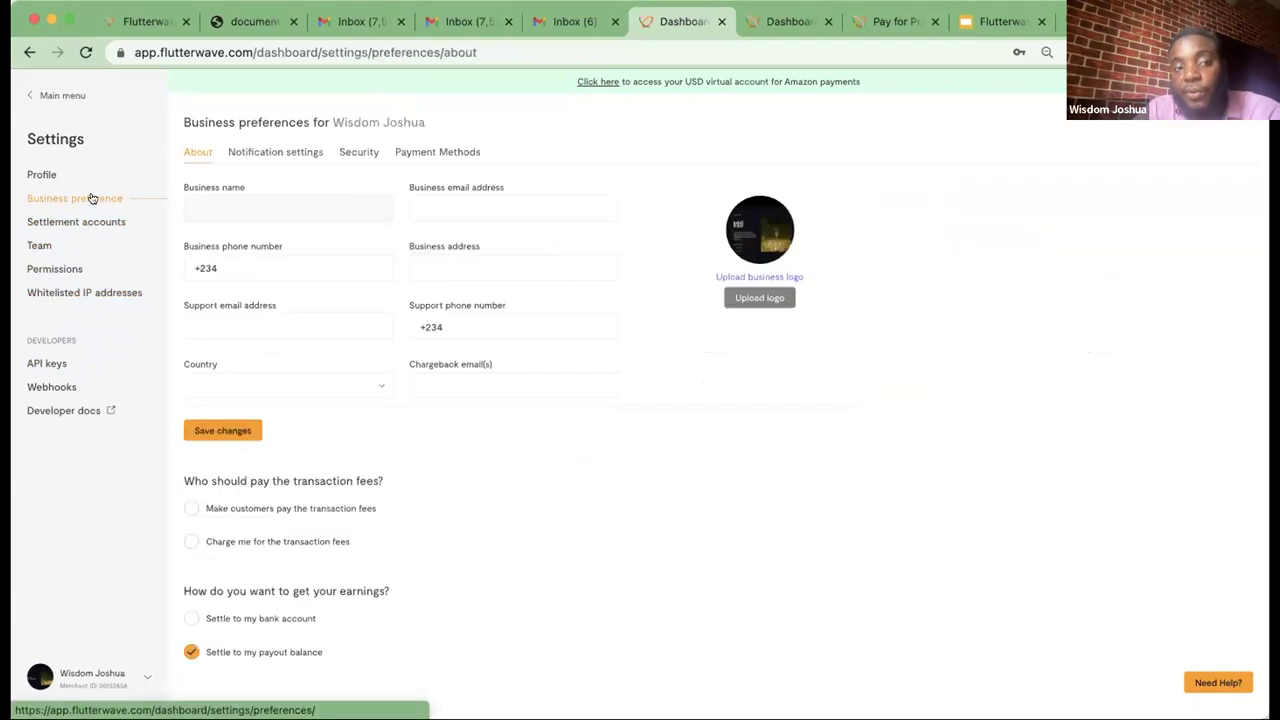
Step: On the Security tab, enable two-factor authentication for login (email OTP) and for transfers
left_click(358, 156)
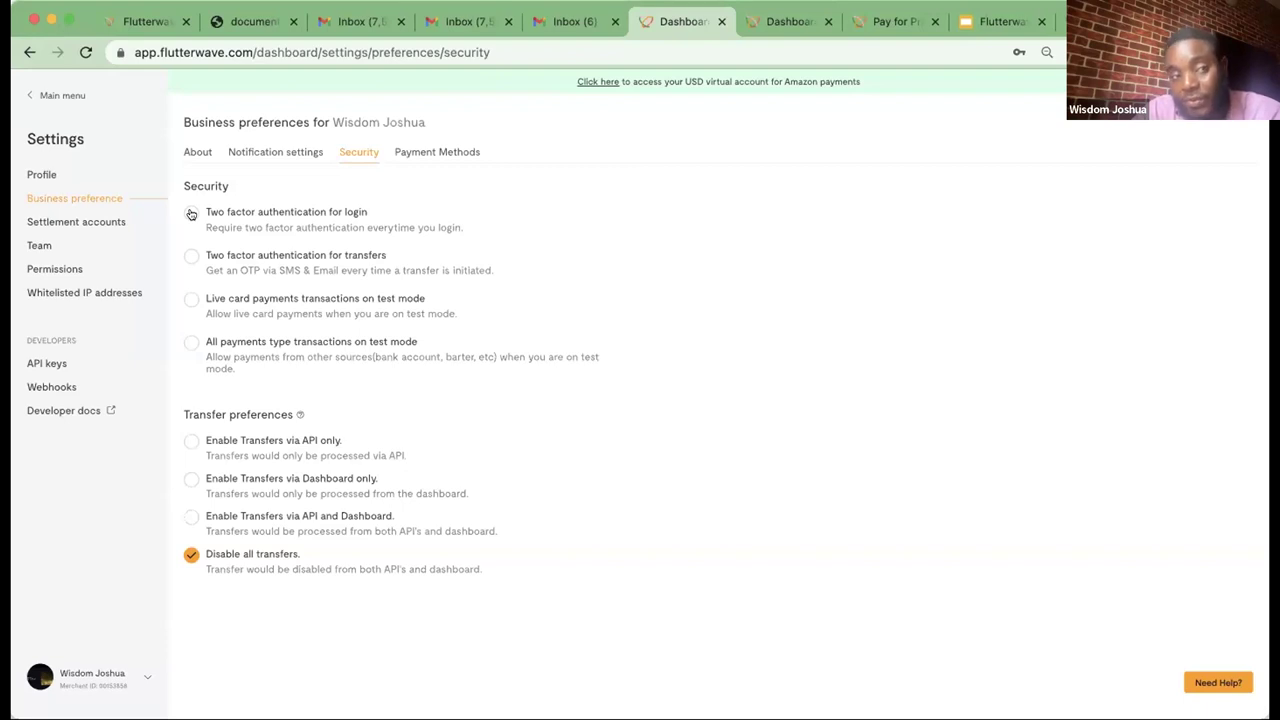
left_click(191, 214)
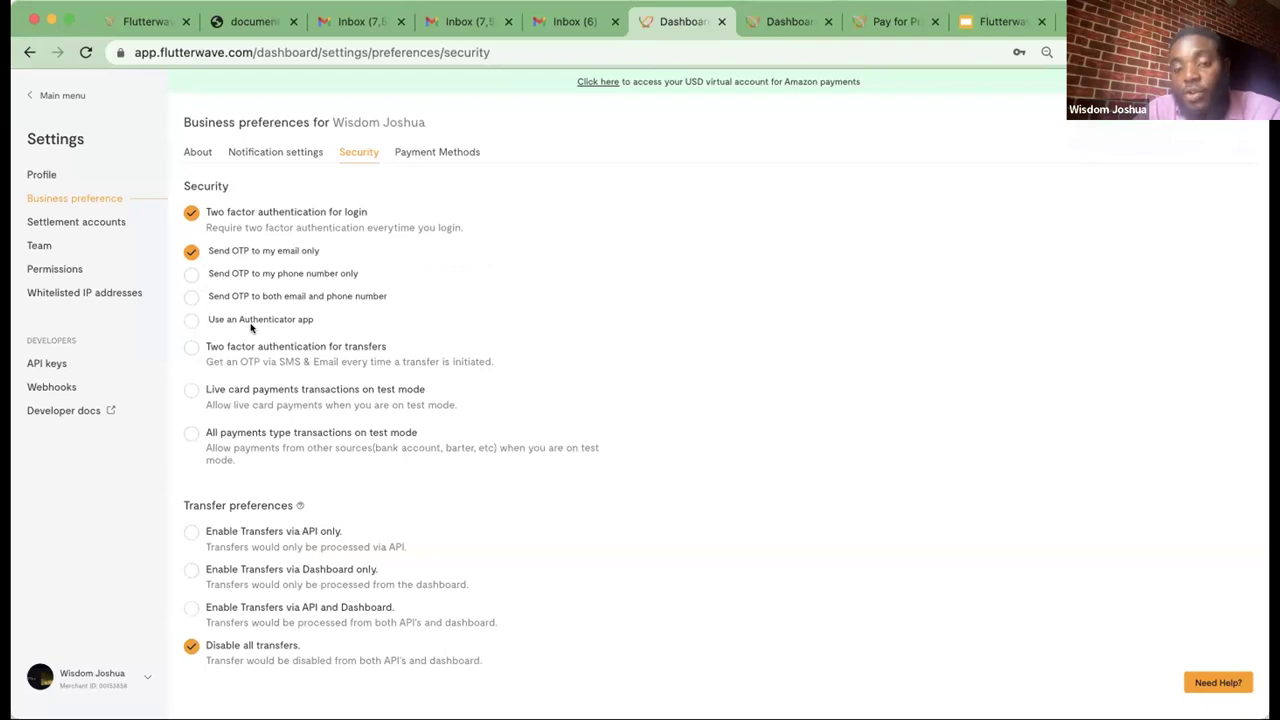
scroll(256, 330, "down", 1)
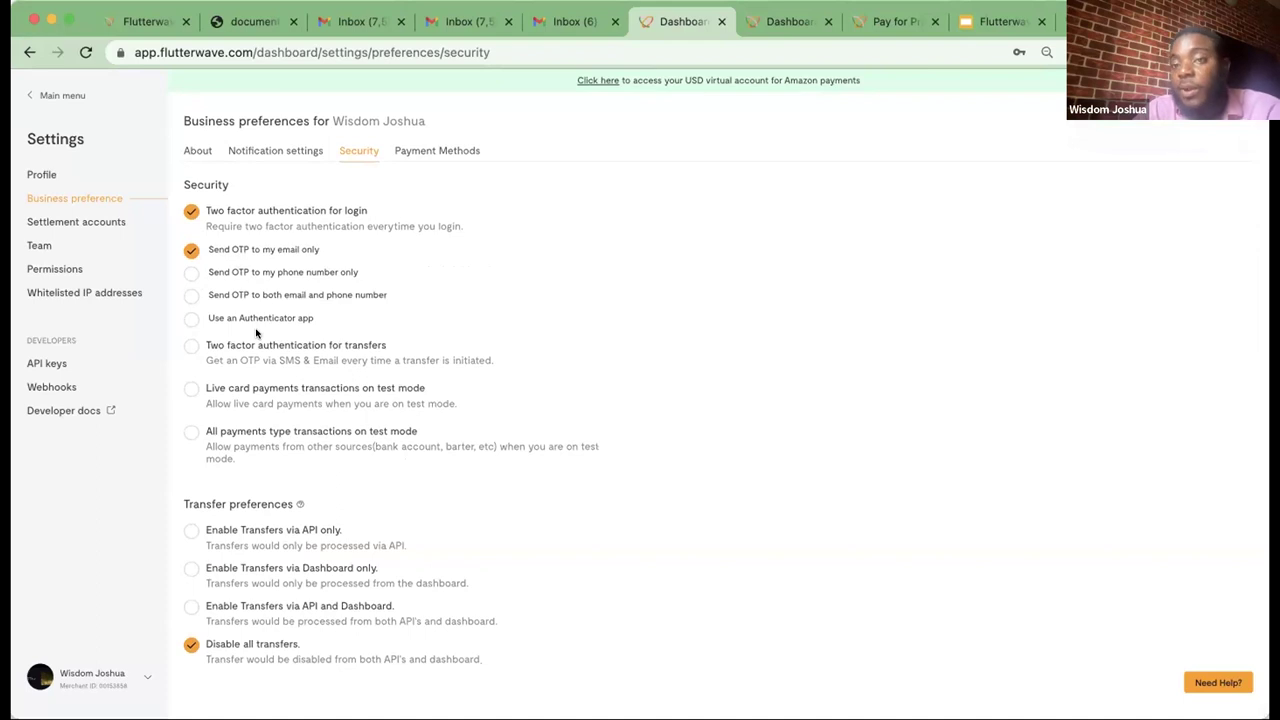
left_click(190, 347)
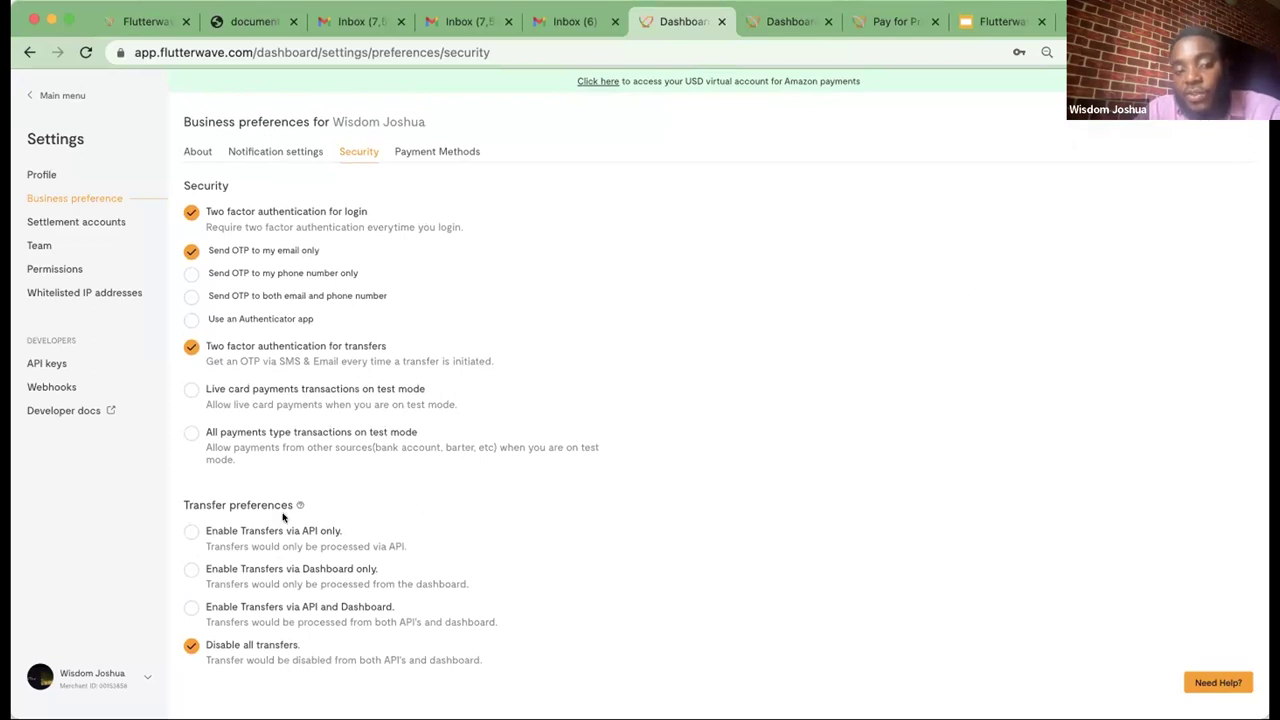
mouse_move(257, 505)
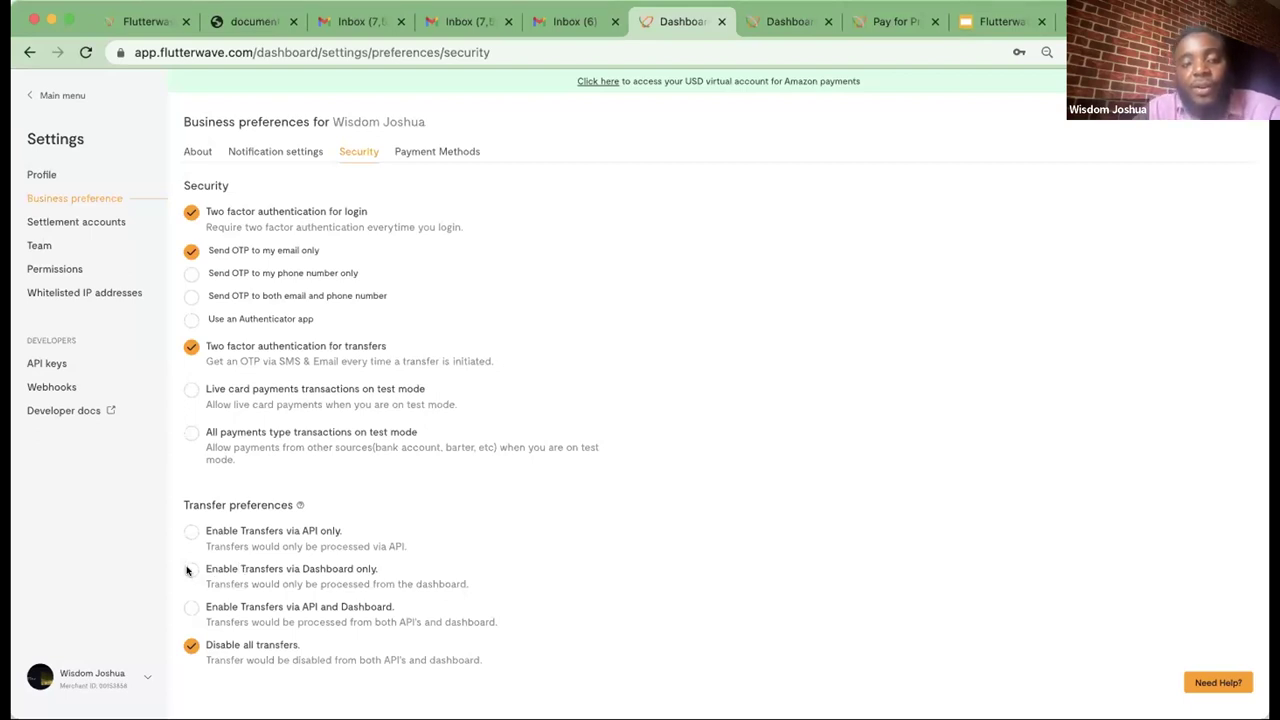
Step: Switch transfers to 'Enable Transfers via Dashboard only', confirming with the emailed verification code
left_click(191, 569)
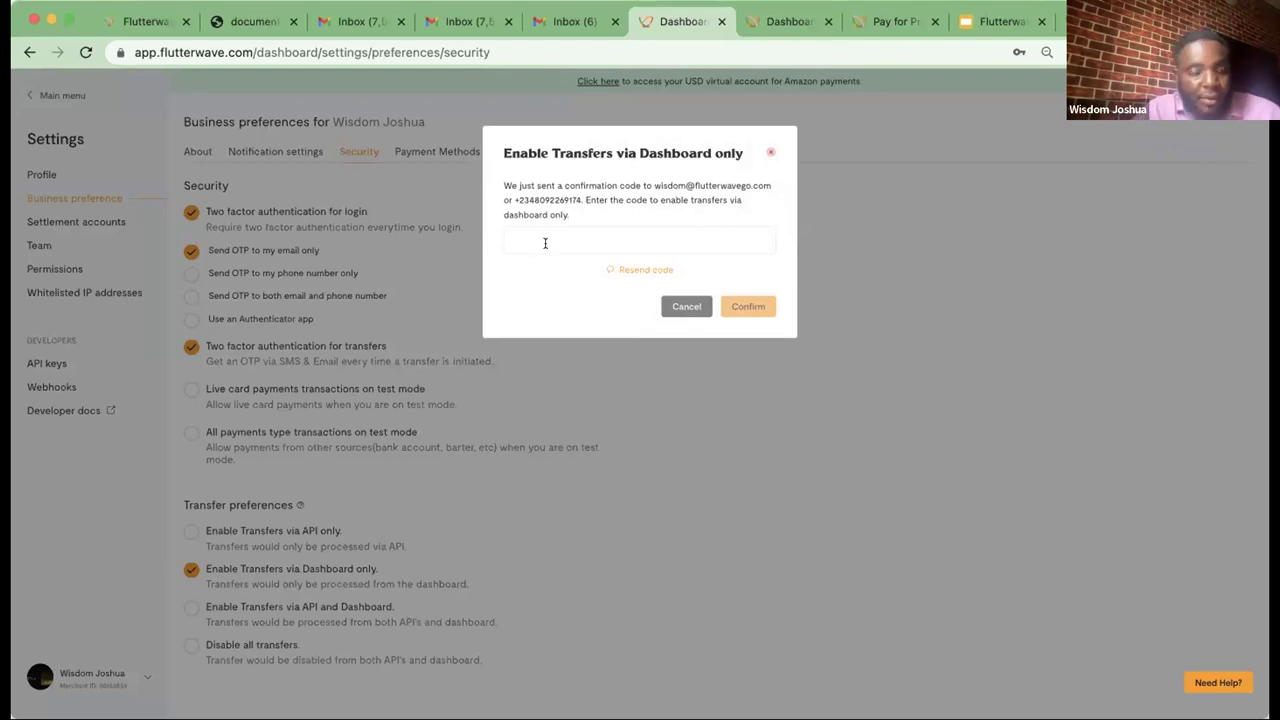
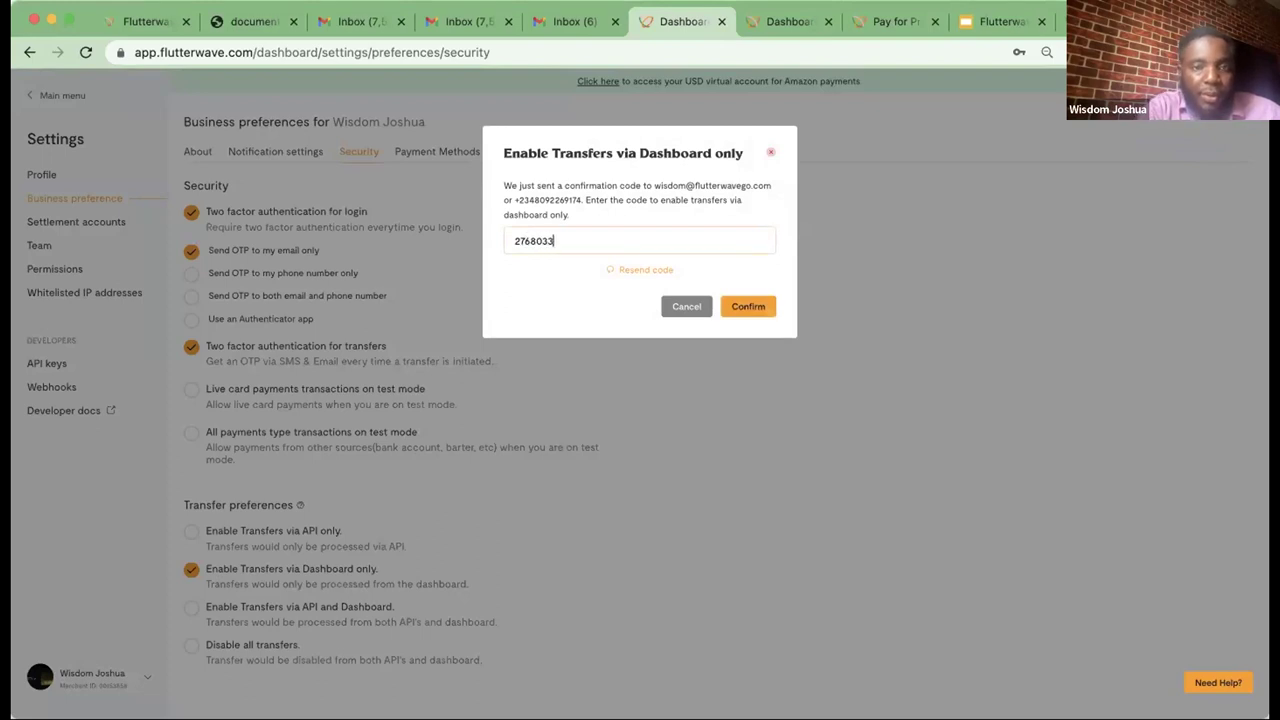
left_click(726, 305)
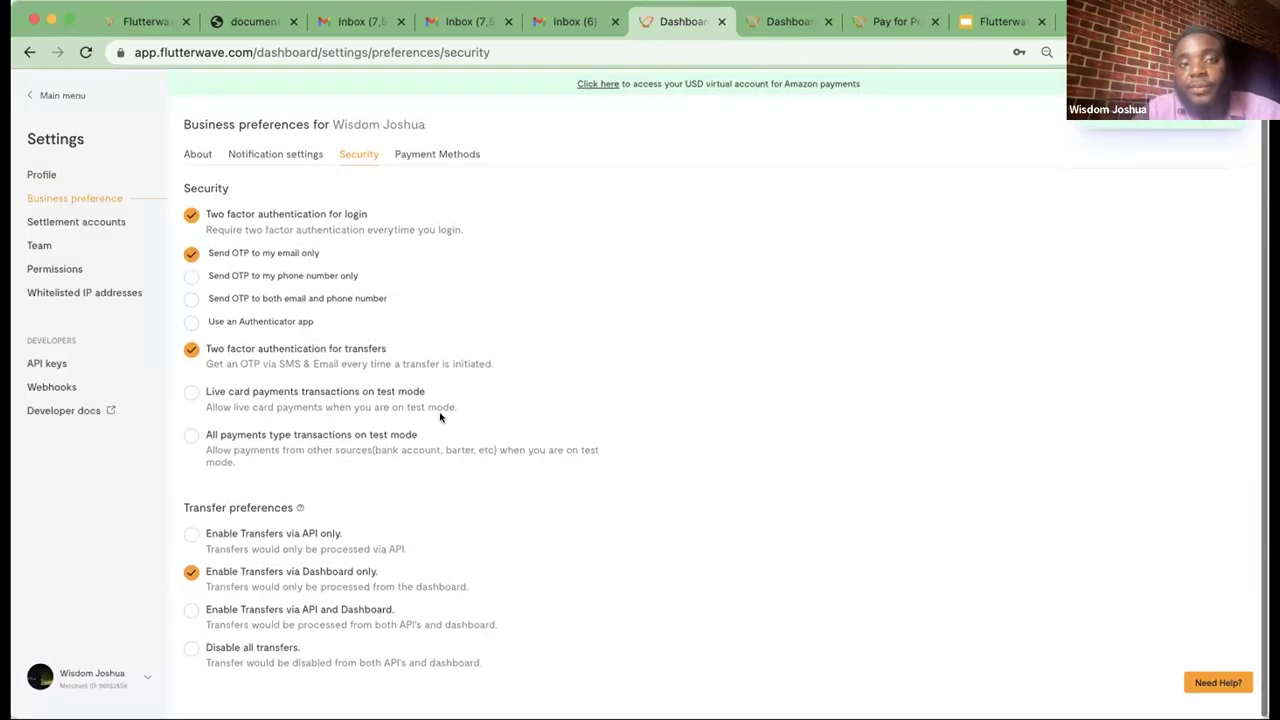
mouse_move(298, 504)
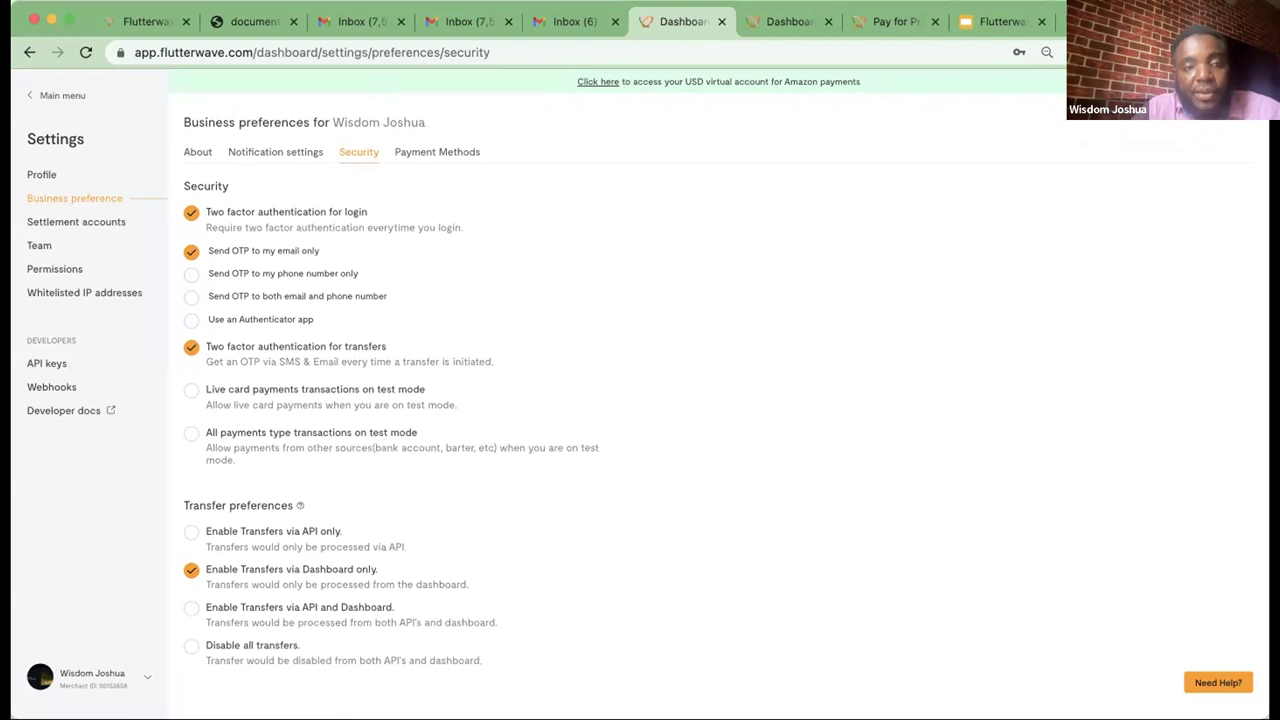
Step: Browse the Payment Methods list: Cards, Banks, PayPal, USSD and other methods, all enabled
left_click(458, 152)
scroll(392, 372, "down", 3)
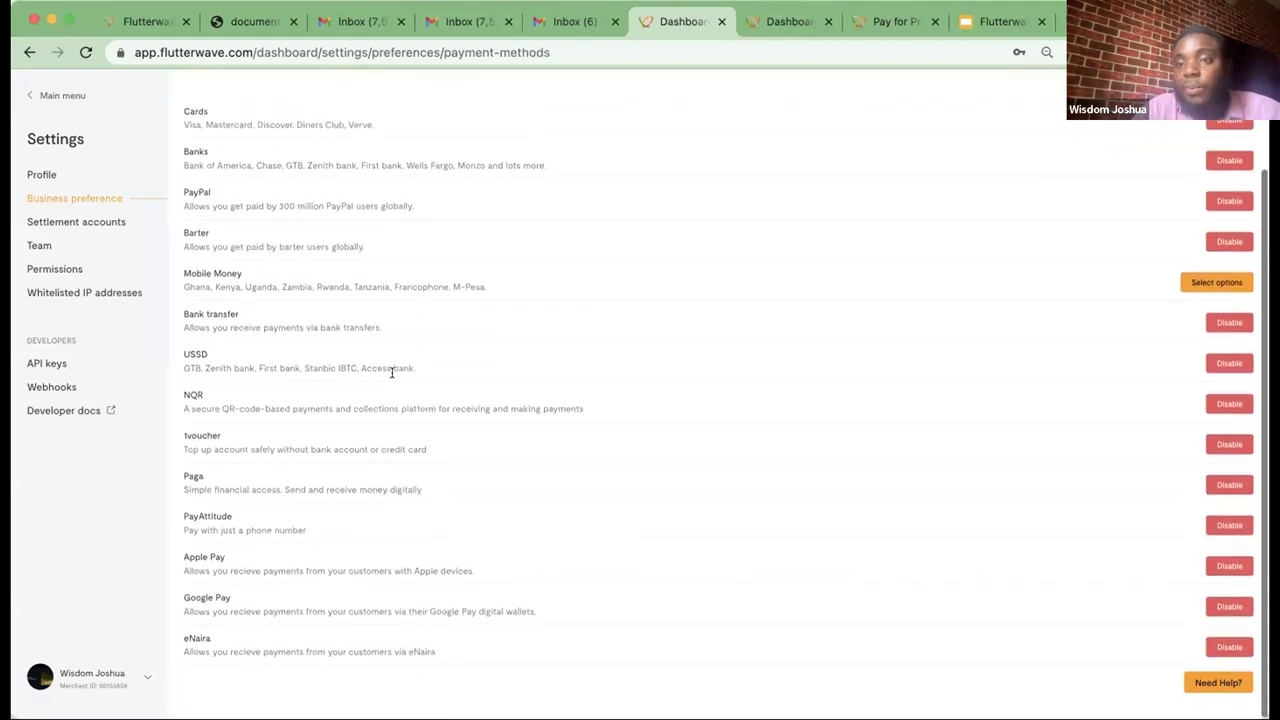
scroll(390, 370, "up", 3)
scroll(385, 399, "down", 3)
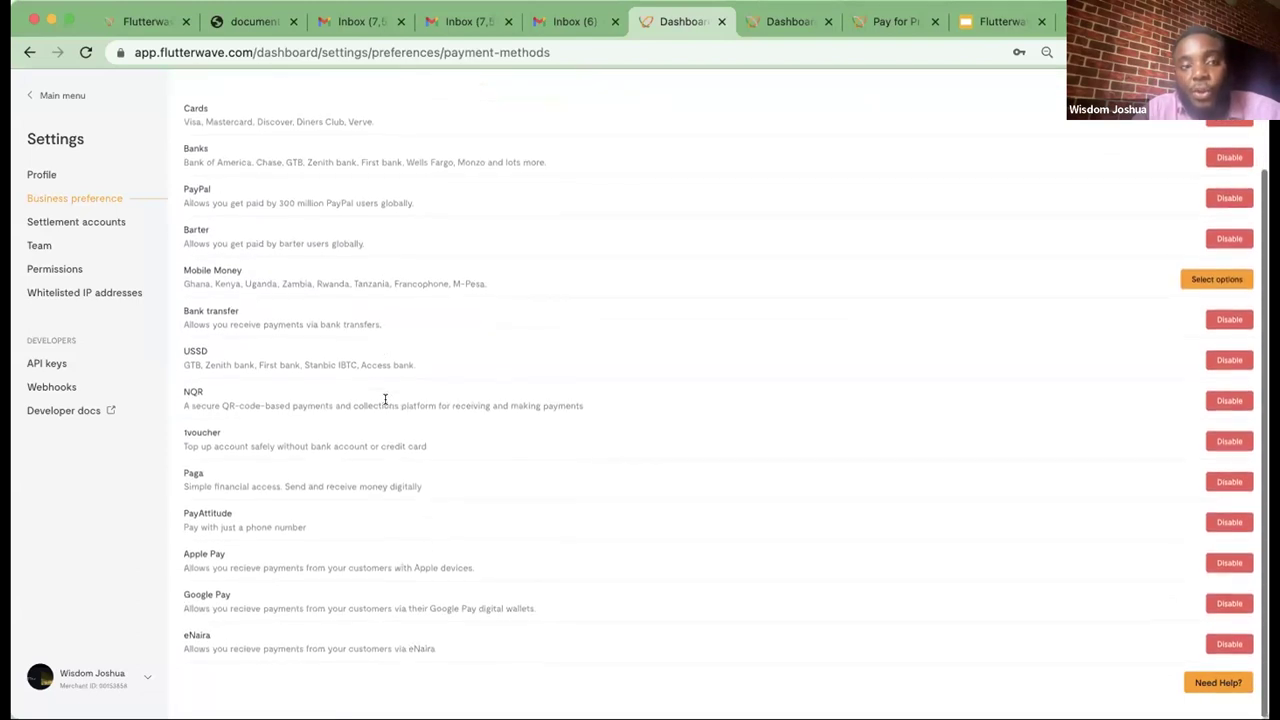
scroll(355, 265, "up", 3)
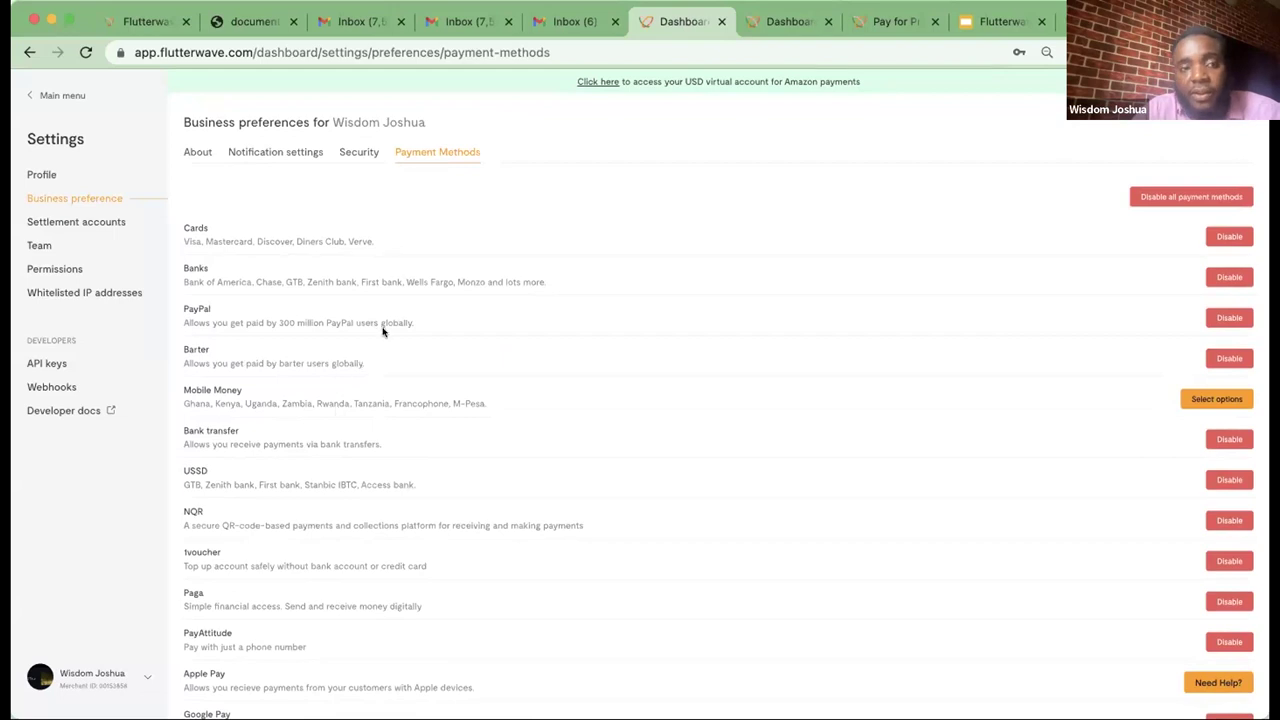
scroll(383, 332, "down", 1)
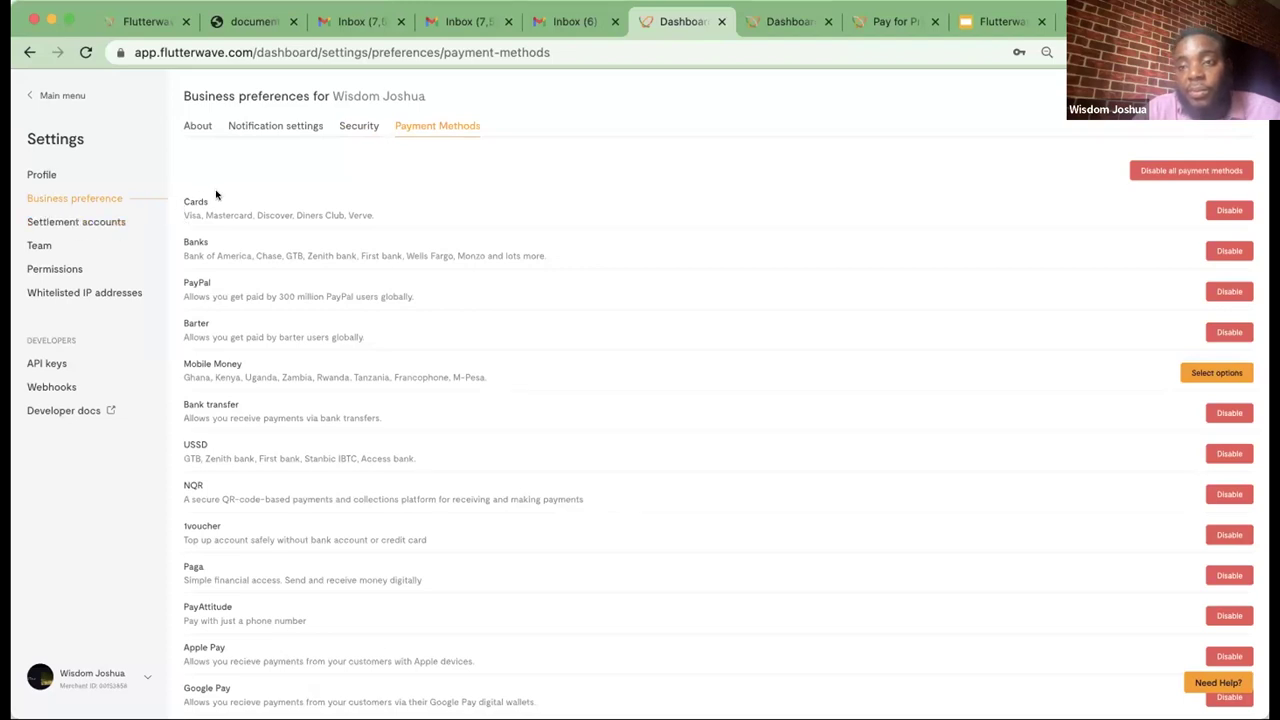
Step: Check the IP whitelist (only 0.0.0.0), cancel adding an IP, then return to Business preferences
left_click(64, 294)
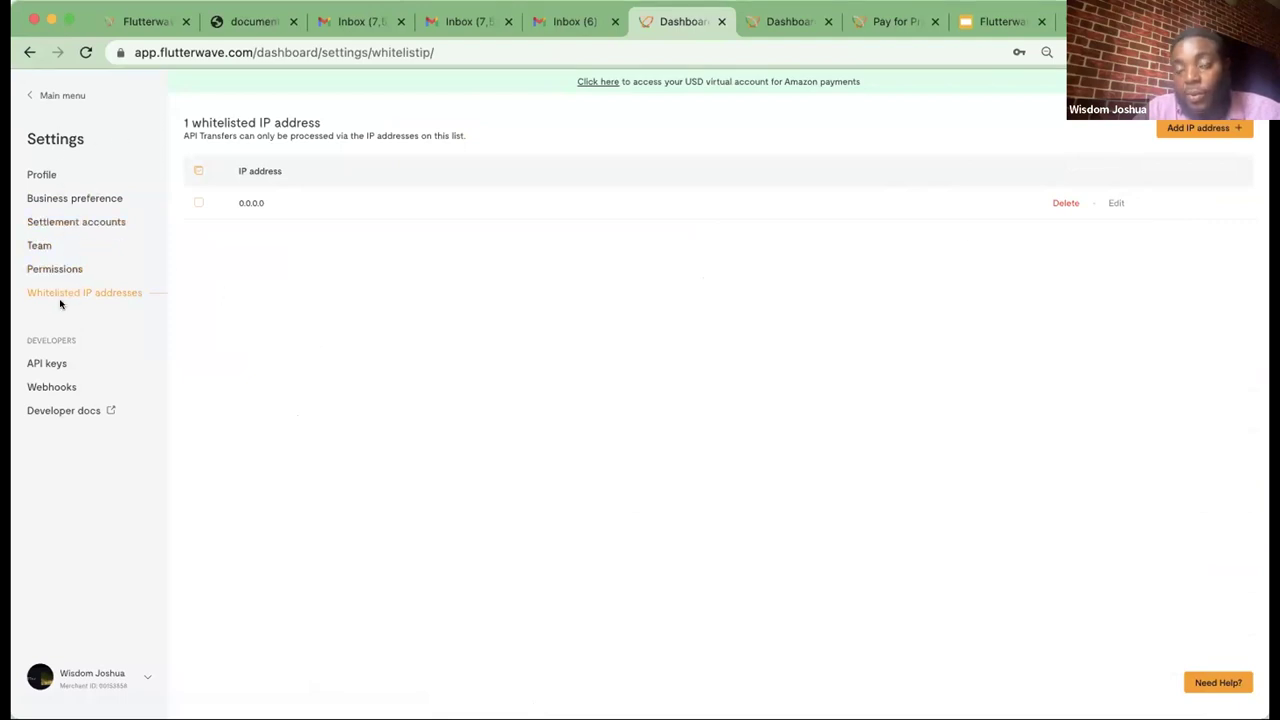
left_click(1196, 127)
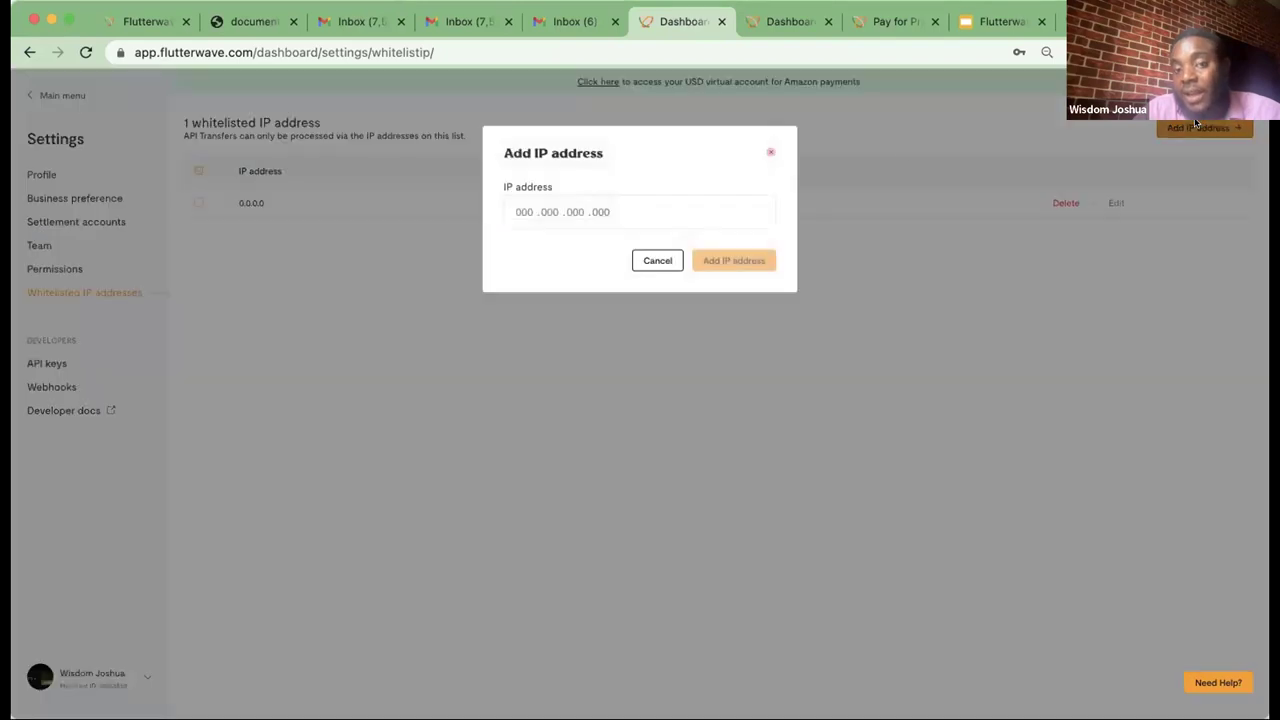
left_click(764, 155)
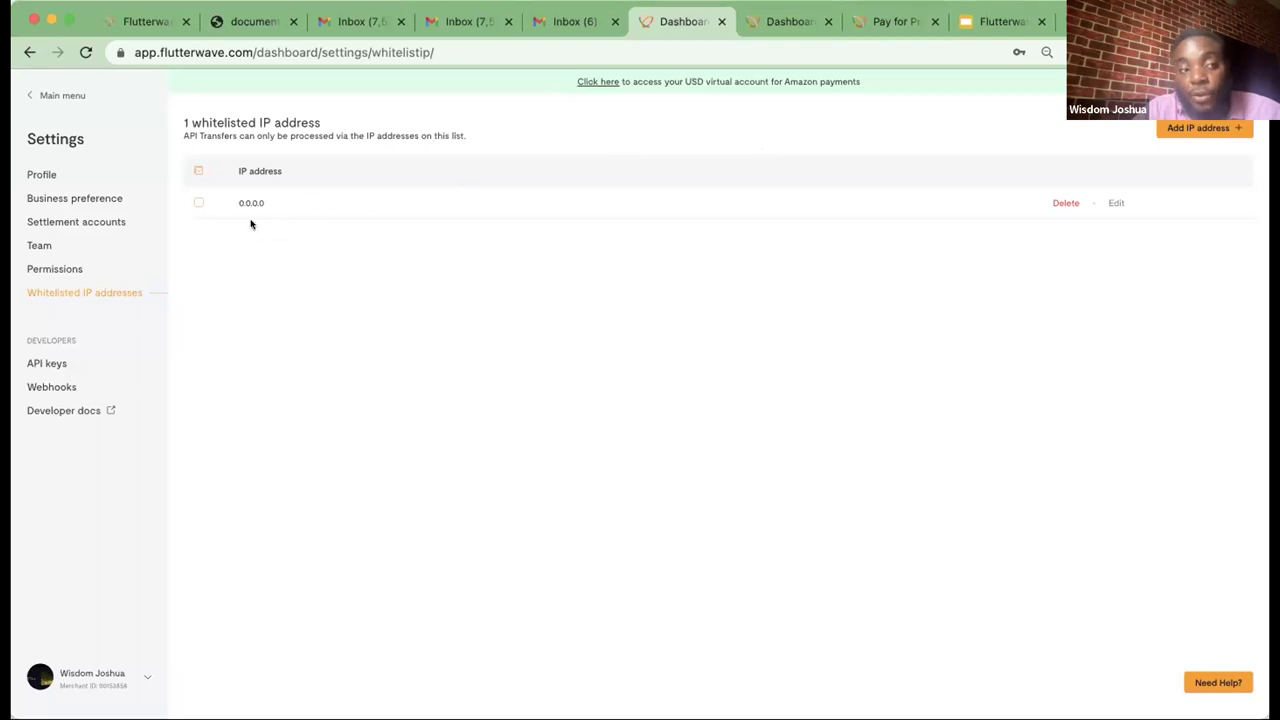
left_click(89, 202)
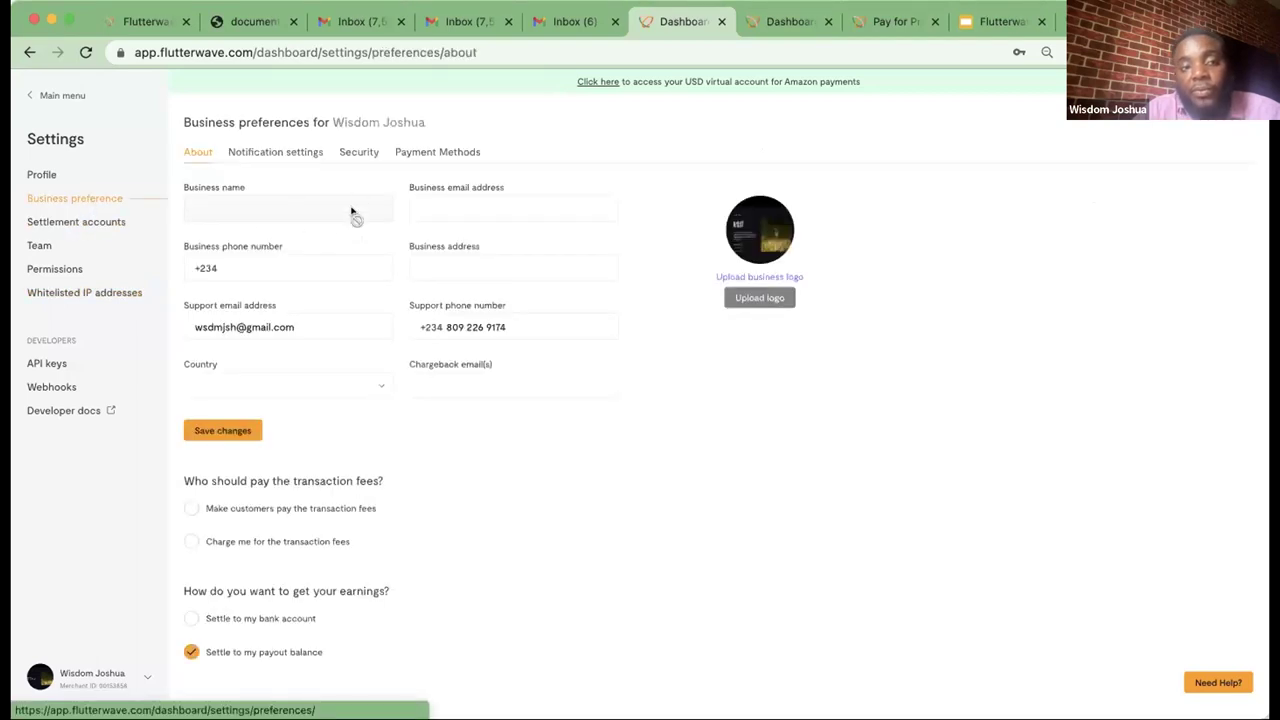
Step: Review the Security tab: 2FA on for login and transfers, transfers via dashboard only
left_click(347, 153)
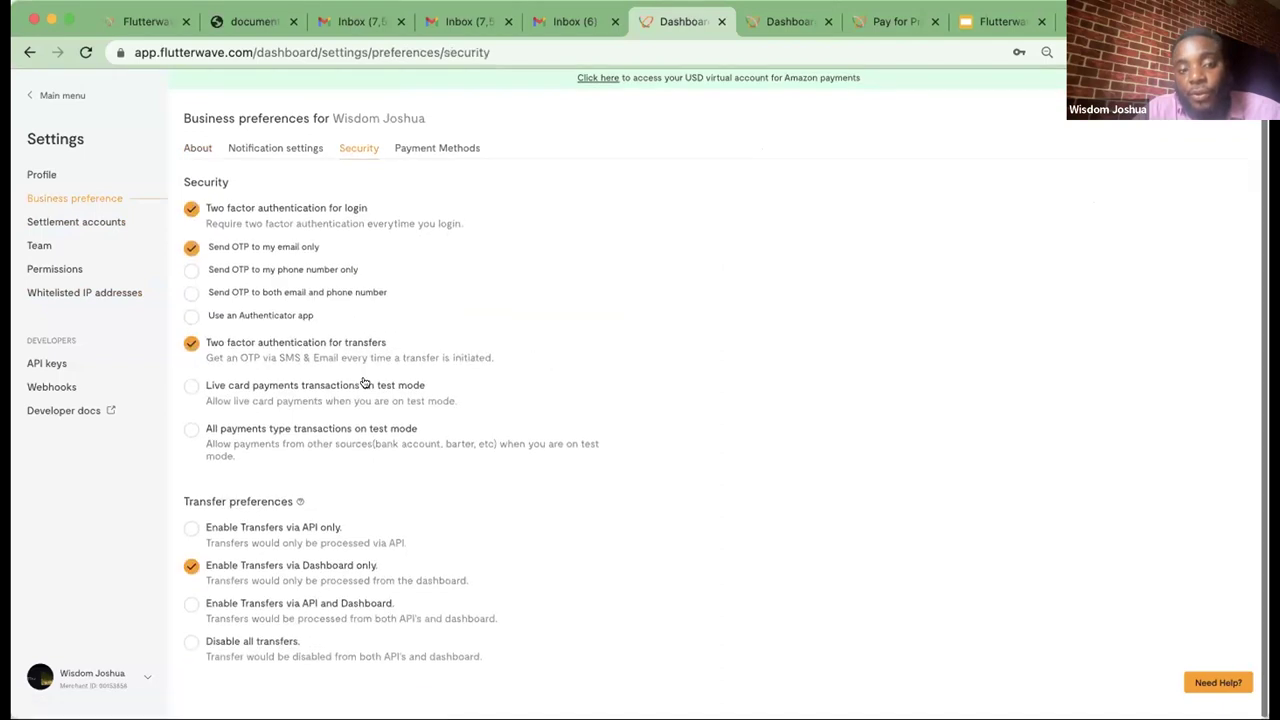
mouse_move(240, 500)
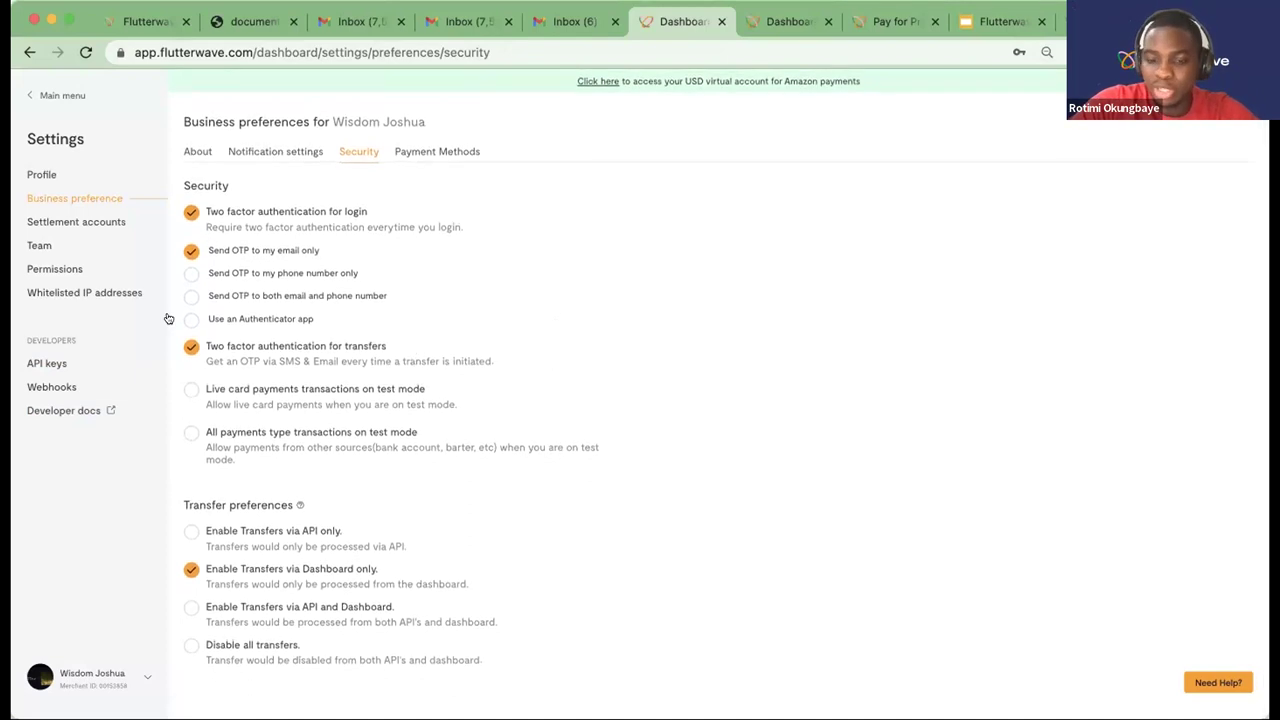
scroll(271, 181, "up", 1)
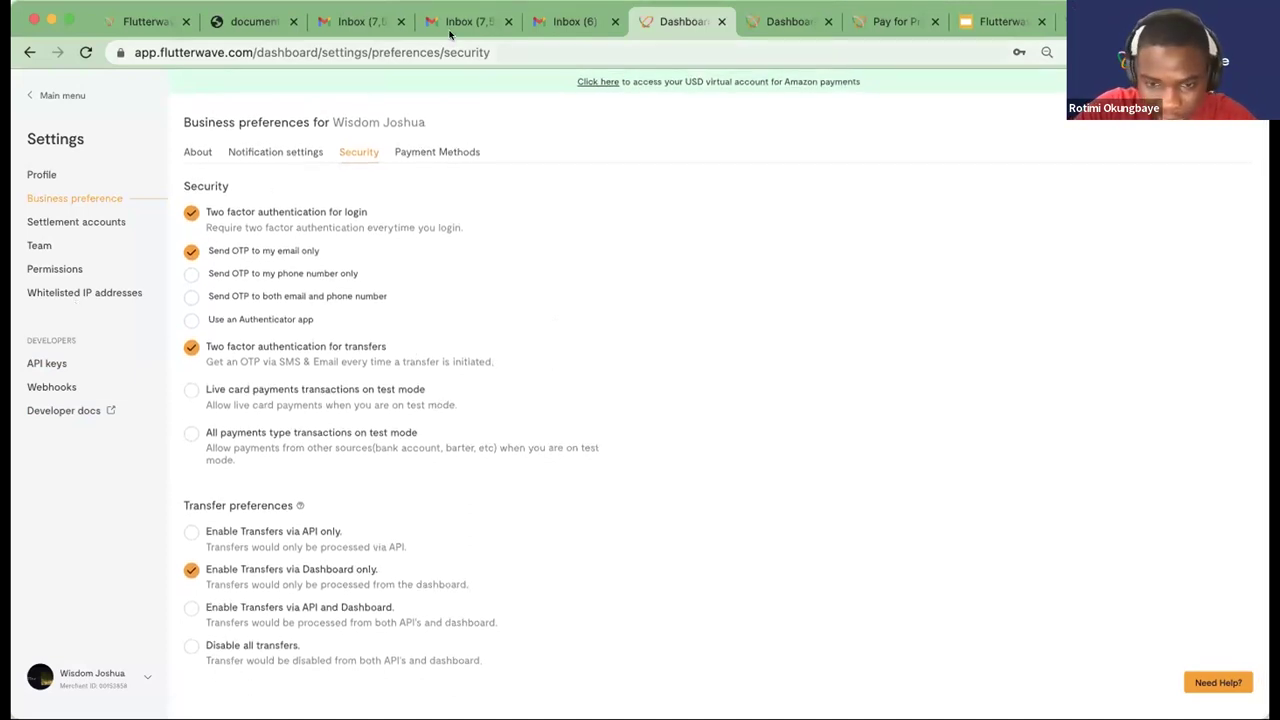